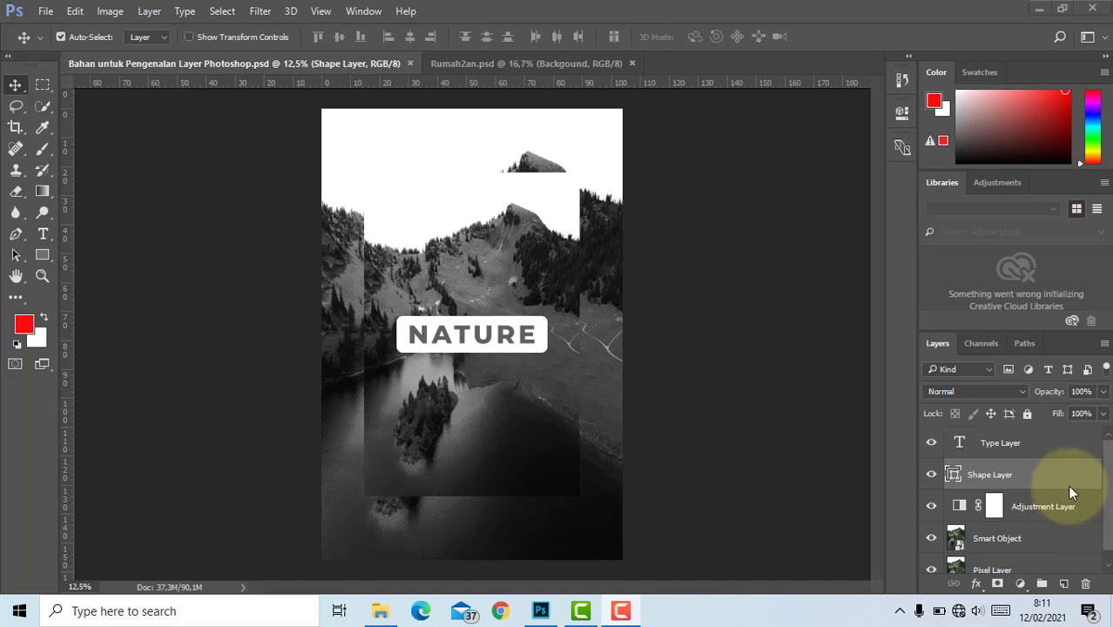
- Select the Pixel Layer and the Smart Object layer alternately to compare their thumbnails in the layer stack
scroll(1045, 466, down, 1)
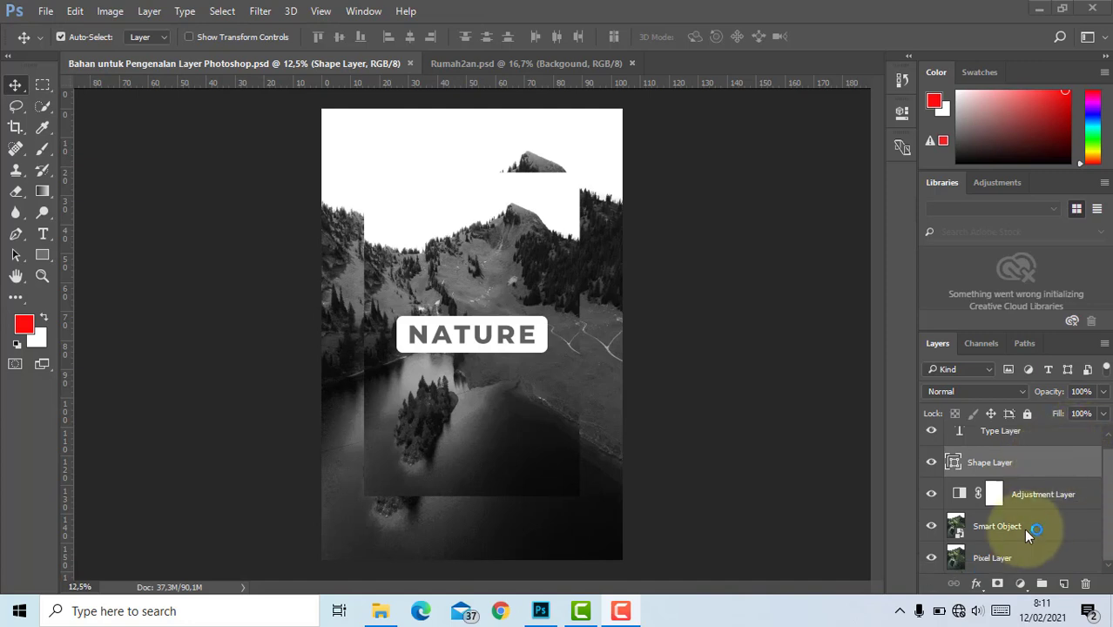
scroll(974, 436, up, 1)
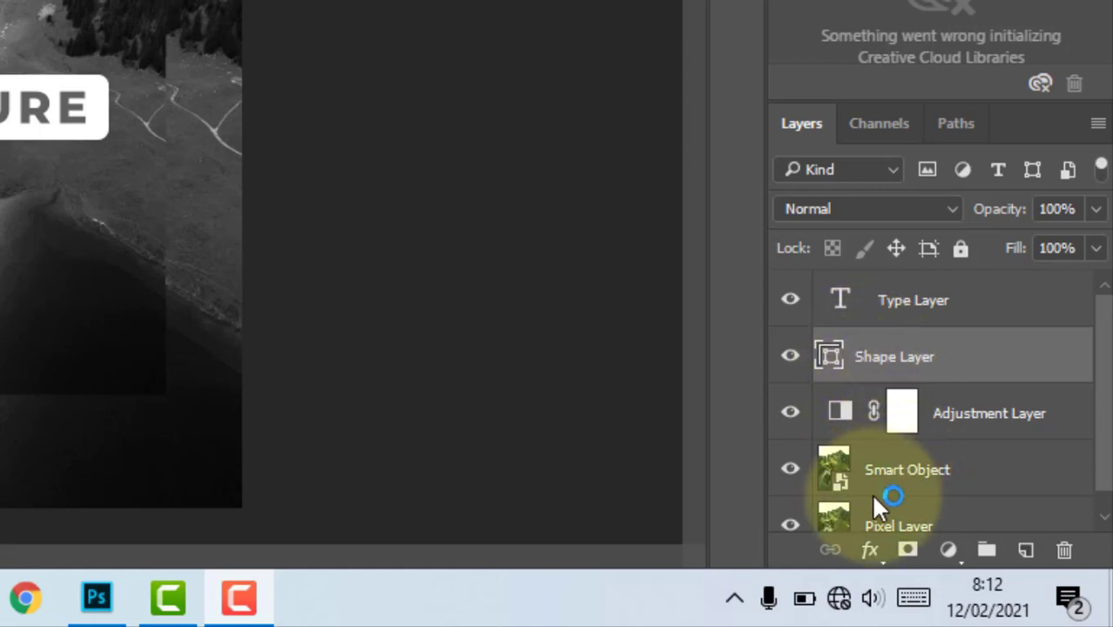
scroll(871, 495, down, 1)
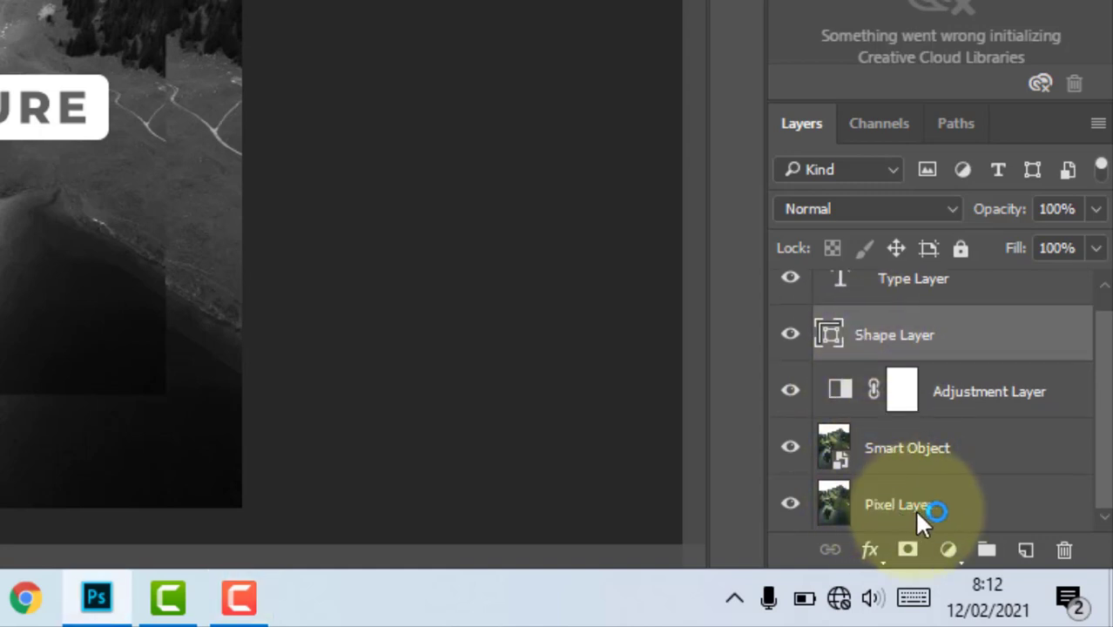
click(918, 514)
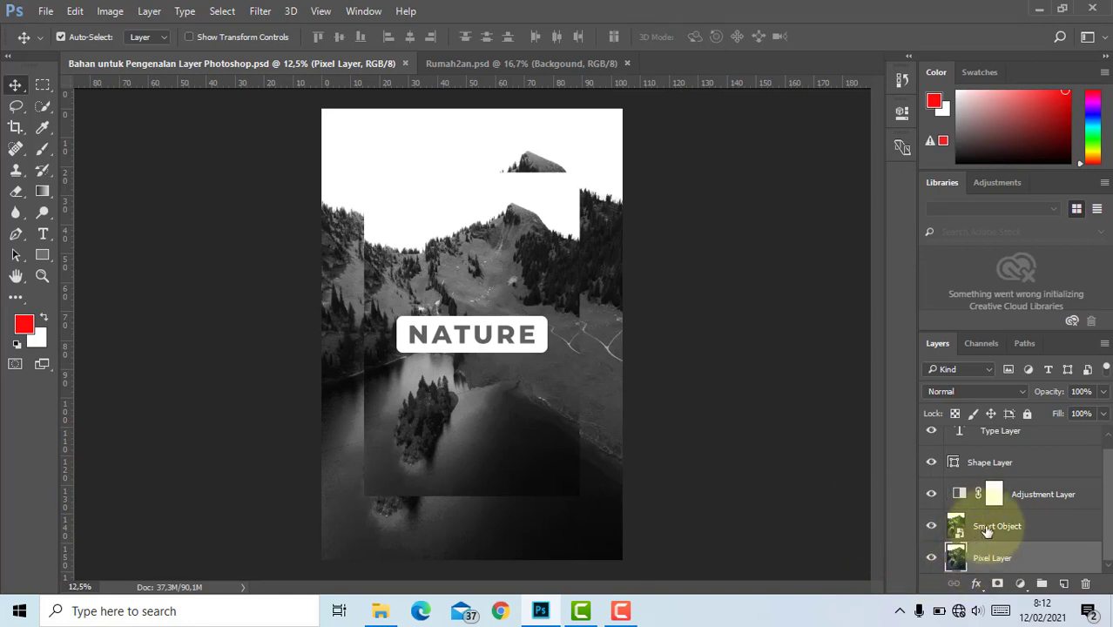
click(987, 527)
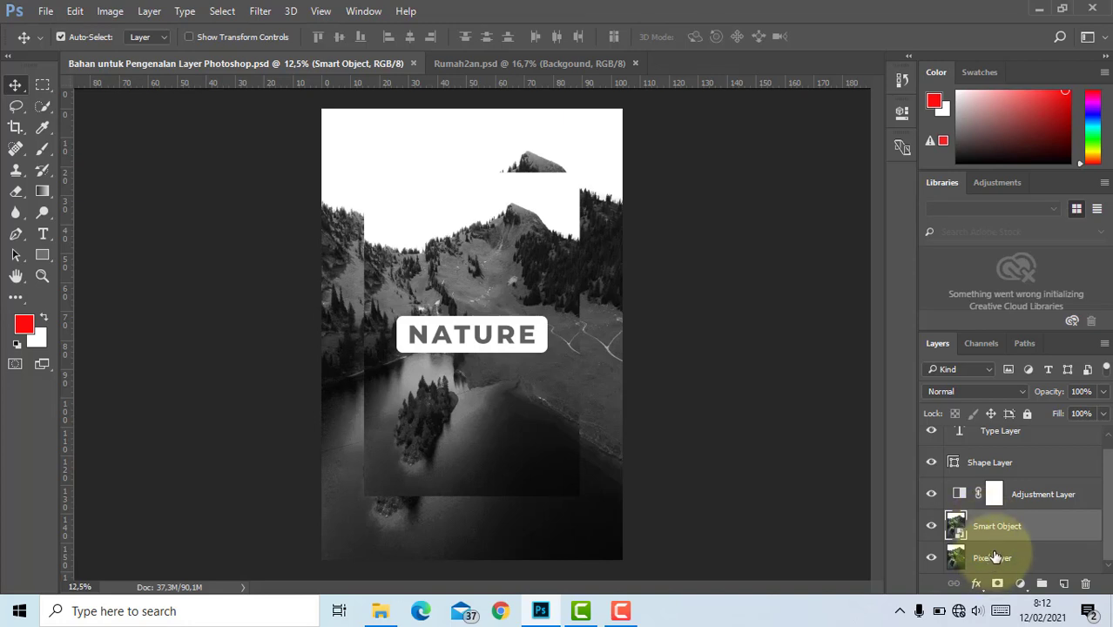
click(995, 557)
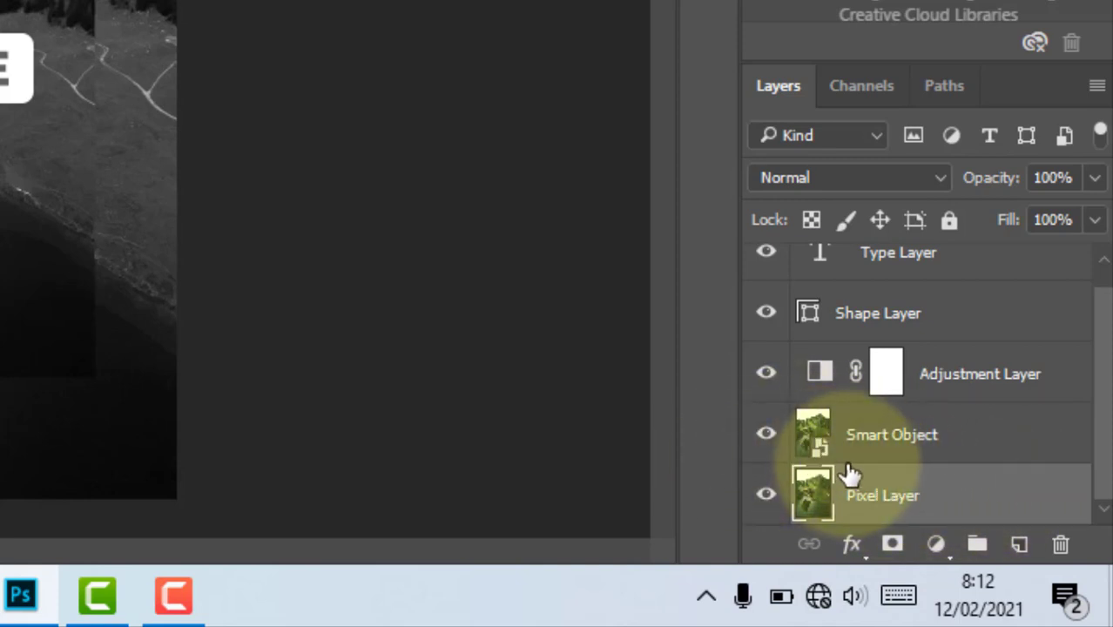
click(871, 440)
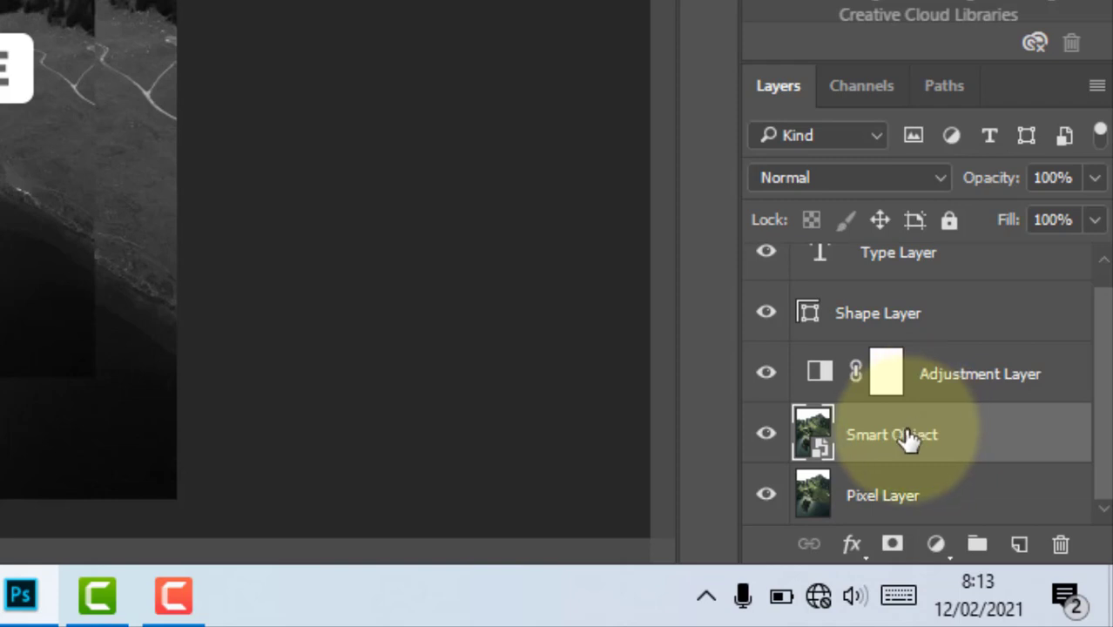
click(860, 492)
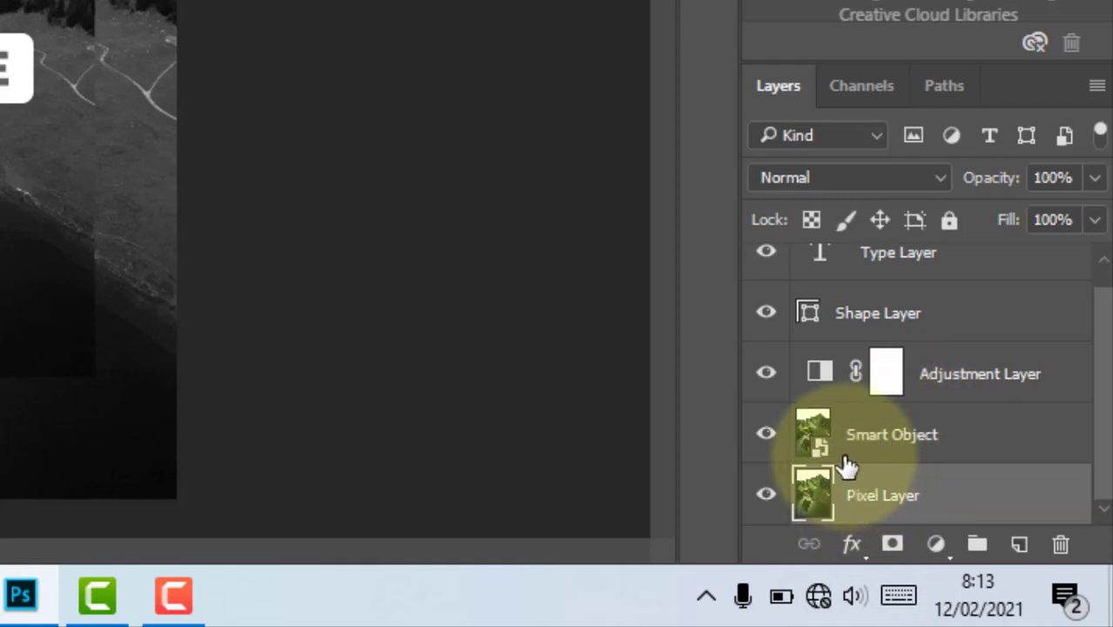
click(846, 459)
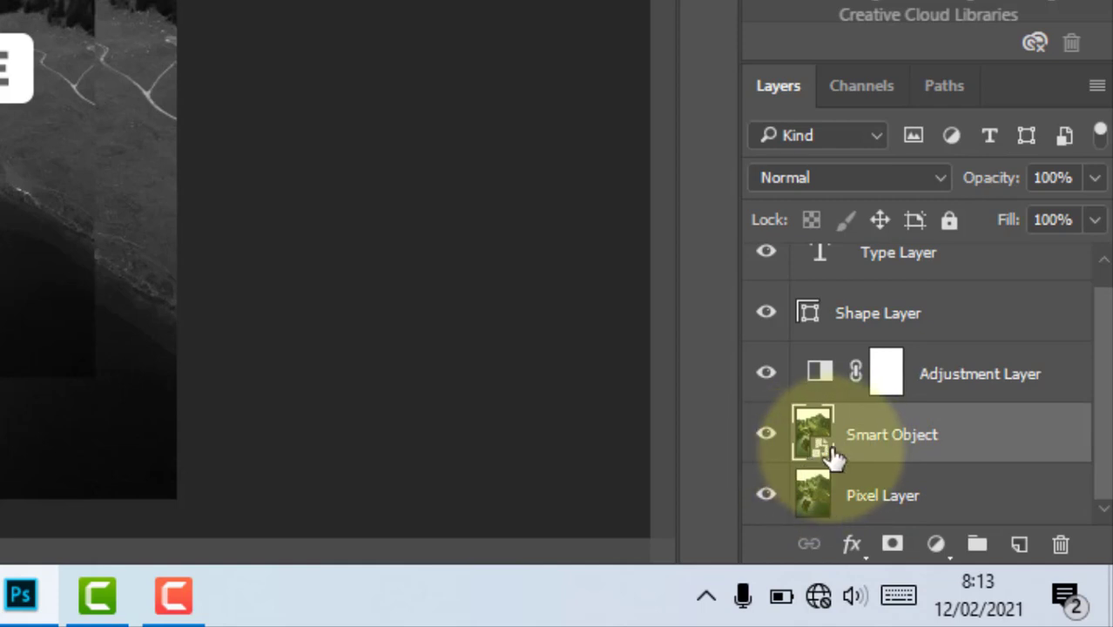
- Select the Adjustment Layer, the Shape Layer and the Type Layer in turn to examine how each layer type is marked
click(1044, 386)
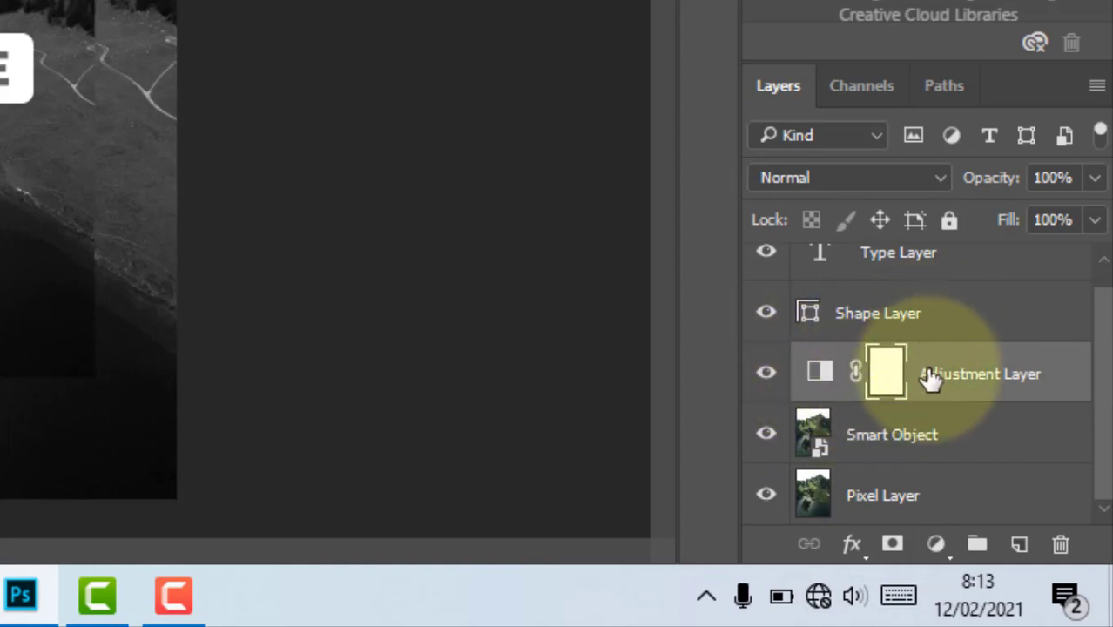
click(951, 320)
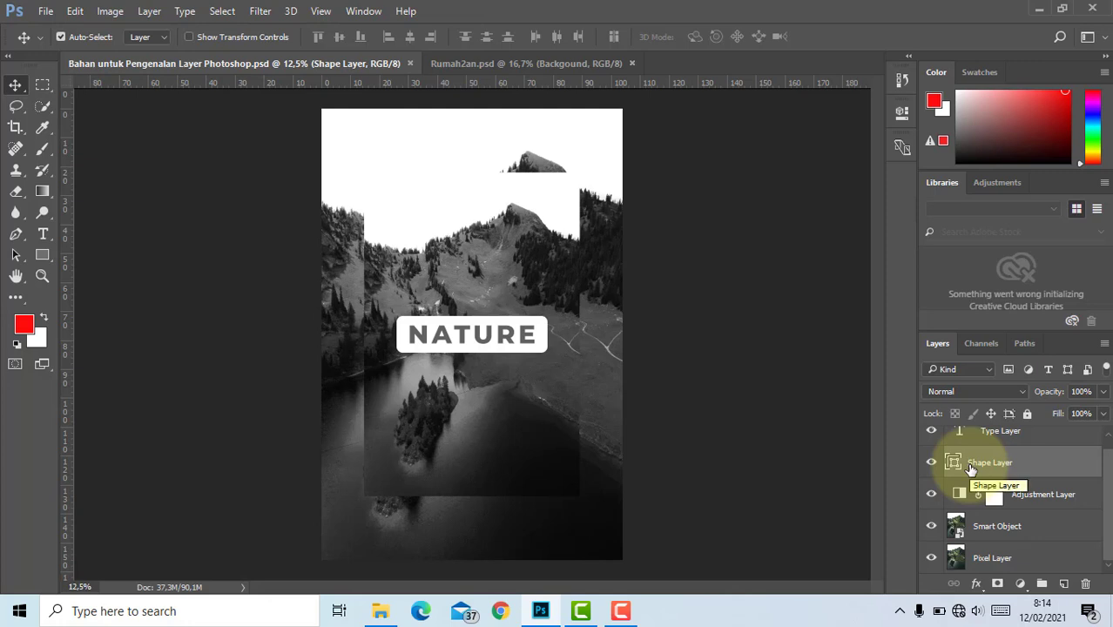
scroll(970, 469, up, 1)
click(1006, 446)
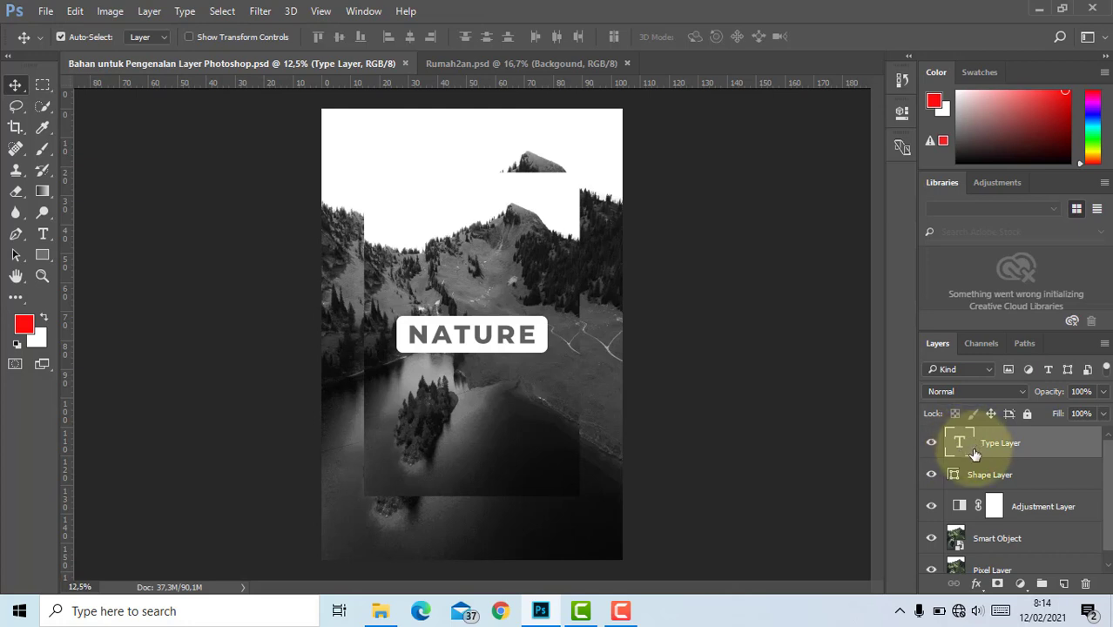
scroll(1070, 494, down, 1)
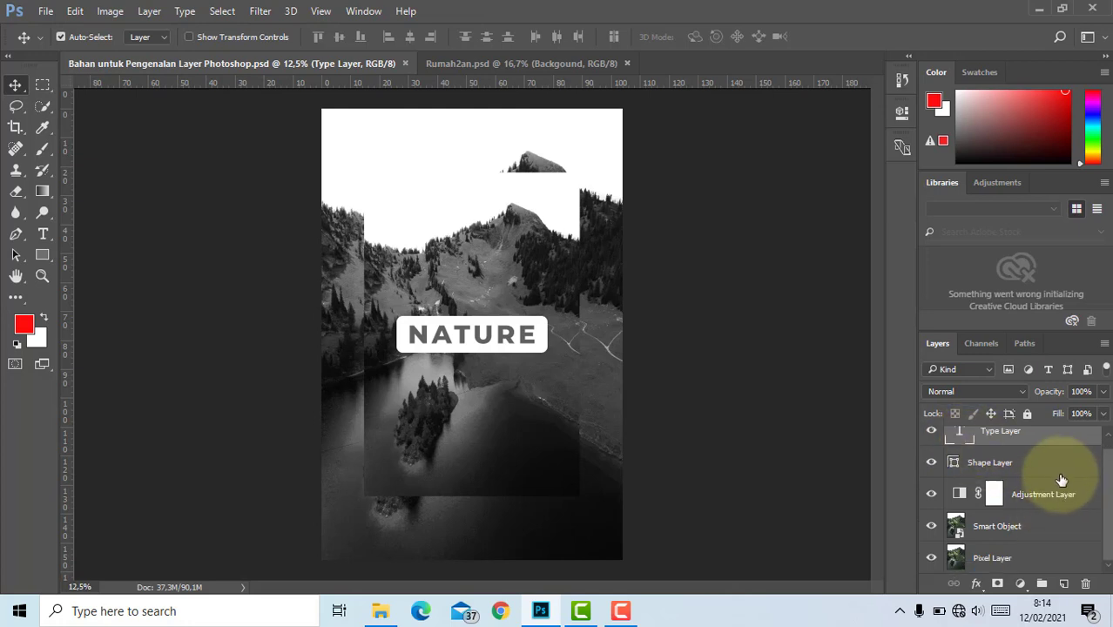
scroll(1039, 494, up, 1)
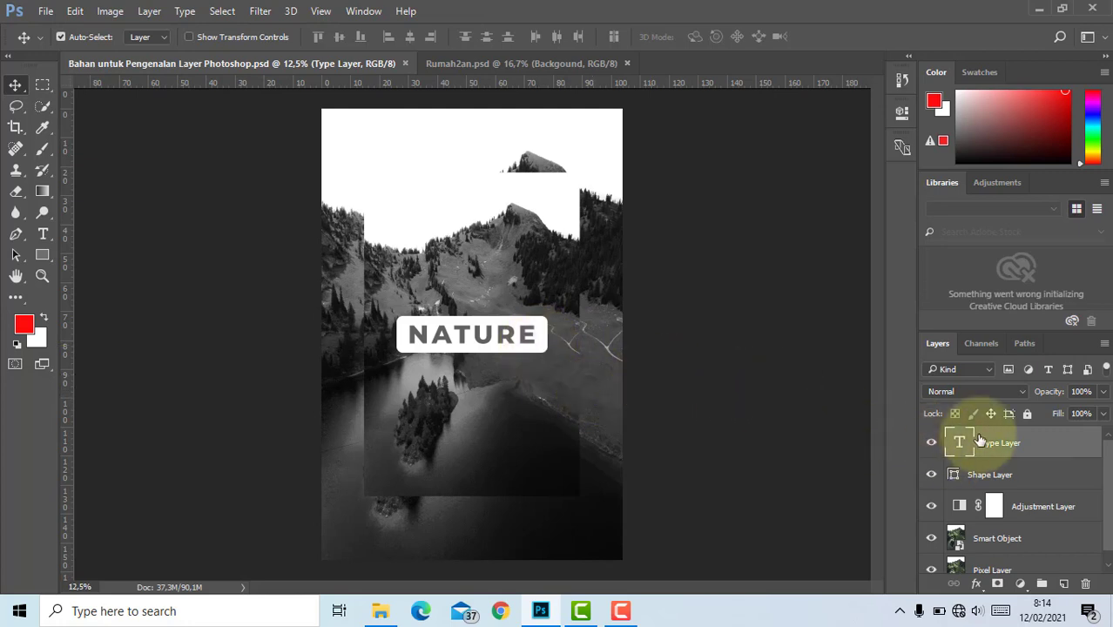
mouse_move(989, 442)
mouse_down()
mouse_move(993, 479)
mouse_move(991, 441)
mouse_move(979, 475)
mouse_move(989, 481)
mouse_move(1001, 443)
mouse_move(989, 444)
mouse_up()
- Move the Adjustment Layer to the very bottom of the layer stack, below the Pixel Layer
scroll(1011, 488, down, 1)
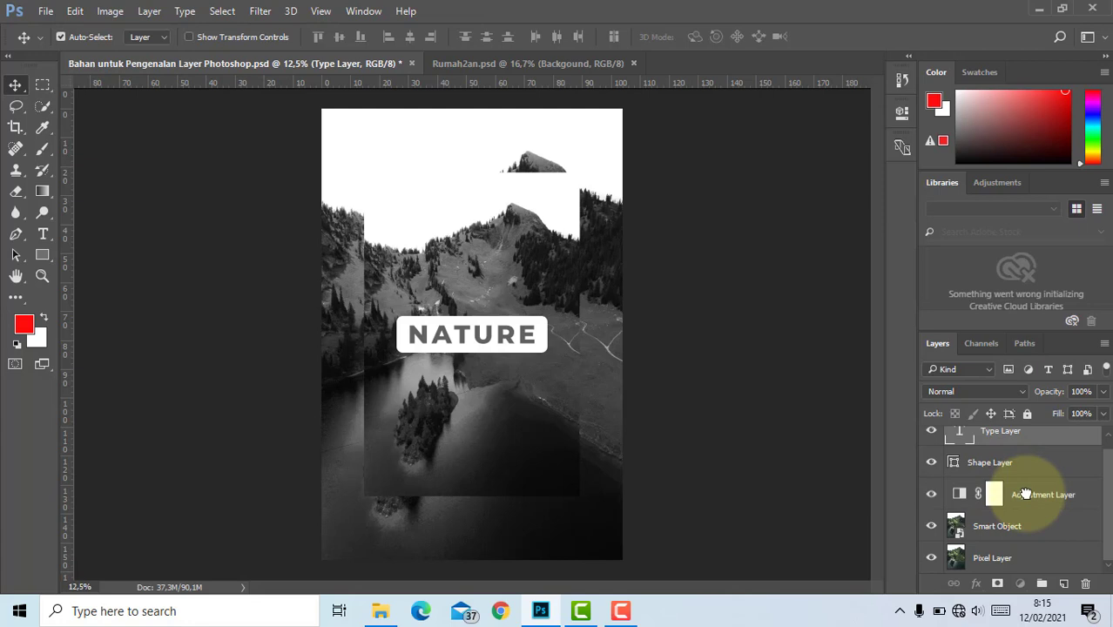
click(1014, 502)
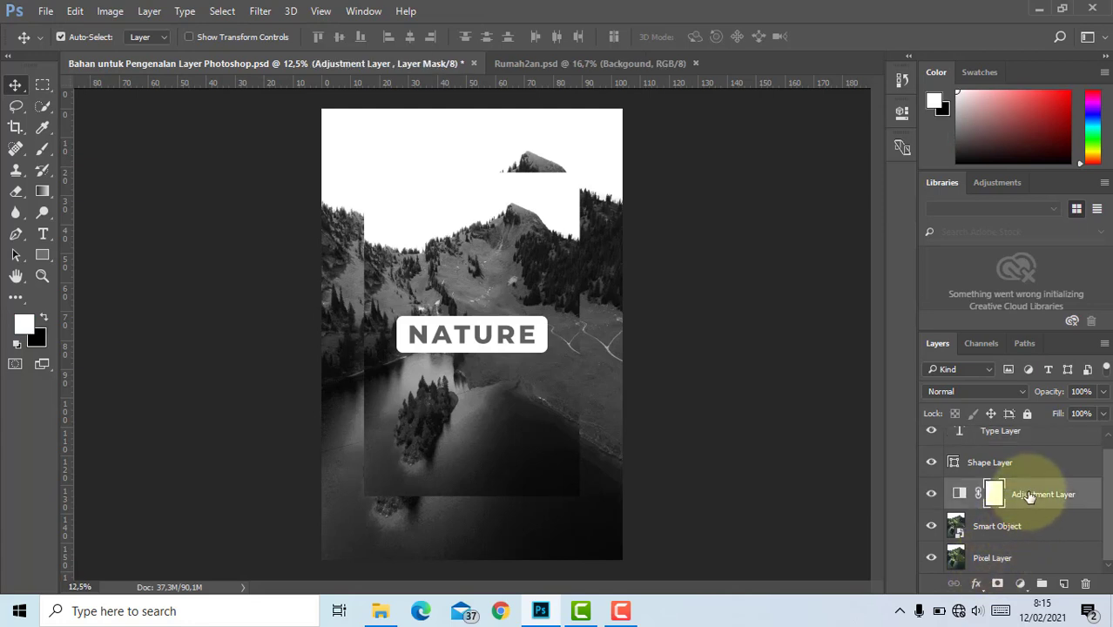
drag(1029, 496, 1006, 551)
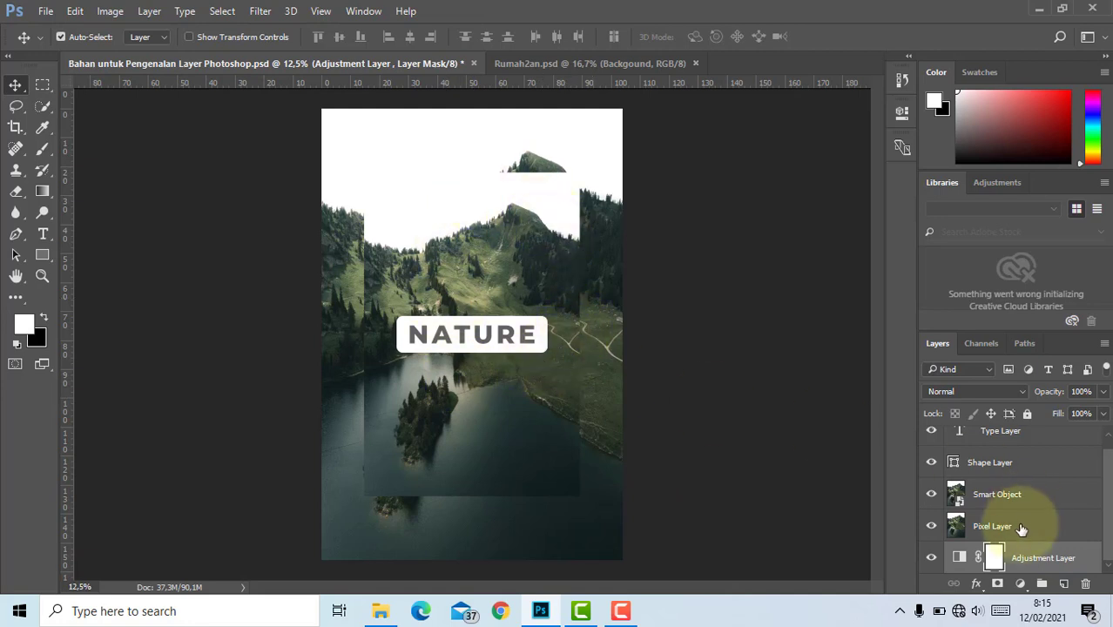
- Move the Adjustment Layer between the Pixel Layer and the Smart Object, and return it above the Smart Object
drag(1027, 560, 1010, 514)
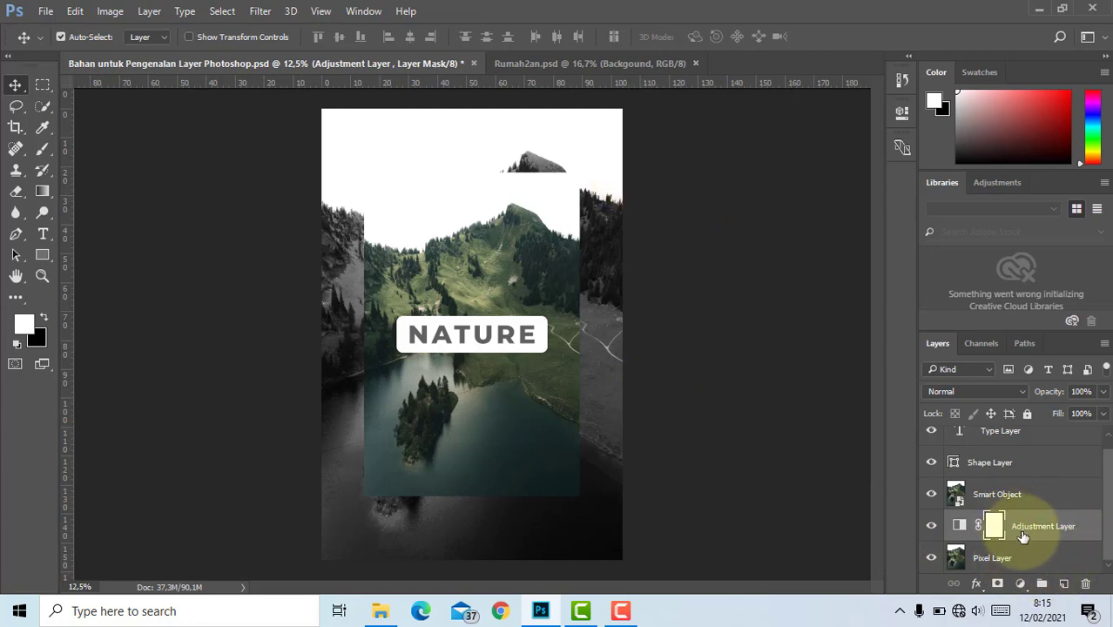
drag(1023, 537, 1036, 501)
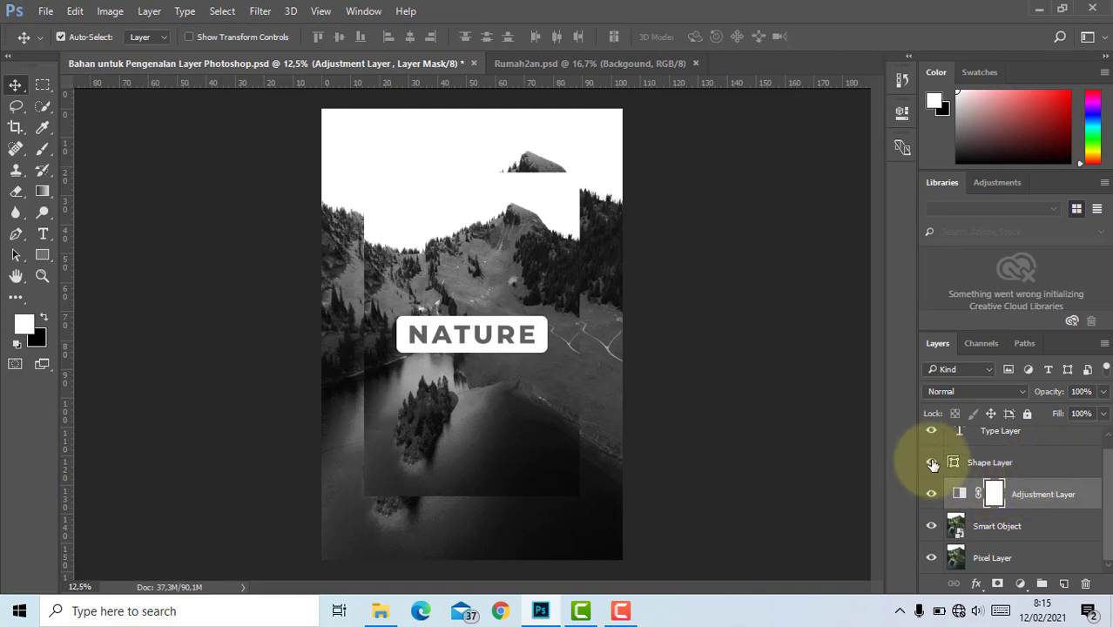
- Hide the Type Layer, the Pixel Layer and the Smart Object layer
scroll(935, 460, up, 1)
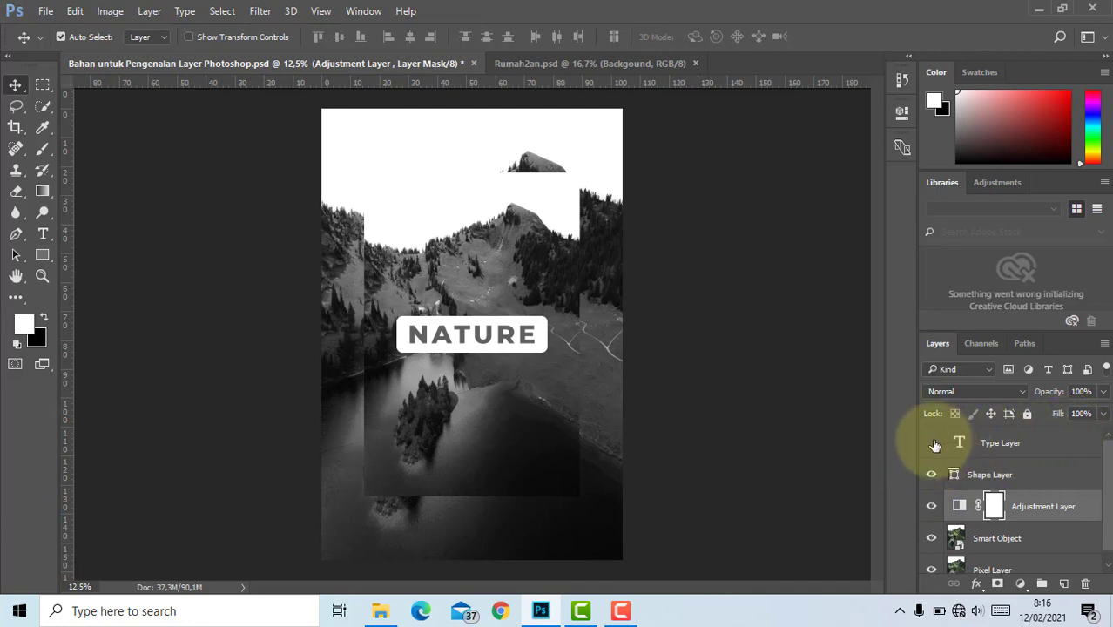
click(932, 444)
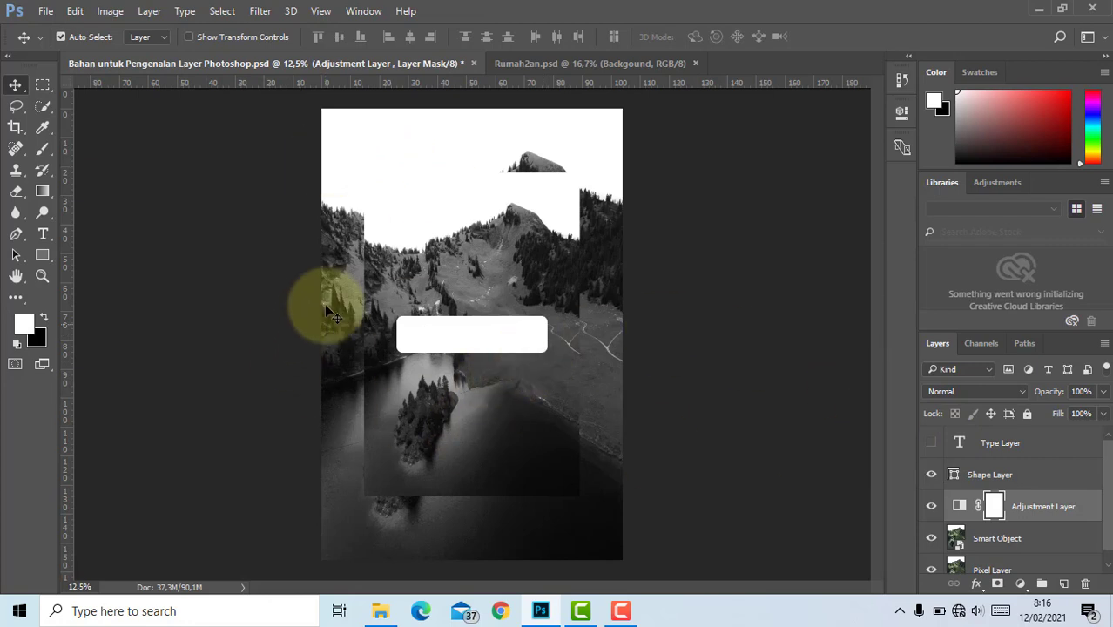
scroll(944, 462, down, 1)
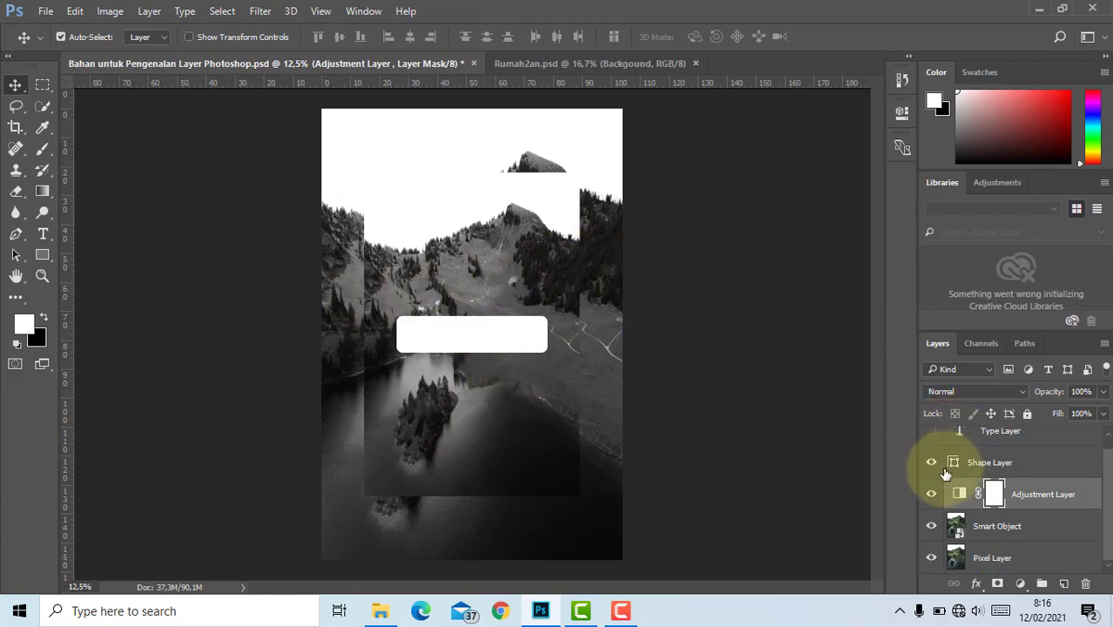
click(932, 558)
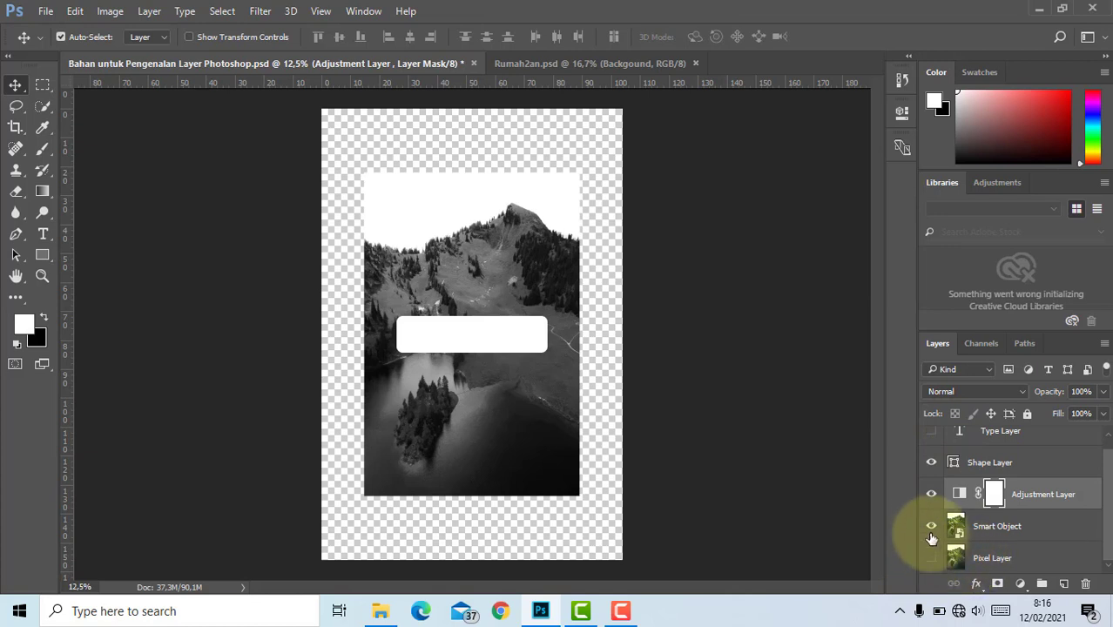
click(931, 526)
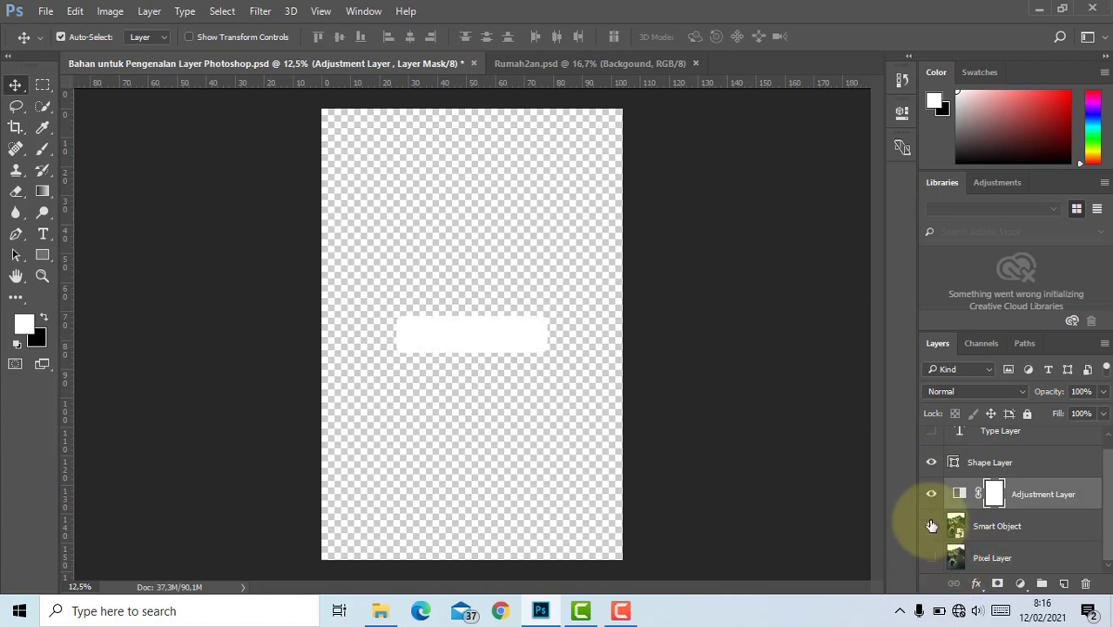
- Show the Smart Object, Pixel Layer and Type Layer again, and toggle the Type Layer's visibility off and on once more
click(932, 526)
click(931, 558)
scroll(958, 446, up, 1)
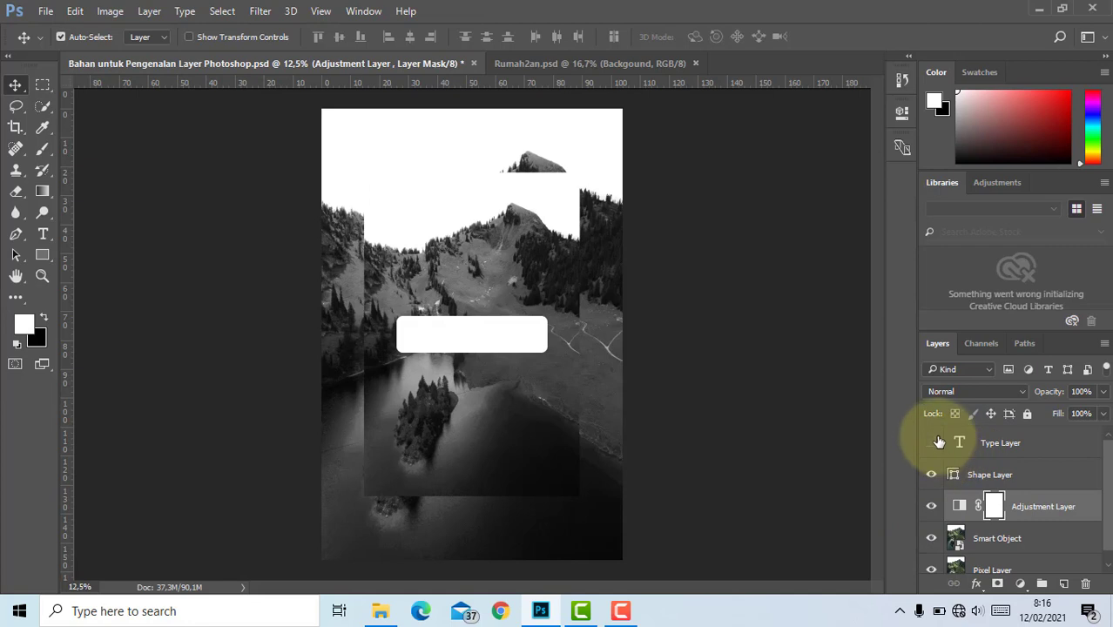
click(932, 442)
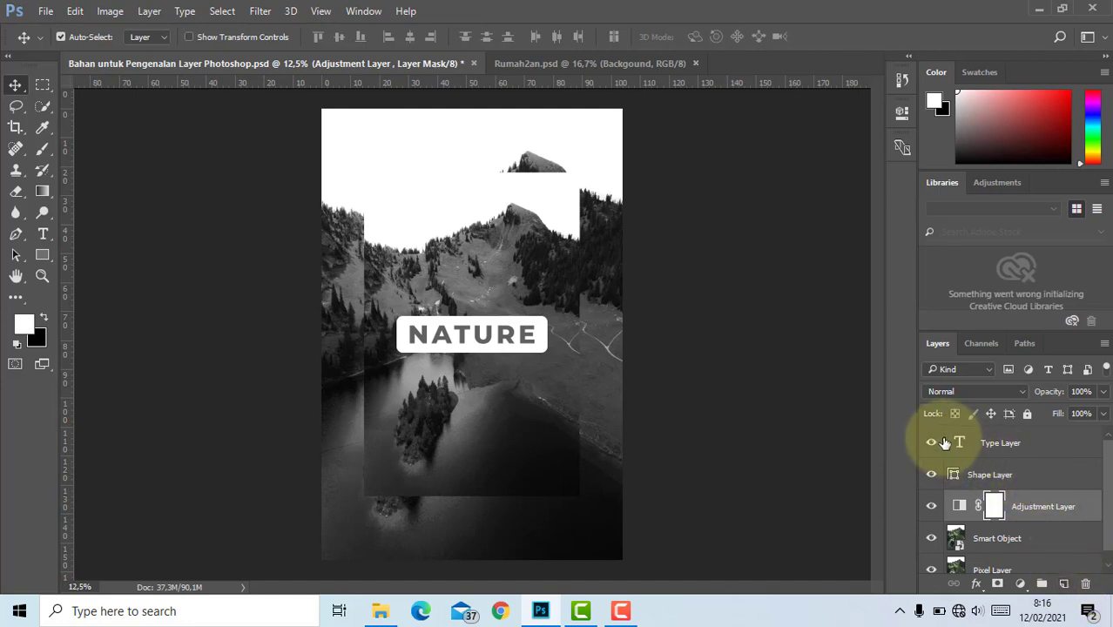
click(932, 442)
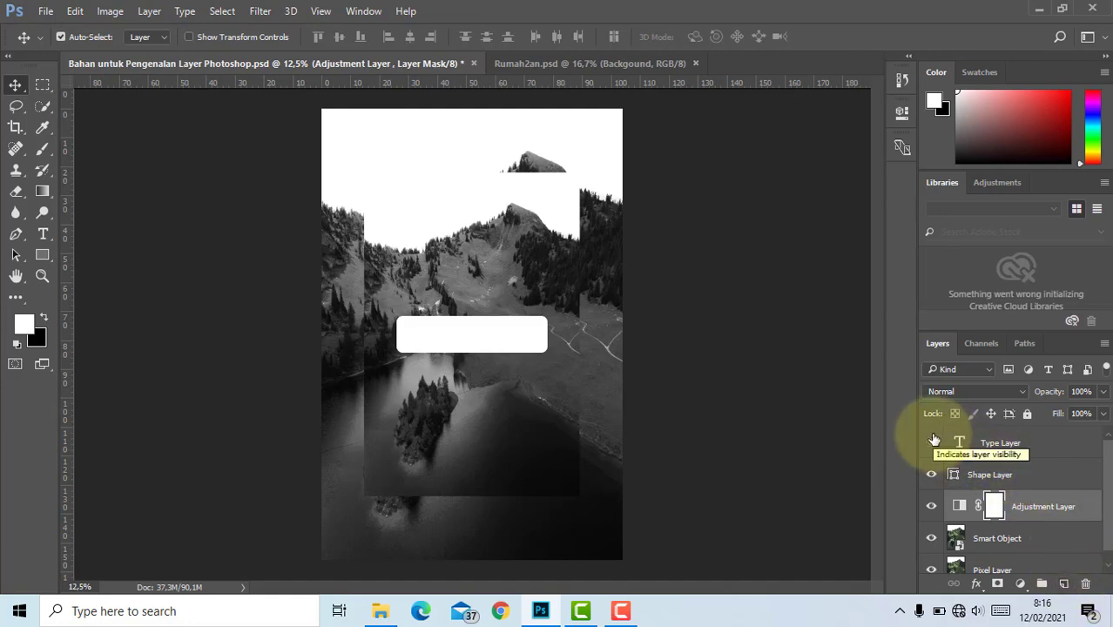
click(932, 442)
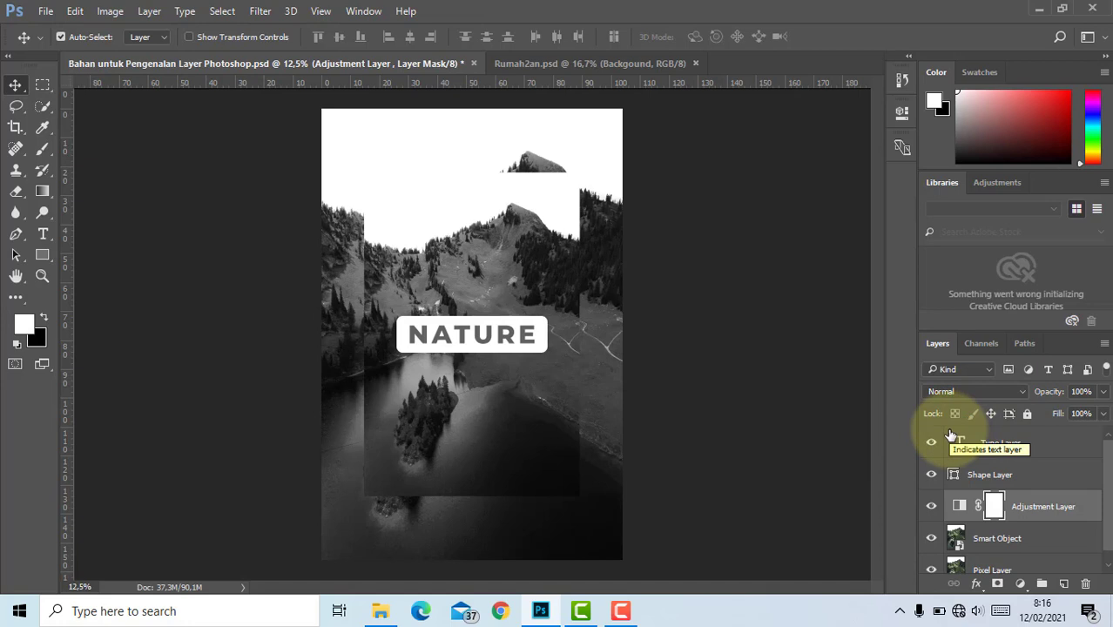
- Create a new empty layer directly above the Type Layer and discard it
click(979, 452)
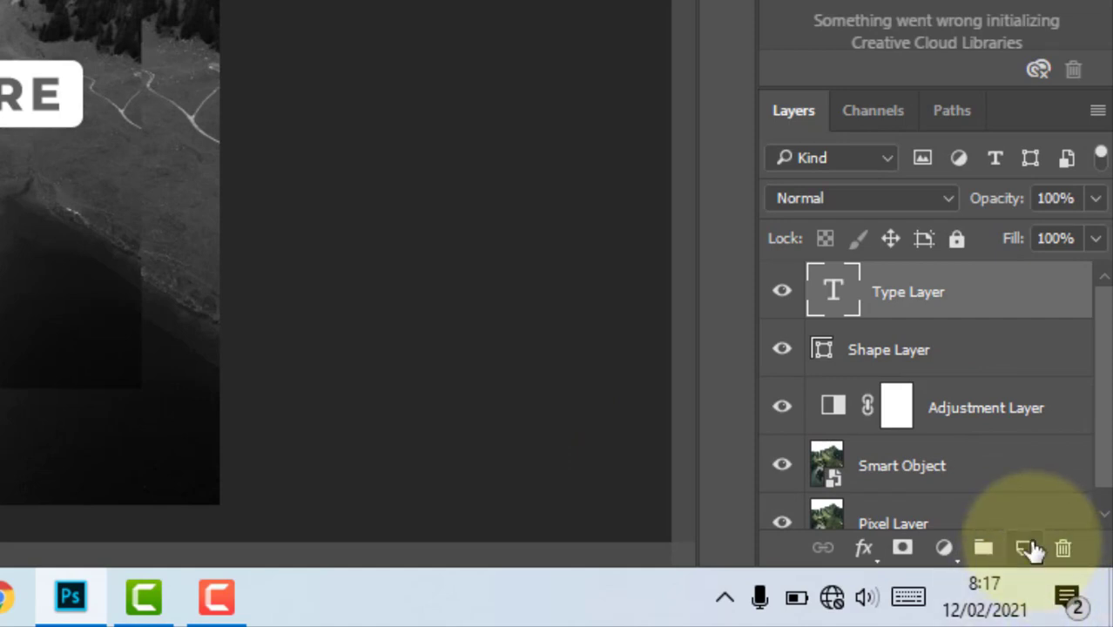
click(1029, 549)
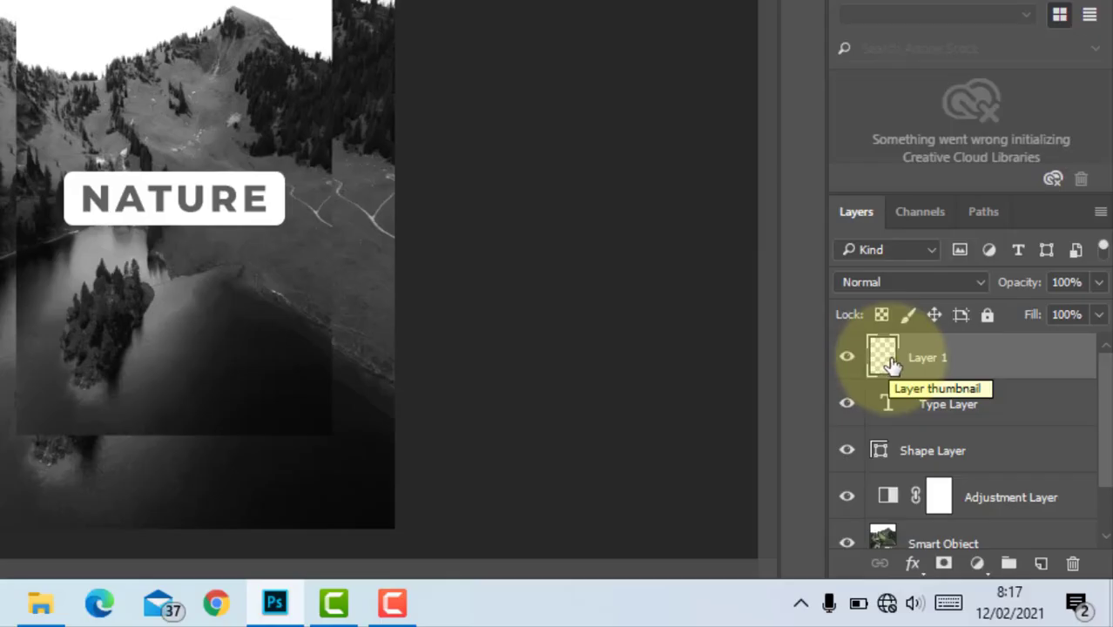
drag(894, 353, 1073, 566)
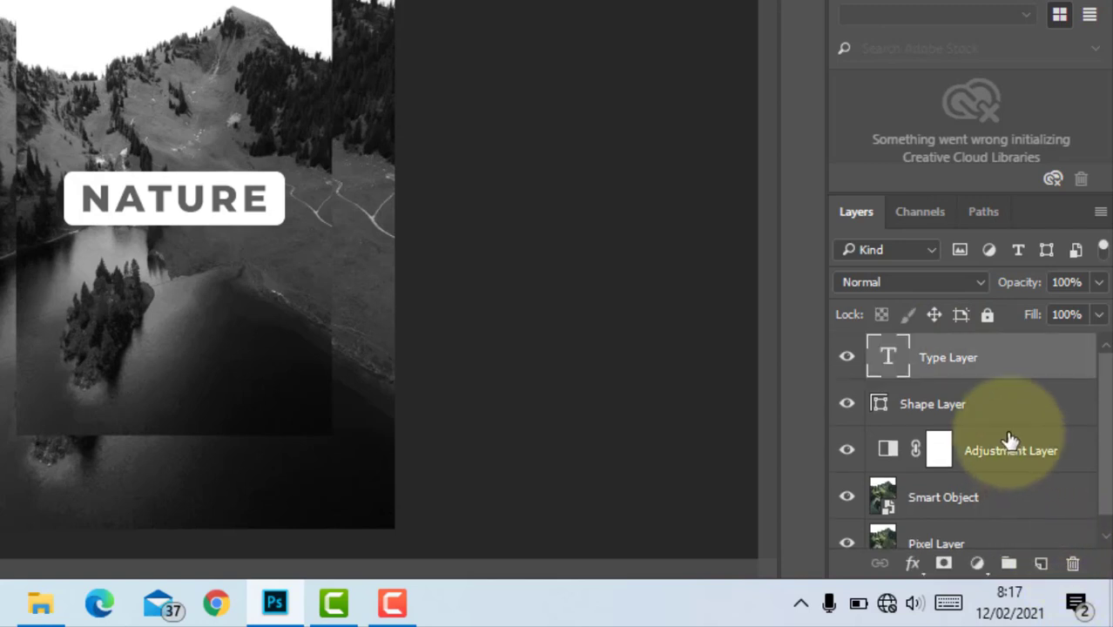
- Add another empty layer at the top of the stack, switch selection between it and the Type Layer, and delete it
click(1041, 564)
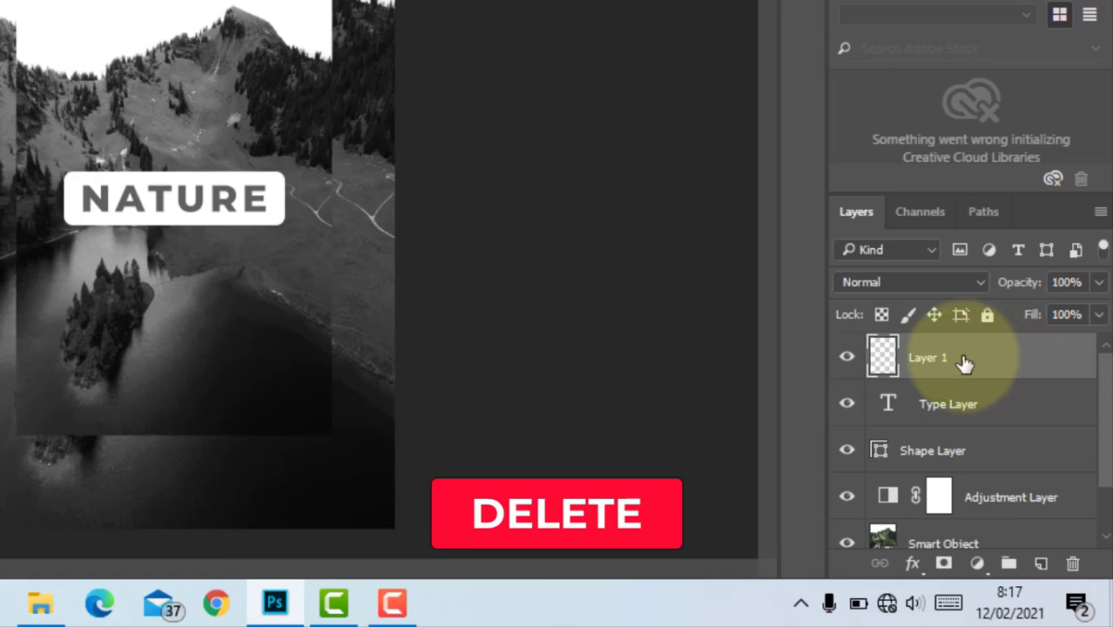
click(930, 413)
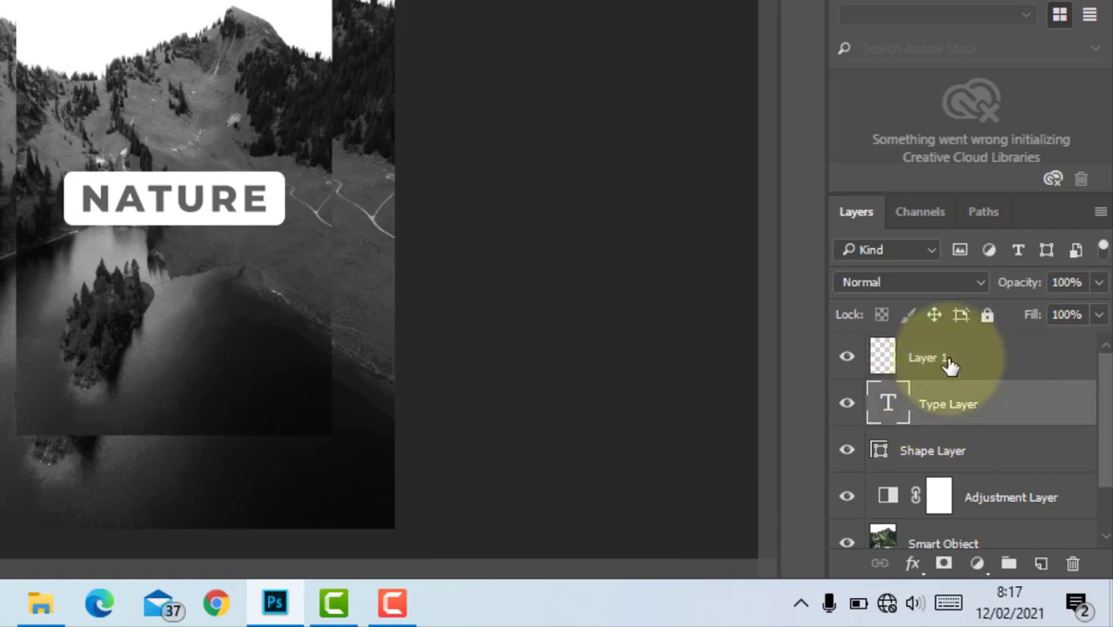
click(952, 363)
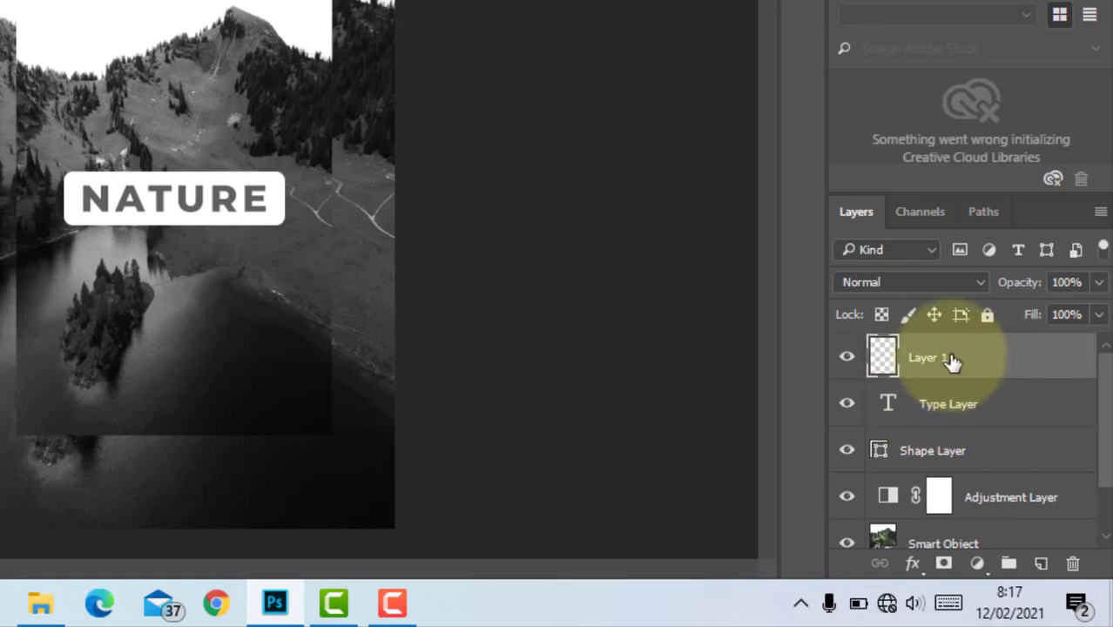
key(Delete)
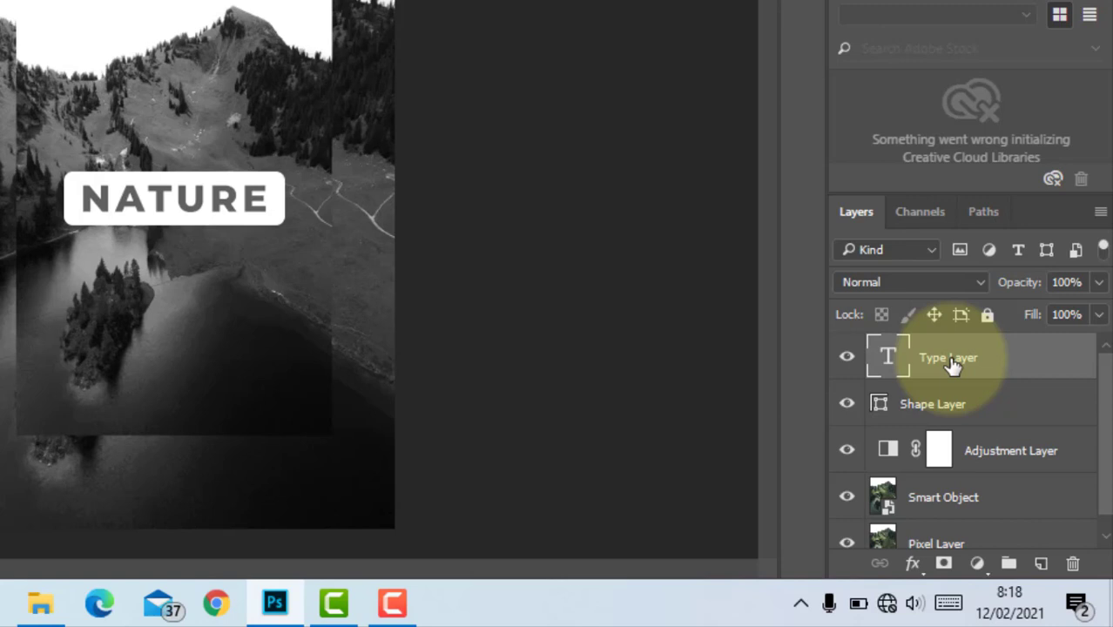
- Duplicate the Type Layer and move the copied NATURE text up onto the white sky near the top of the poster
scroll(902, 500, down, 1)
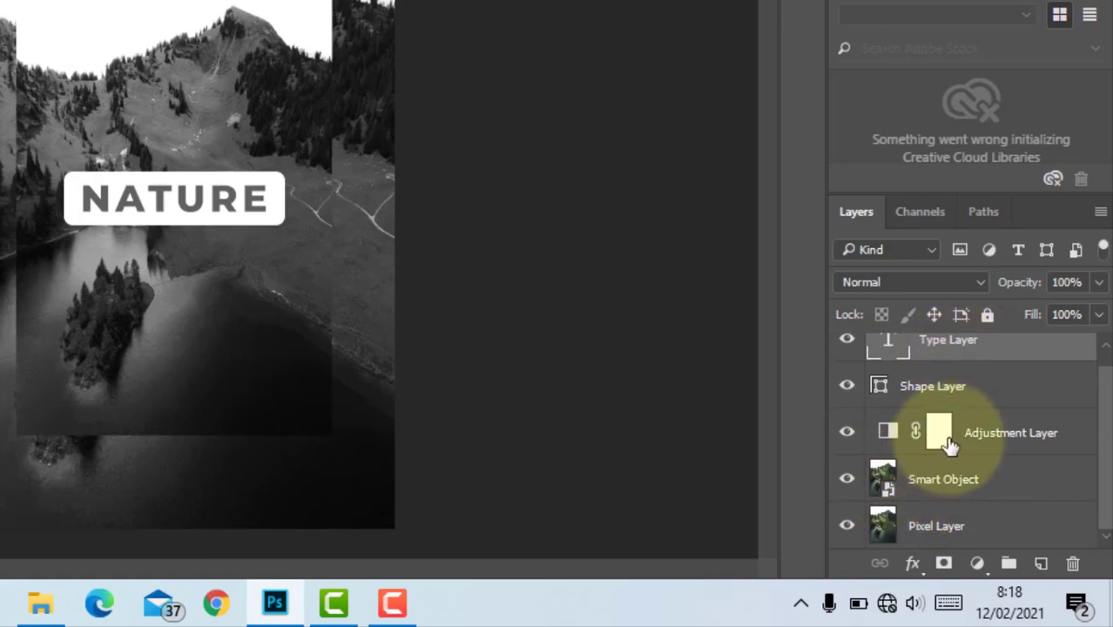
scroll(948, 446, up, 1)
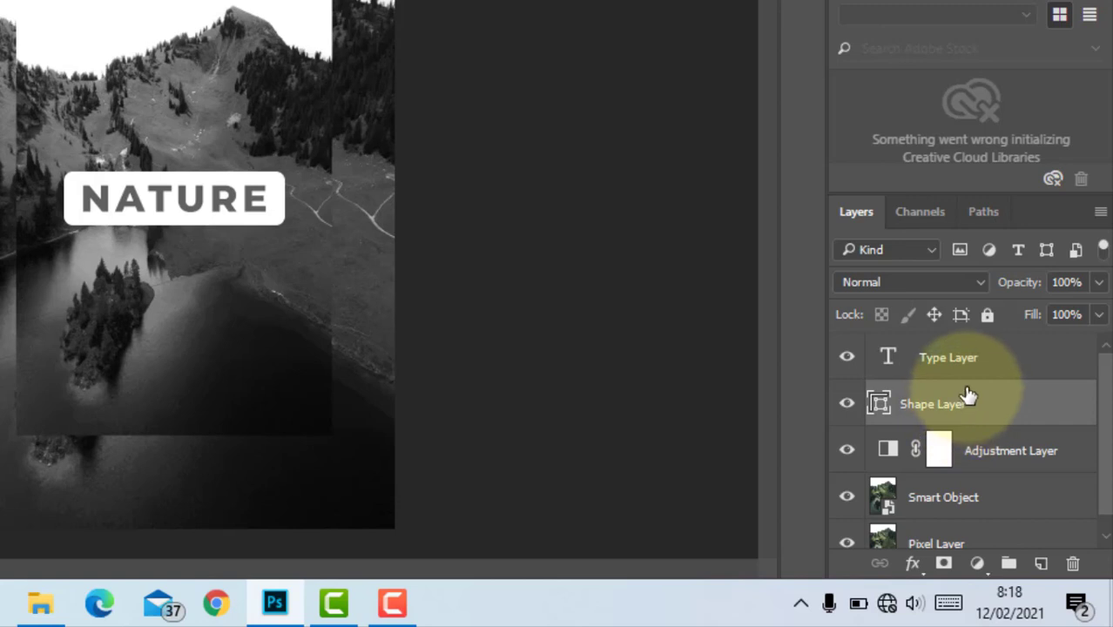
click(967, 359)
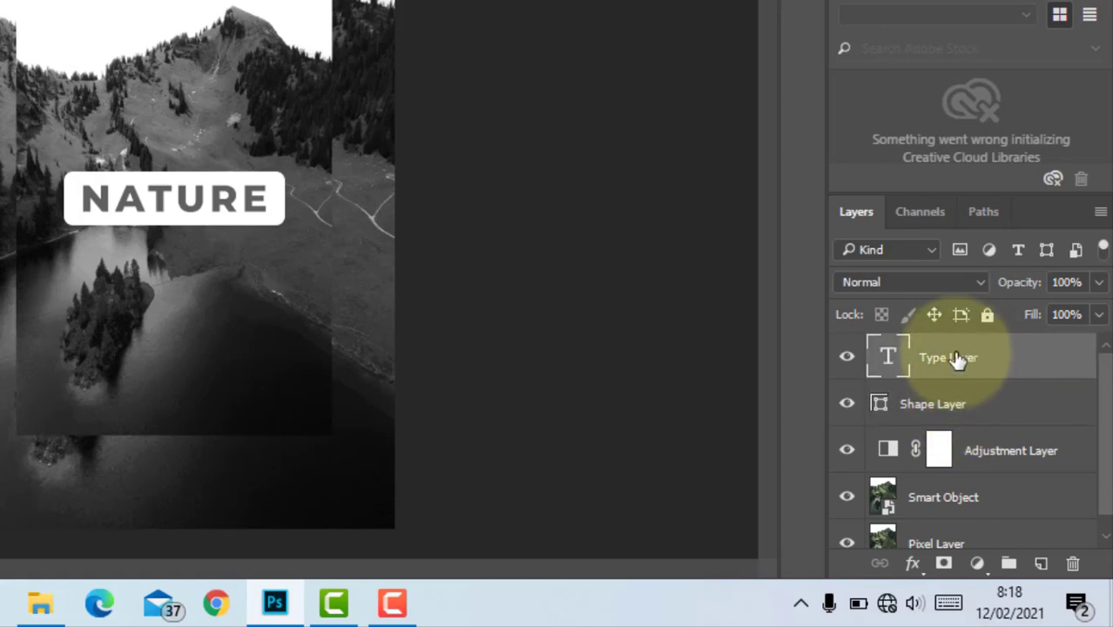
drag(926, 359, 1050, 568)
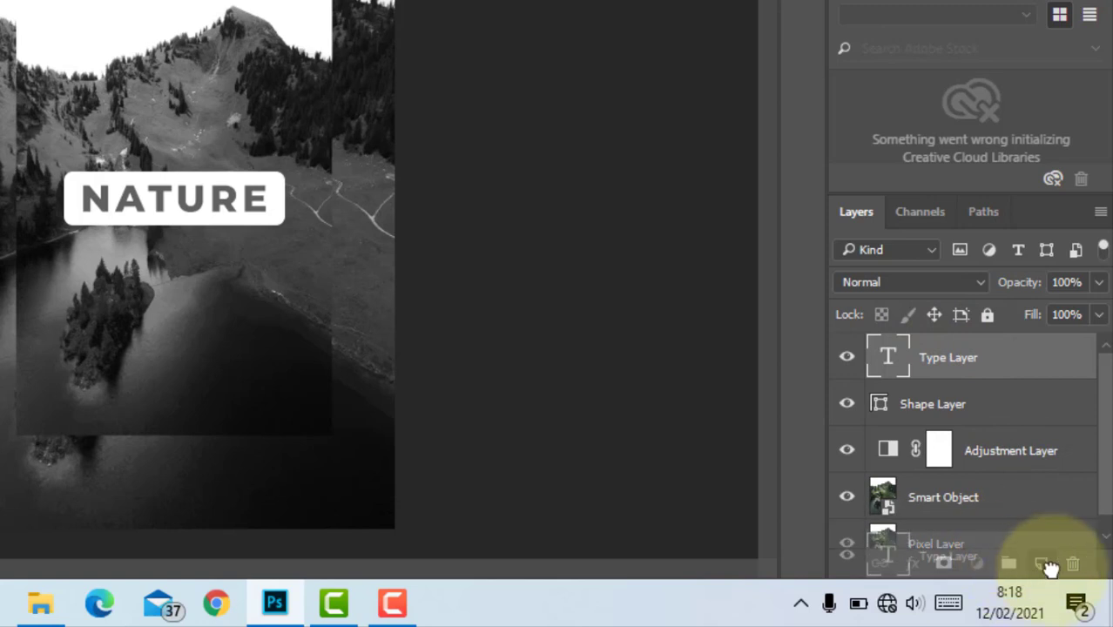
drag(1050, 568, 1049, 568)
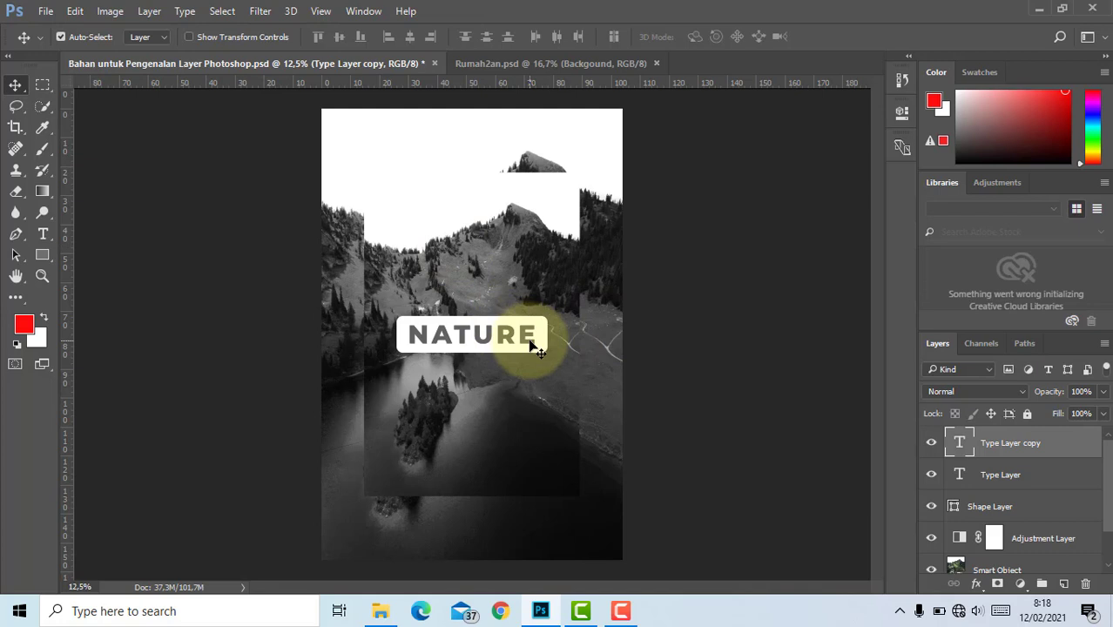
drag(529, 344, 521, 153)
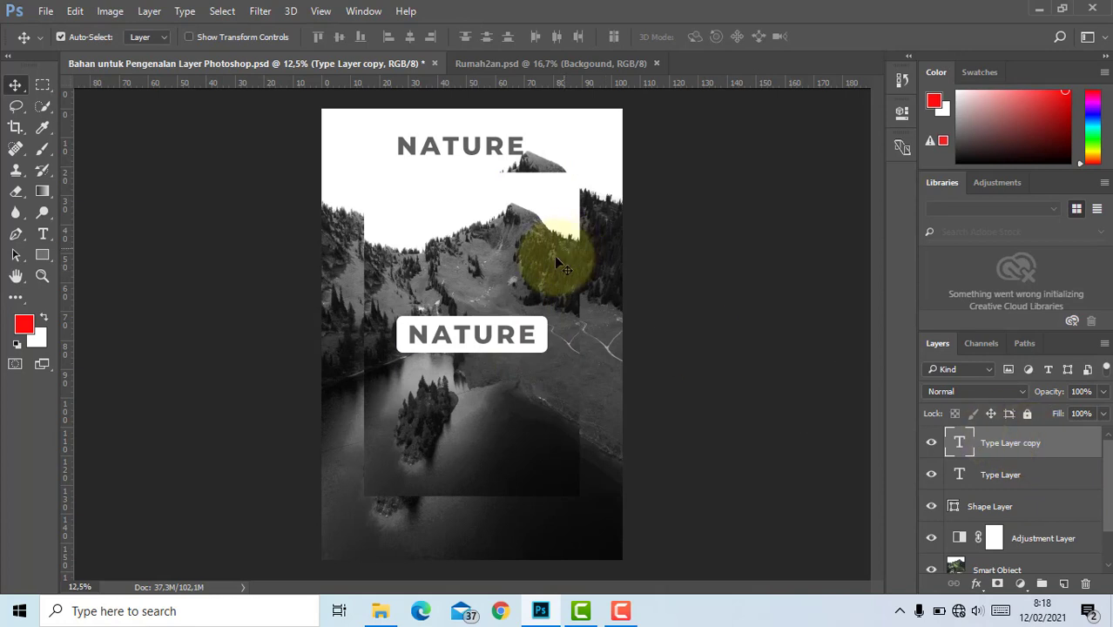
- Switch the selection between the original Type Layer and its copy, and delete the Type Layer copy
click(971, 475)
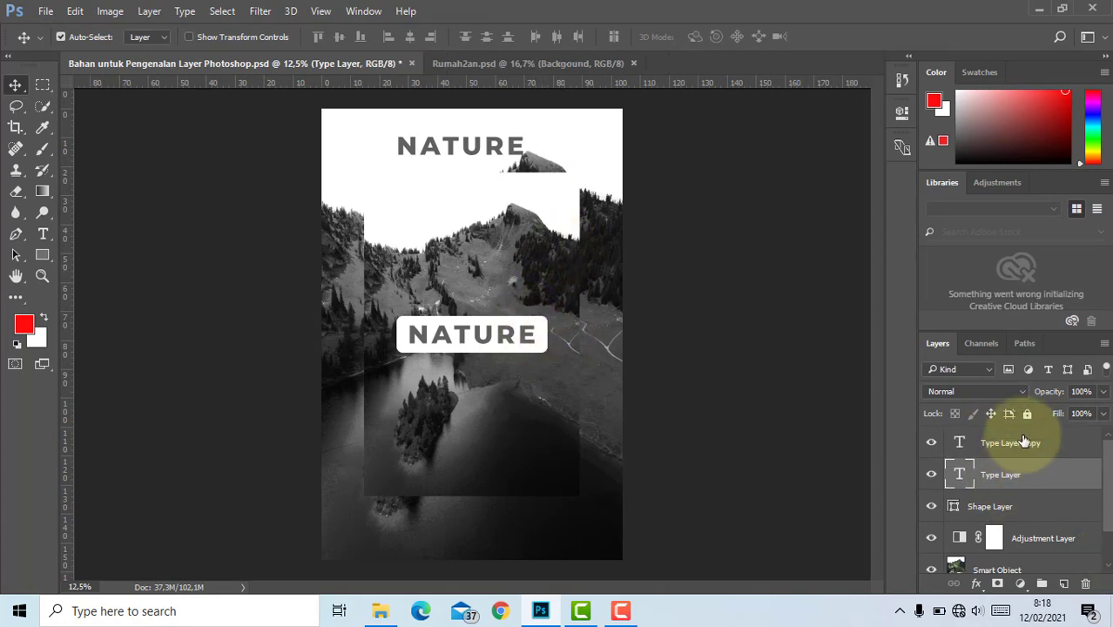
click(1024, 440)
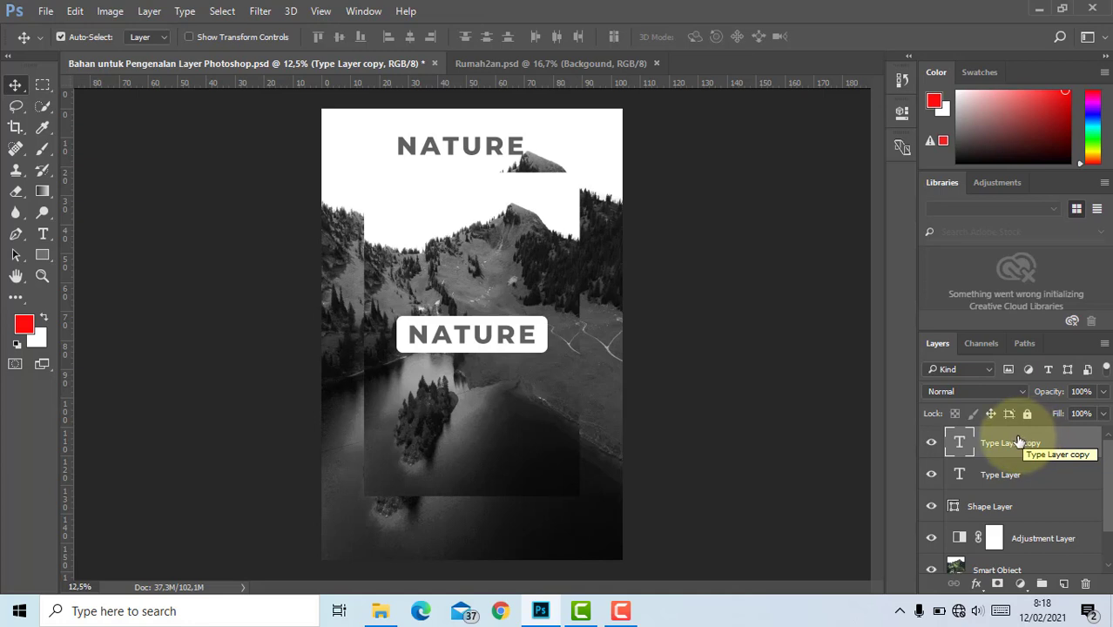
drag(1006, 445, 1086, 584)
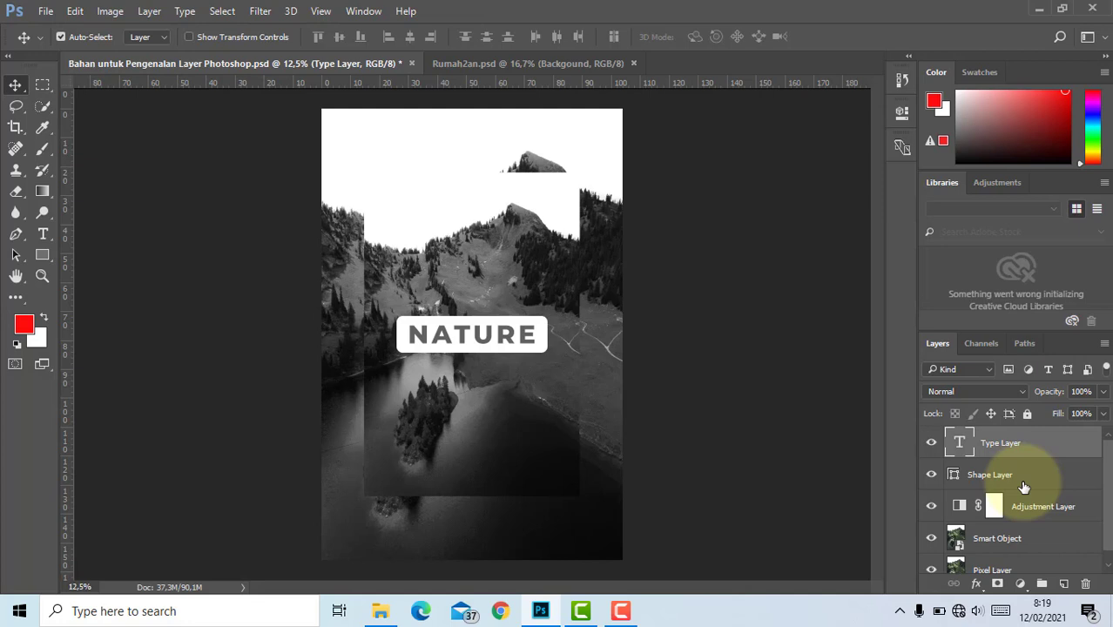
- Look through the layer stack and select the Pixel Layer at its base
scroll(1024, 487, down, 1)
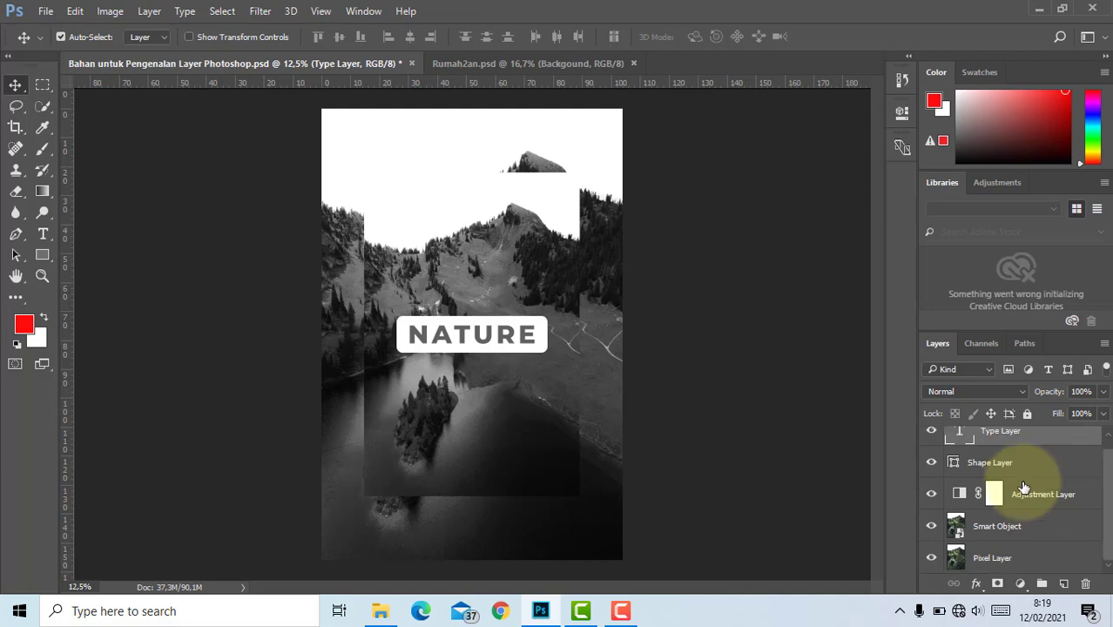
scroll(1023, 489, up, 1)
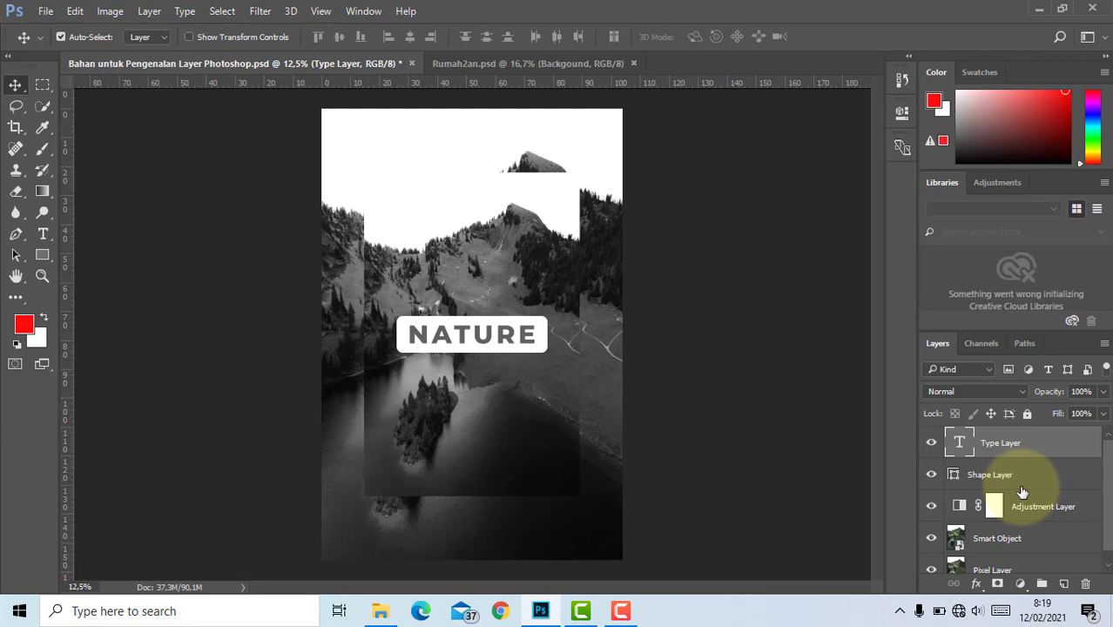
scroll(1023, 492, down, 1)
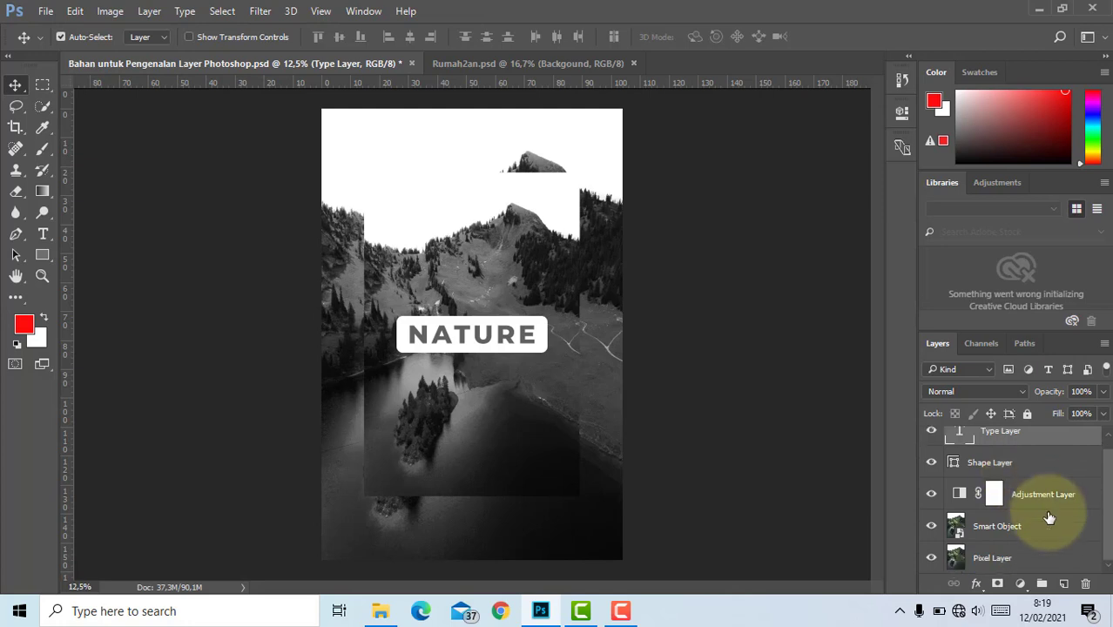
click(977, 557)
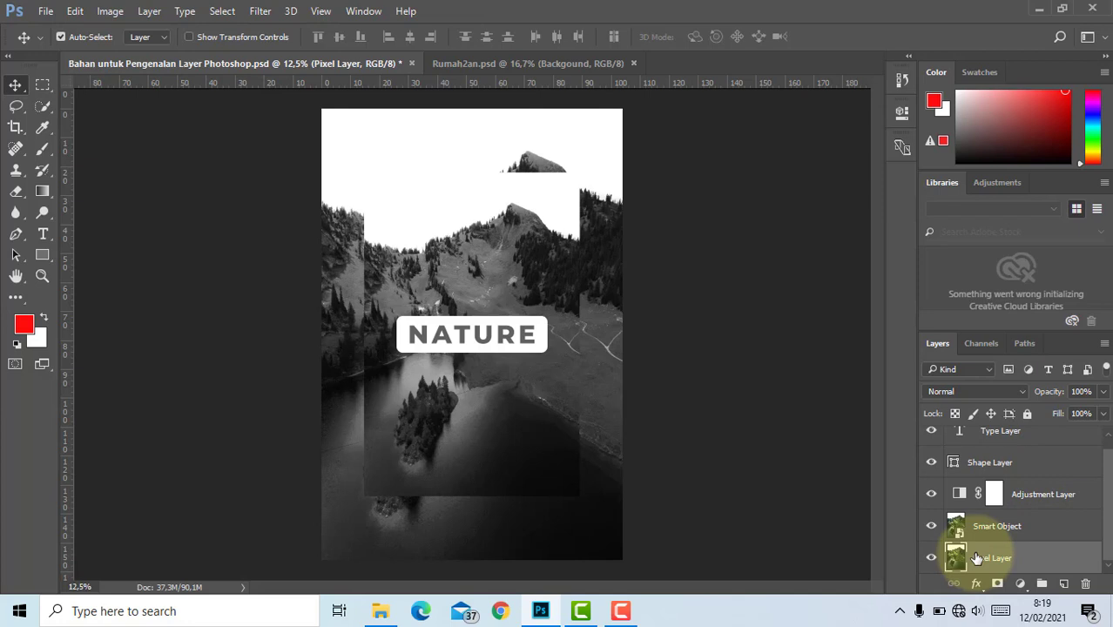
scroll(976, 558, up, 1)
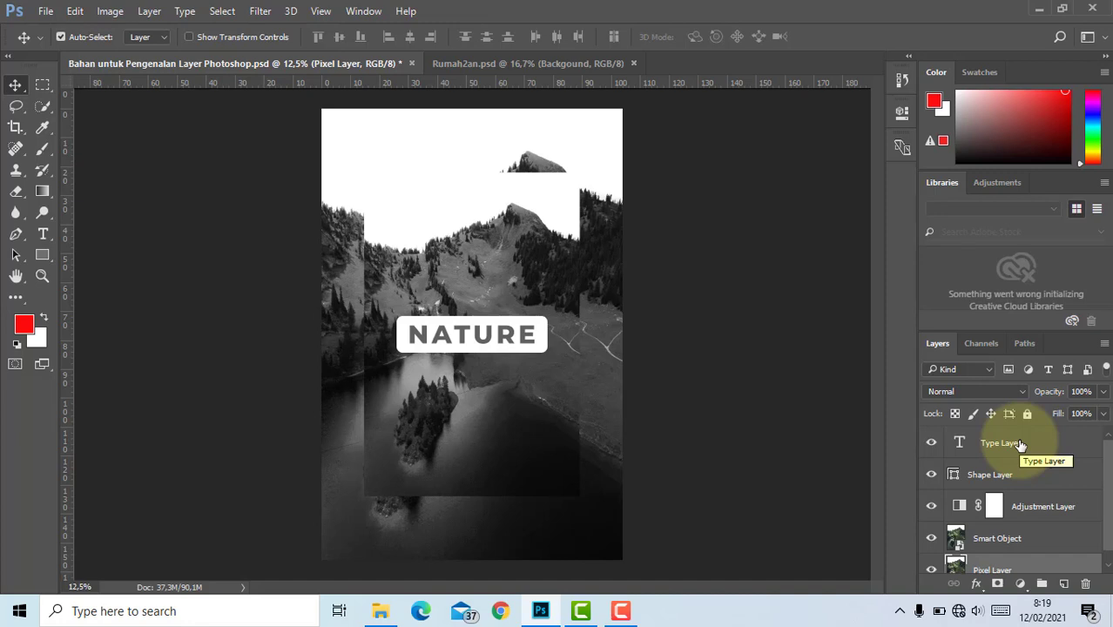
- Add all five layers to the selection one by one, starting with the Type Layer, and remove the Shape Layer from the selection
click(973, 444)
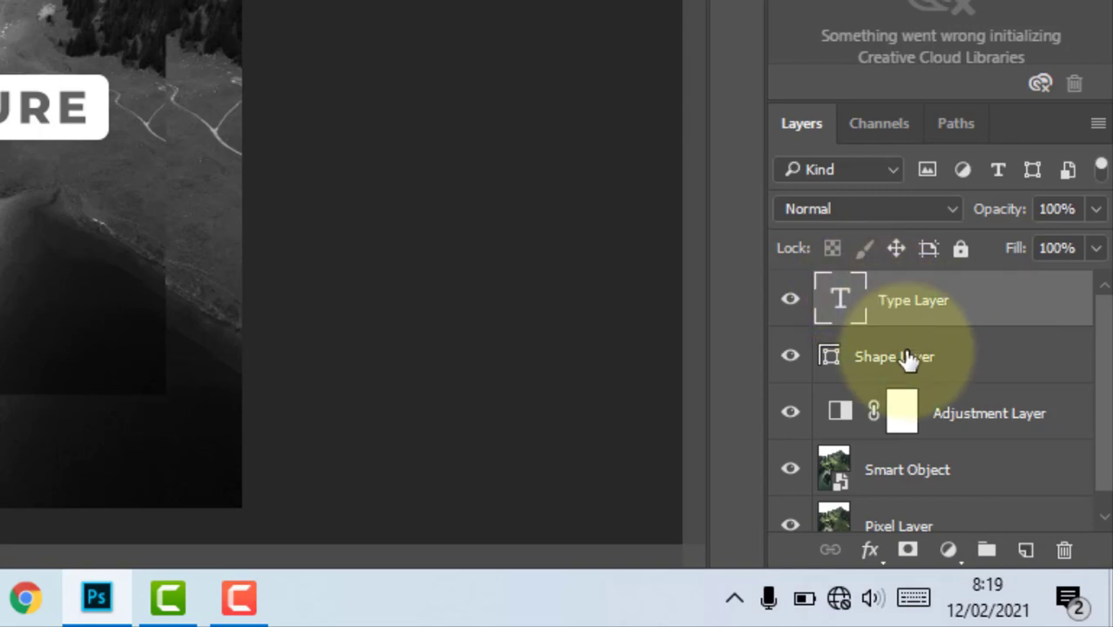
ctrl+click(858, 357)
ctrl+click(967, 405)
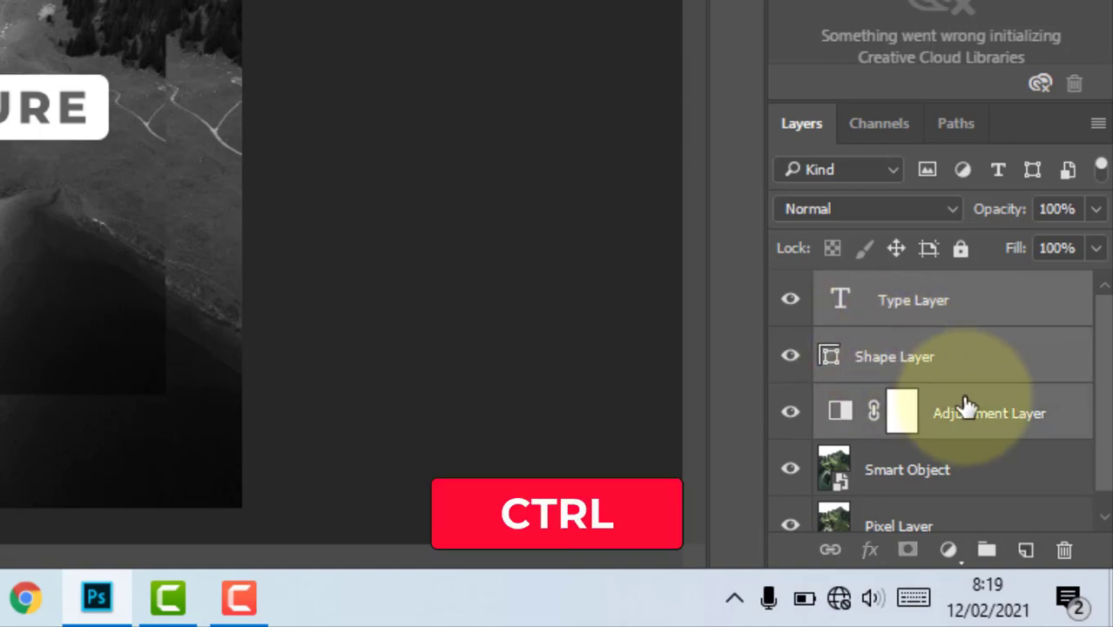
scroll(966, 411, down, 1)
ctrl+click(908, 458)
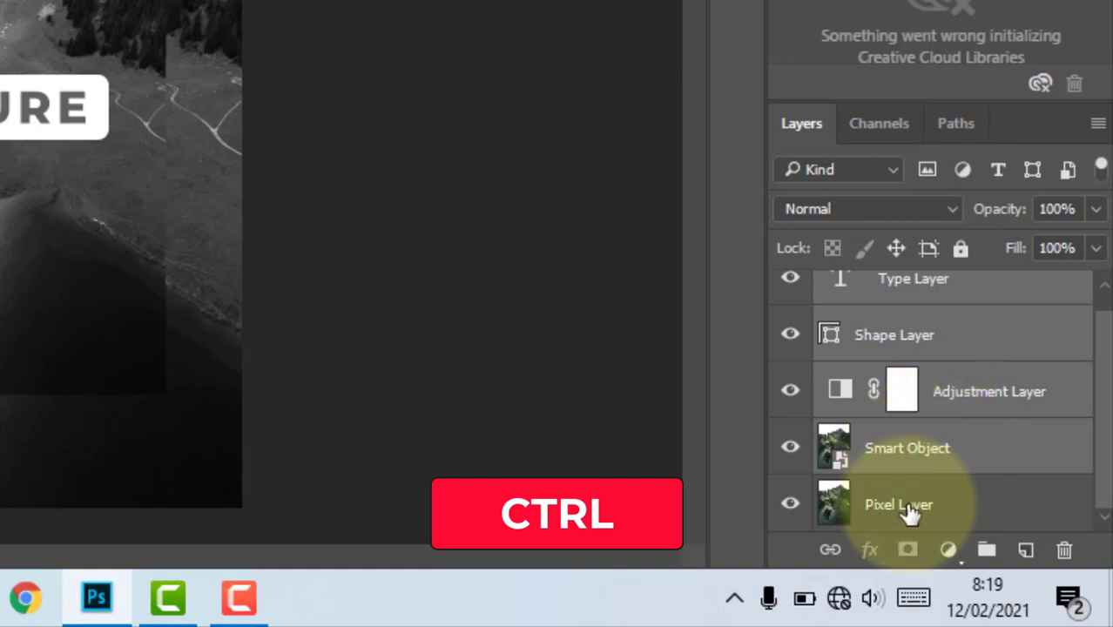
ctrl+click(909, 505)
scroll(936, 401, up, 1)
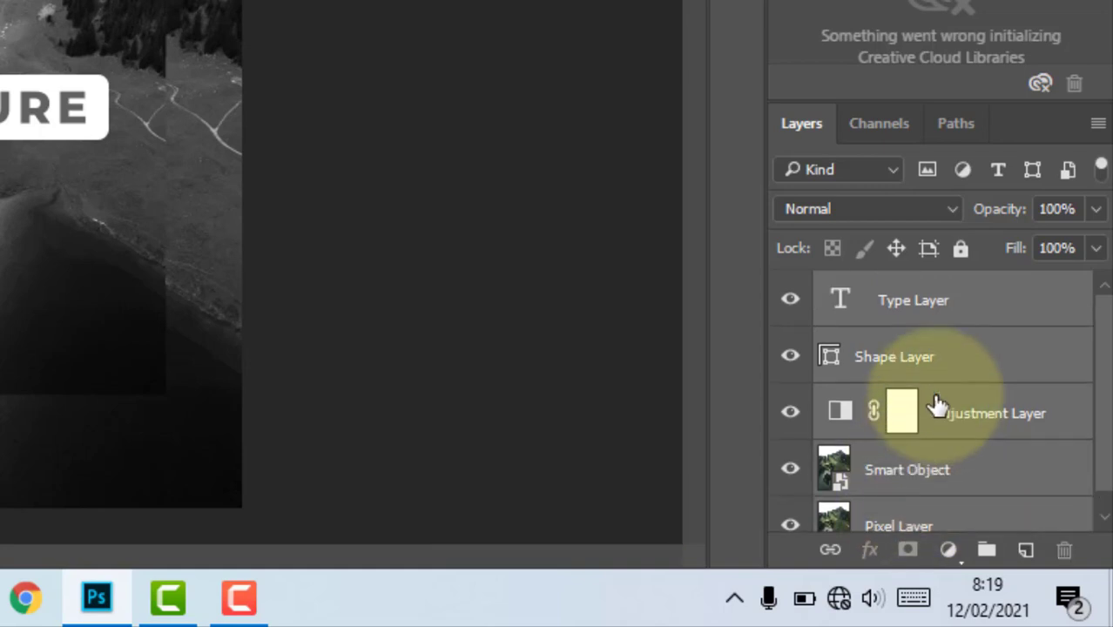
ctrl+click(953, 364)
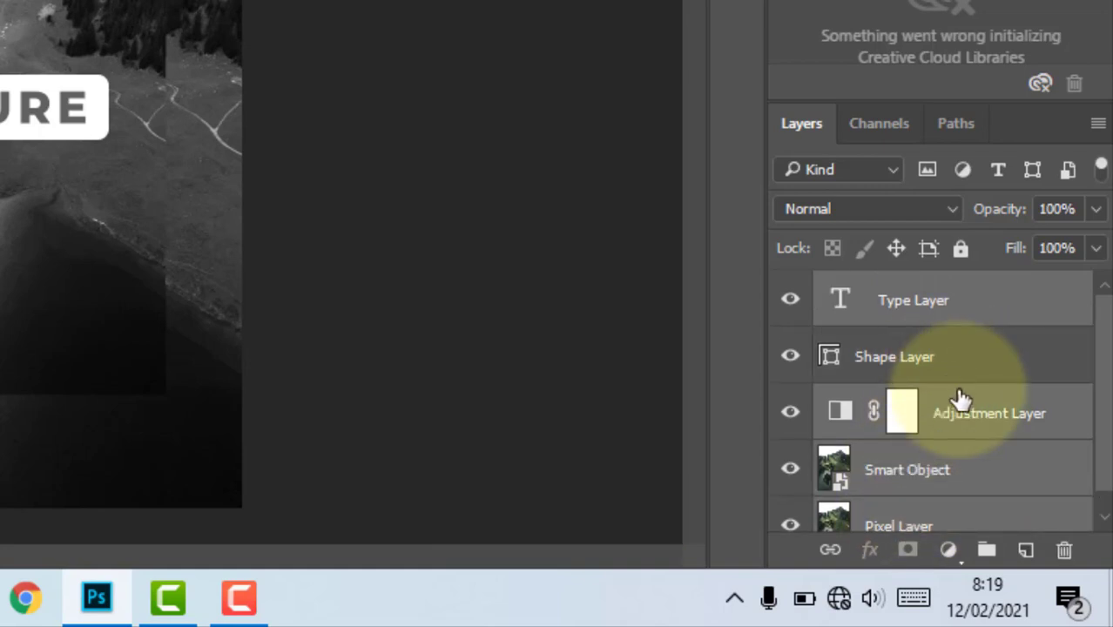
- Select the entire range from the Type Layer to the Pixel Layer and put these layers into a new group
click(943, 314)
scroll(940, 316, down, 1)
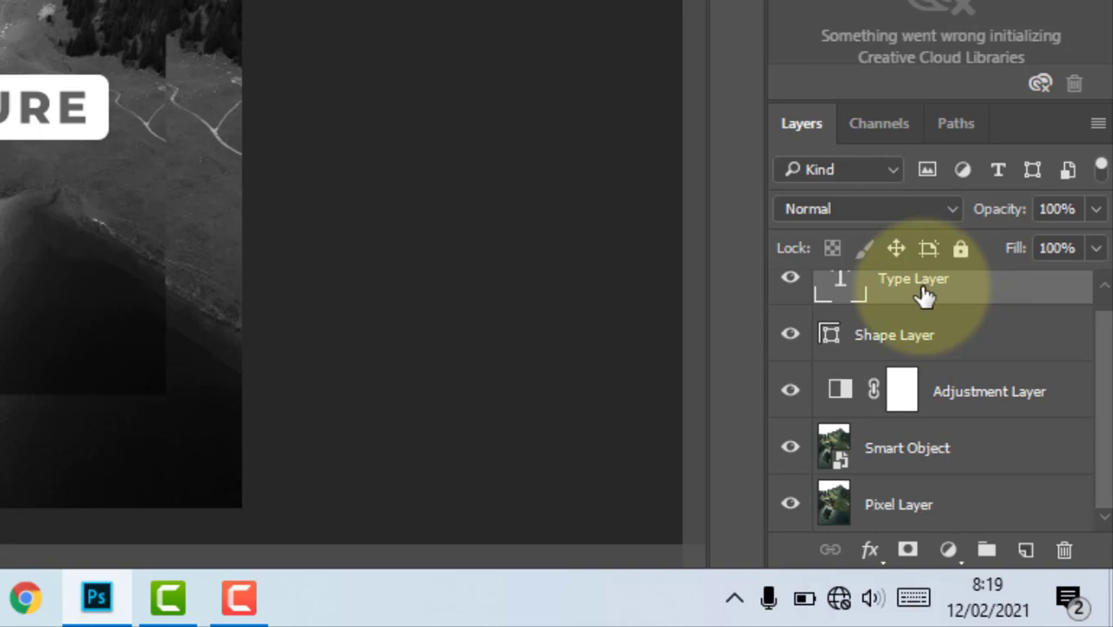
key(shift)
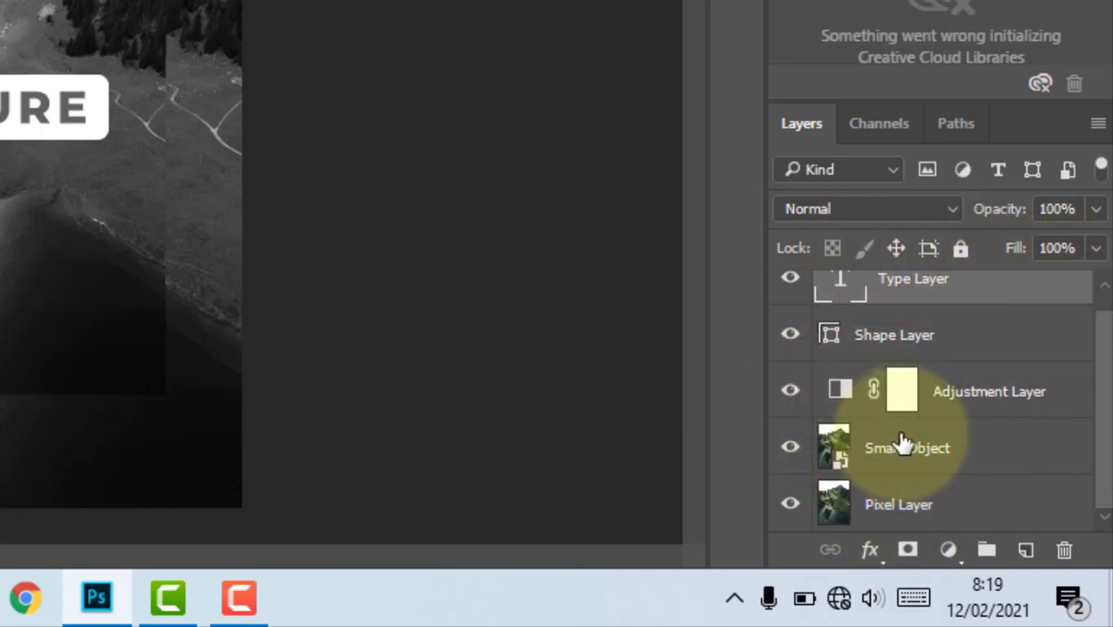
scroll(876, 357, up, 1)
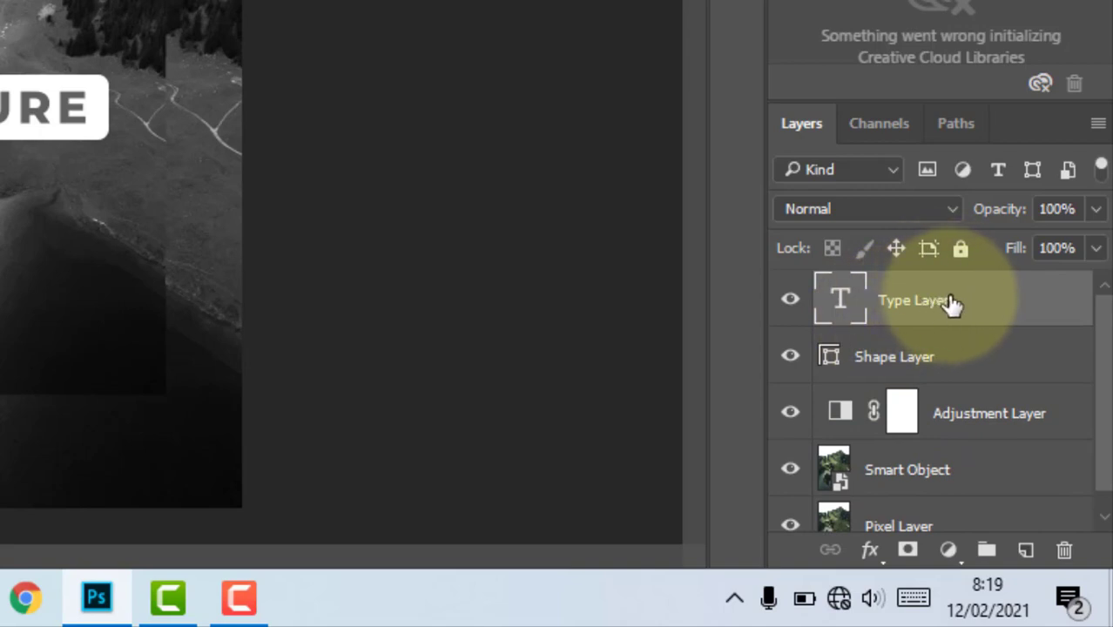
scroll(952, 300, down, 1)
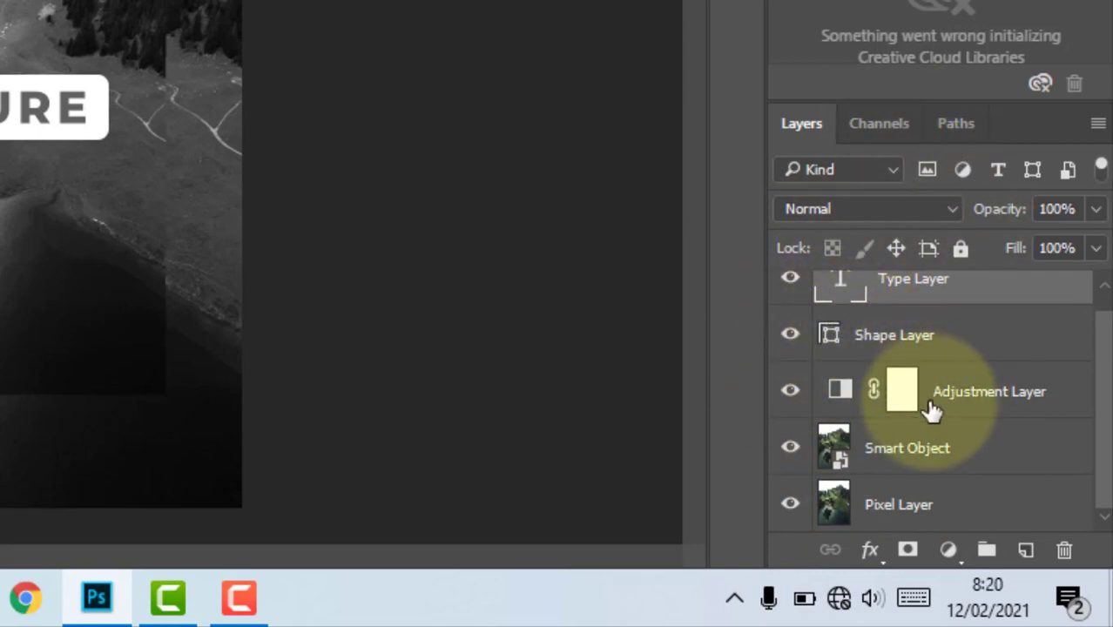
shift+click(906, 519)
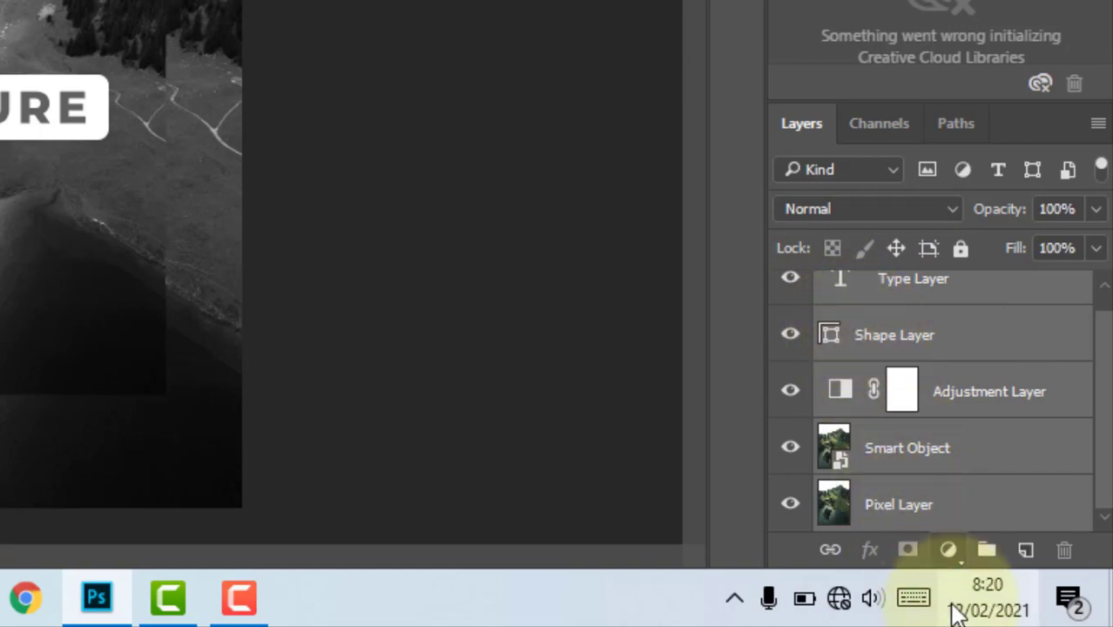
click(987, 551)
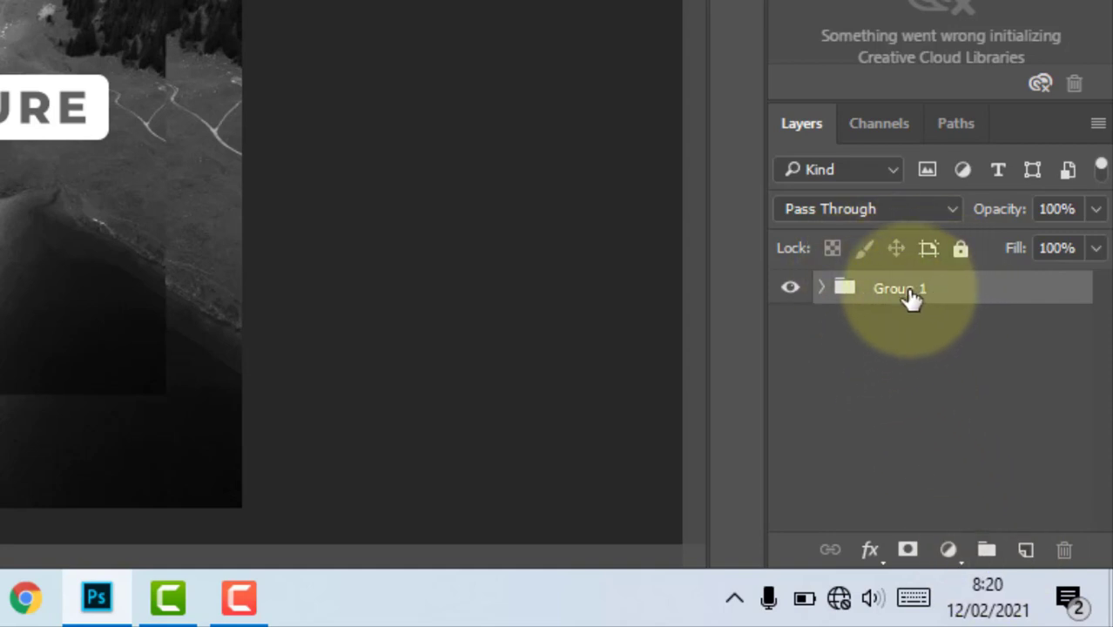
- Rename the new layer group as Trial and leave it deselected
click(914, 368)
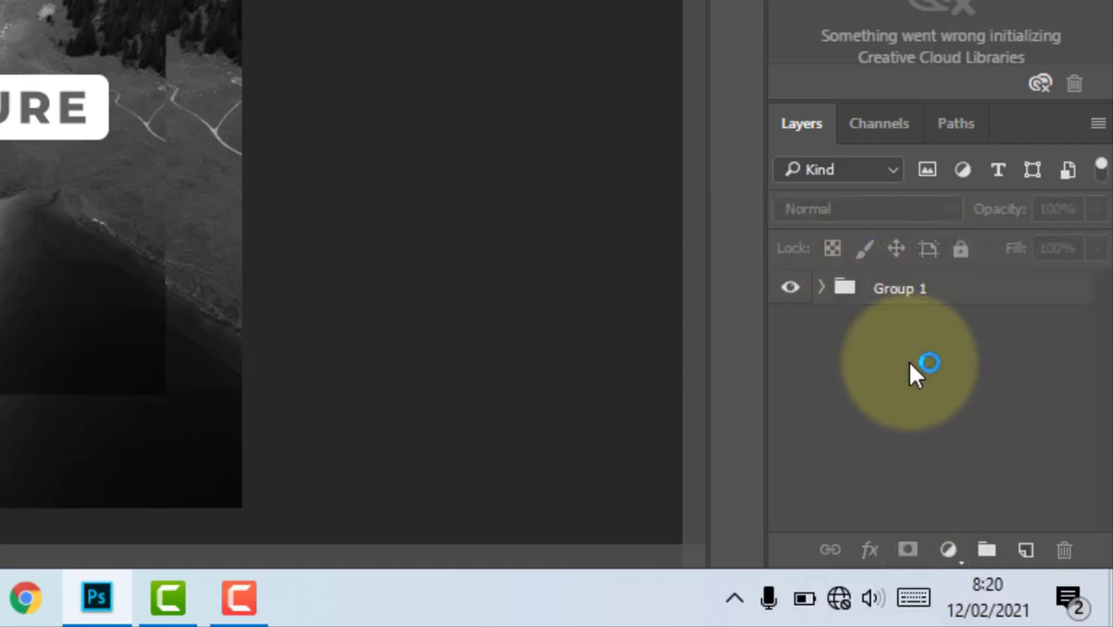
click(910, 290)
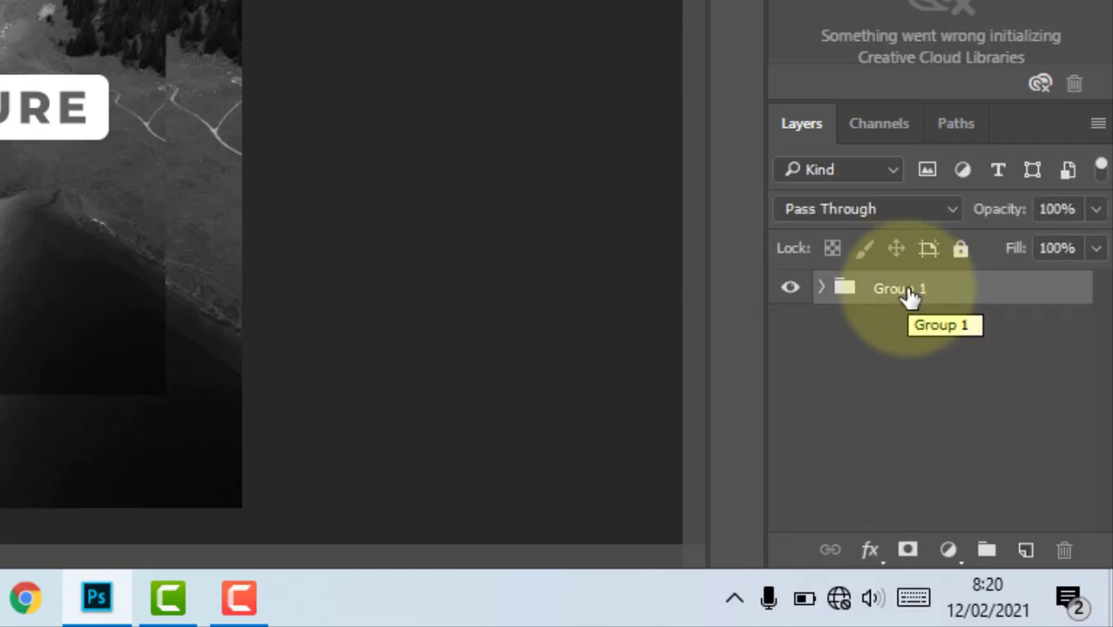
double_click(906, 291)
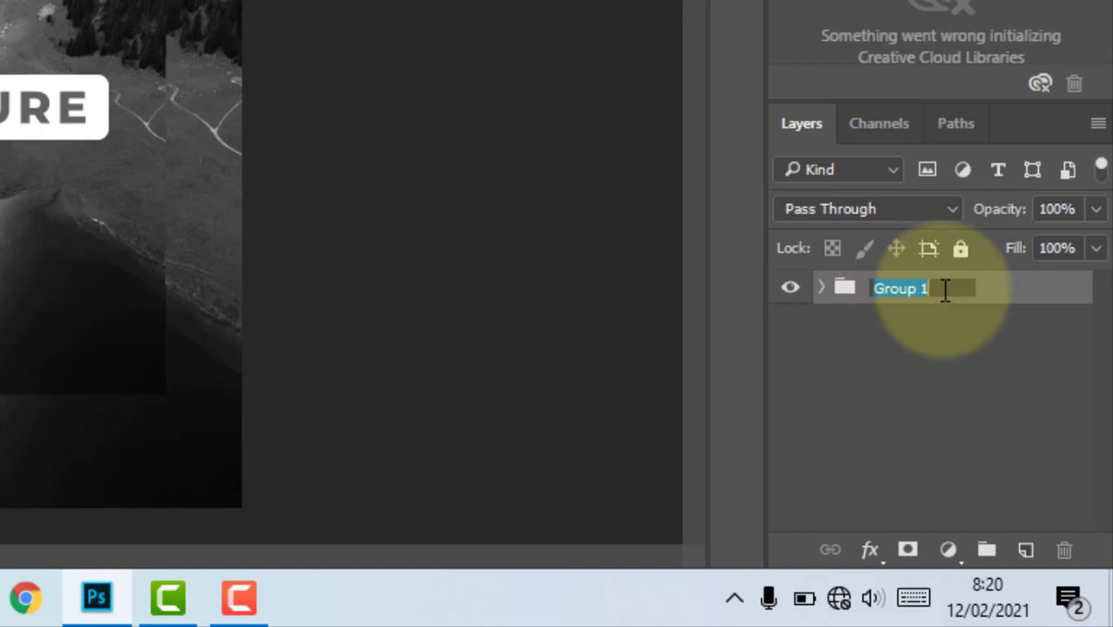
text(Trial)
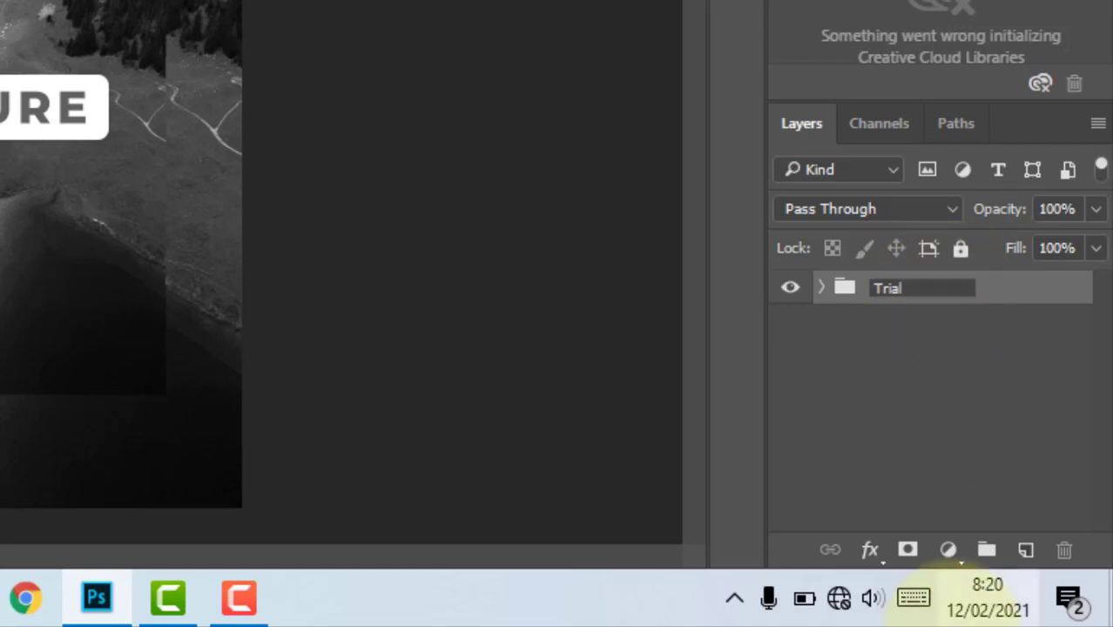
click(915, 446)
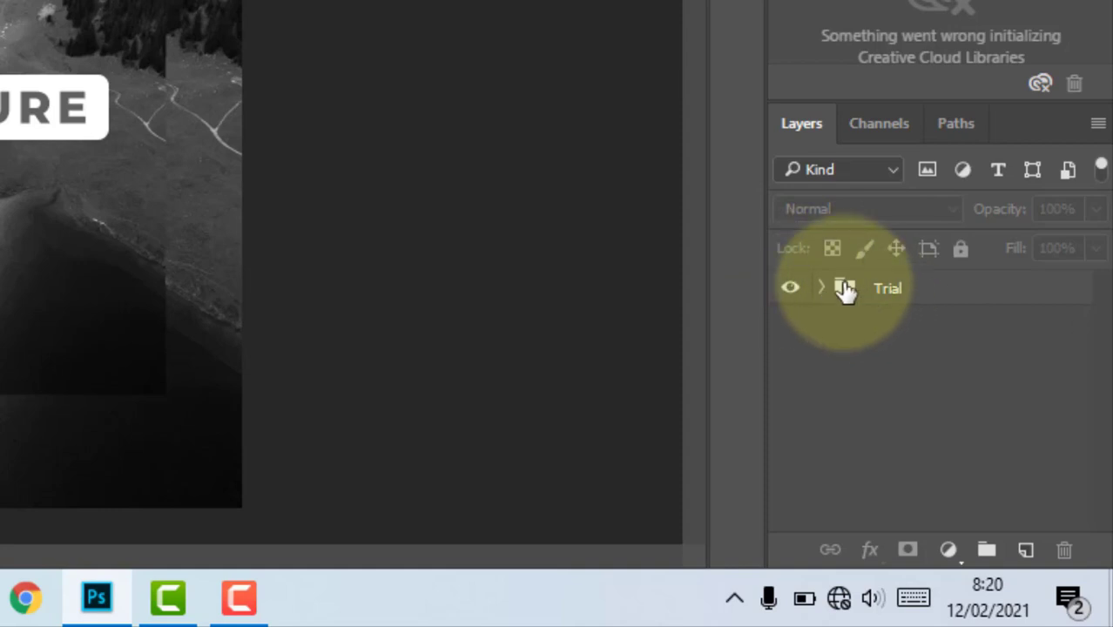
- Expand the Trial group and look through the layers inside it
click(820, 288)
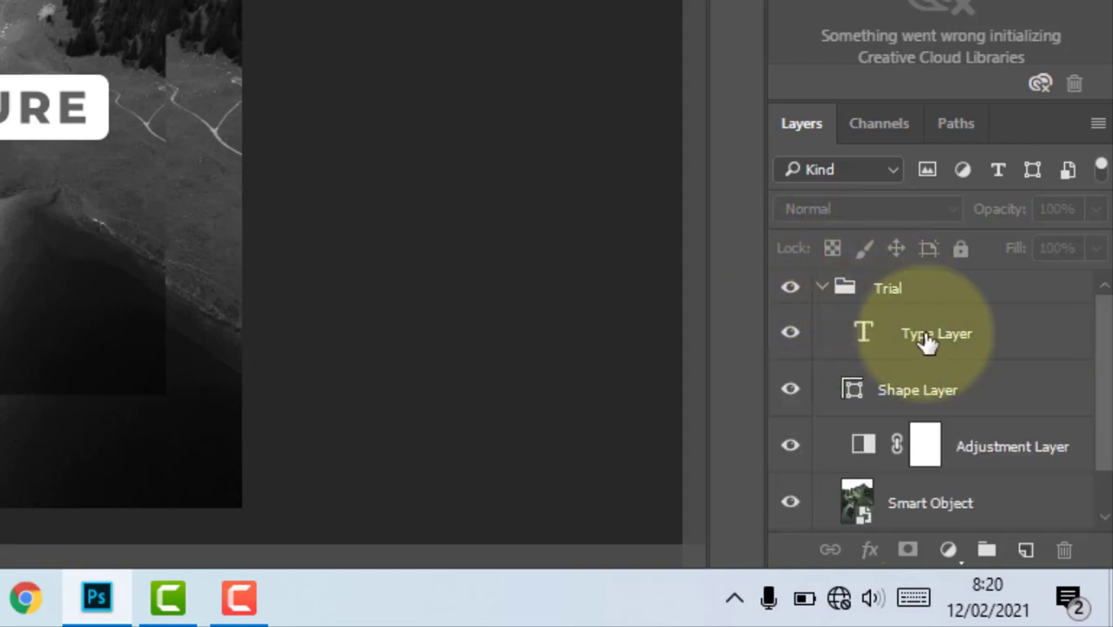
scroll(897, 392, down, 1)
scroll(957, 422, up, 1)
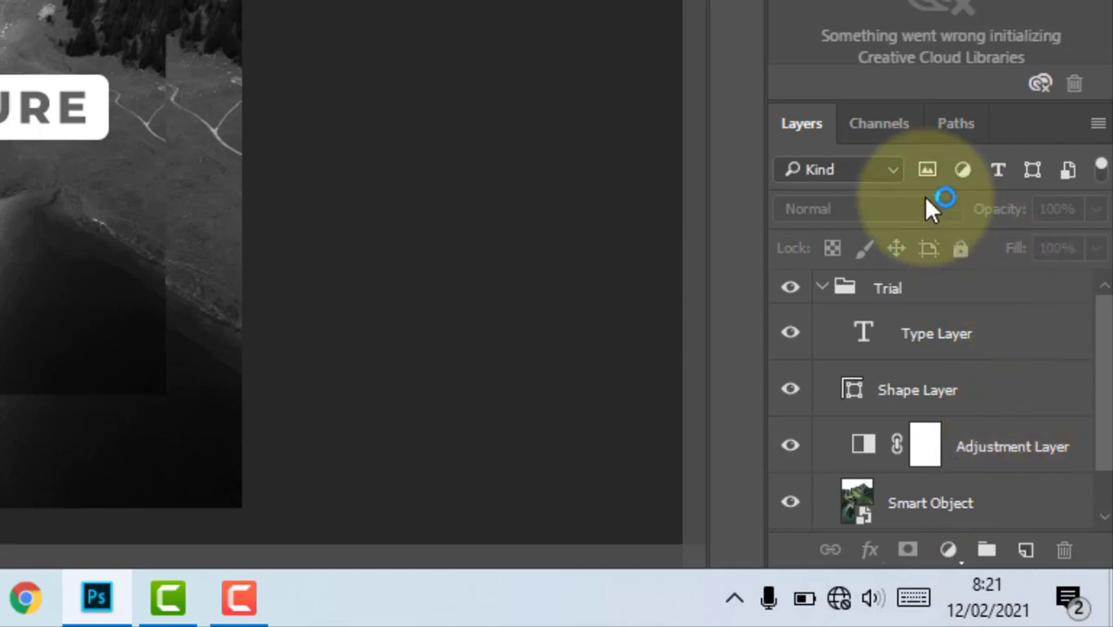
- Show the layer filter criteria and choose Kind for filtering the layers by type
click(878, 173)
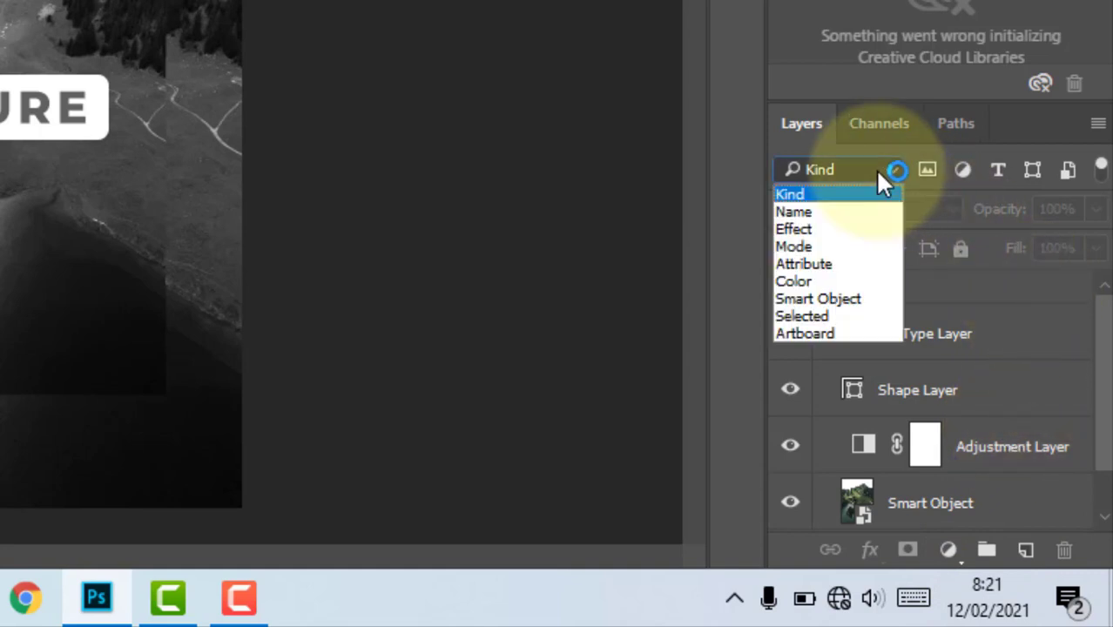
click(812, 197)
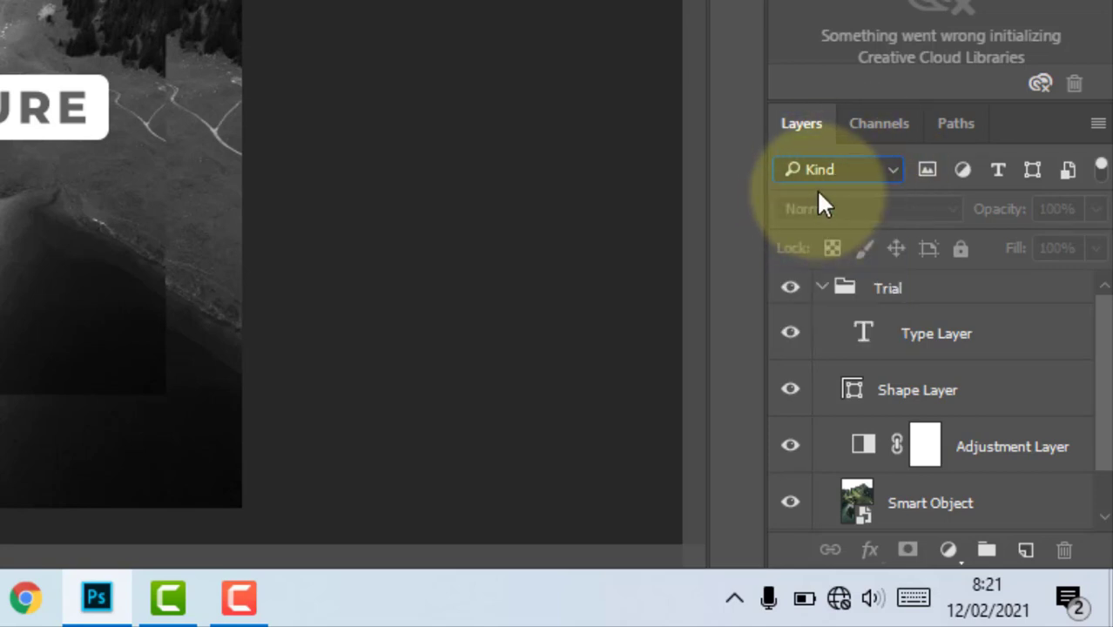
click(962, 171)
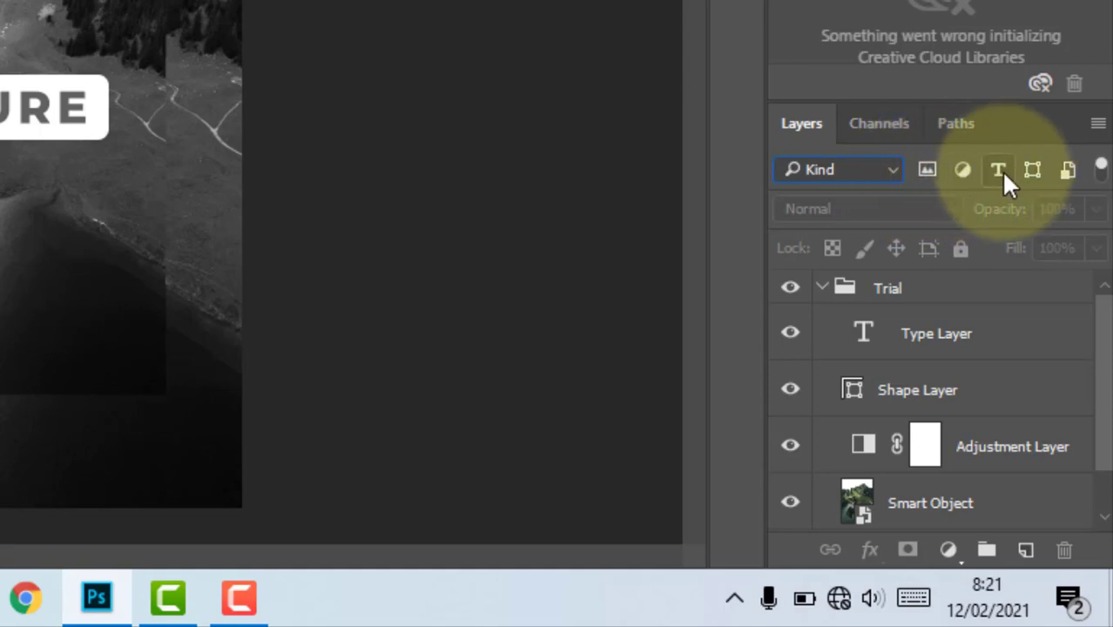
- Filter the layer list by pixel, adjustment, type, shape and smart object layers in turn, clearing each filter before applying the next
click(926, 170)
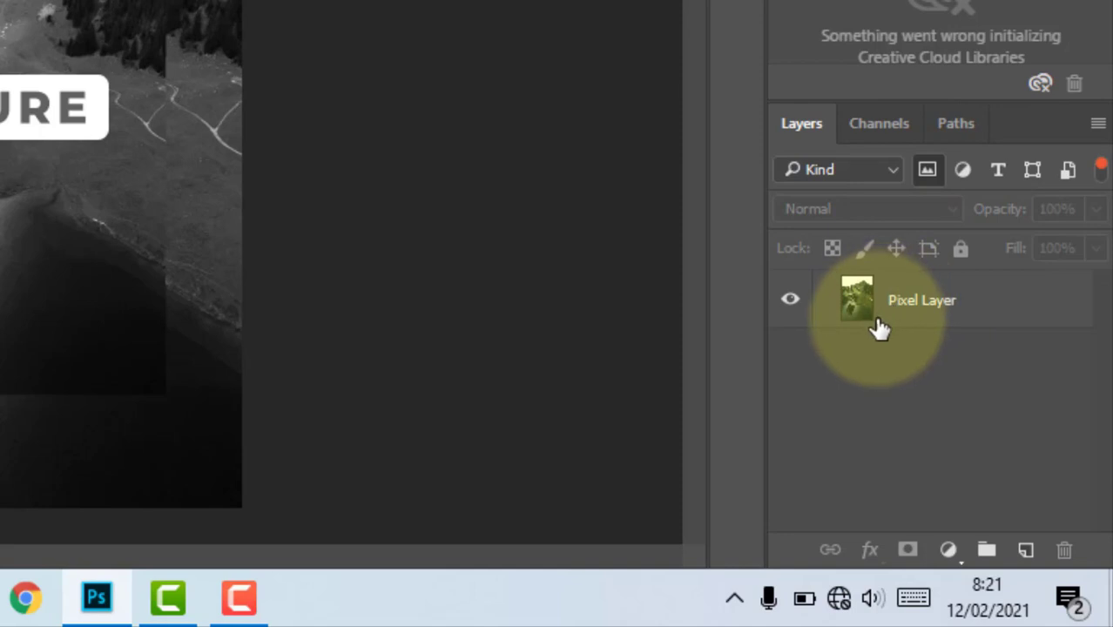
click(928, 168)
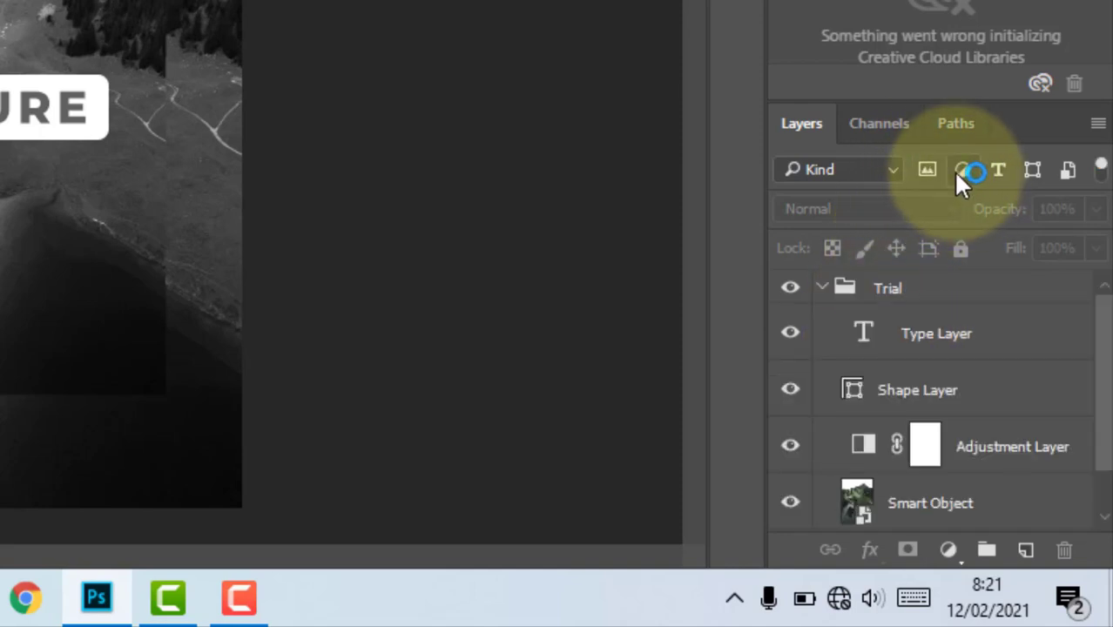
click(959, 171)
click(959, 171)
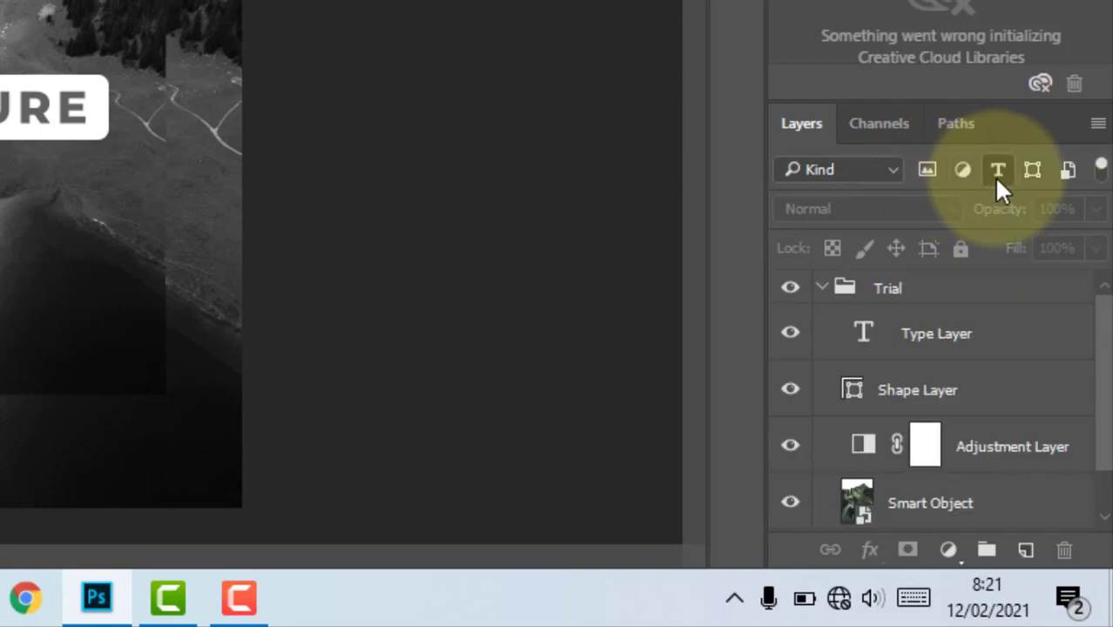
click(997, 174)
click(998, 174)
click(1034, 173)
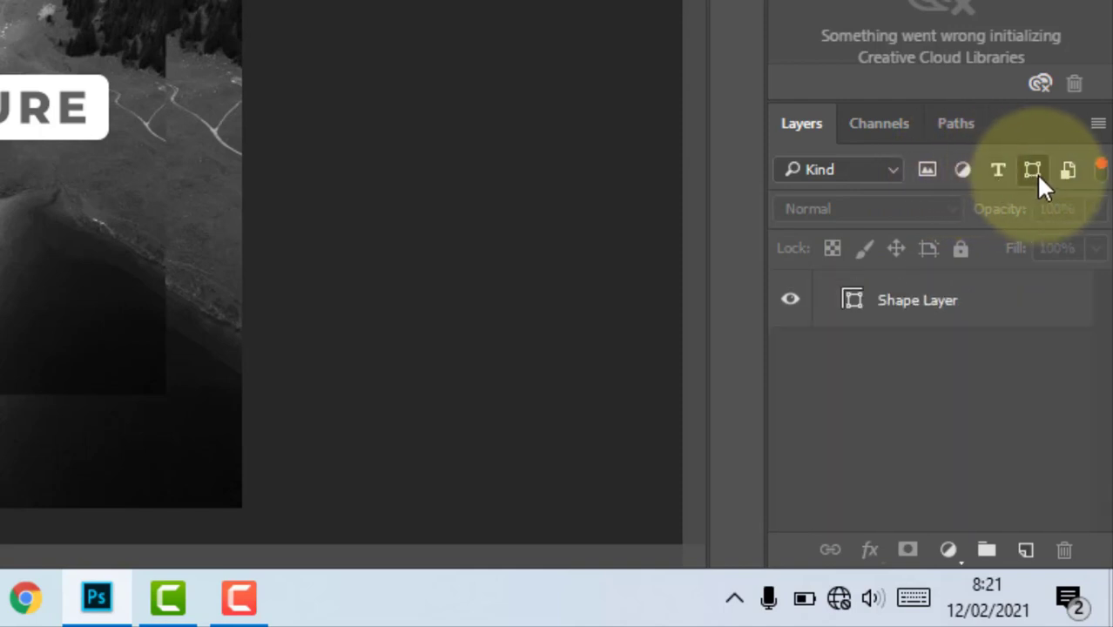
click(1034, 173)
click(1064, 167)
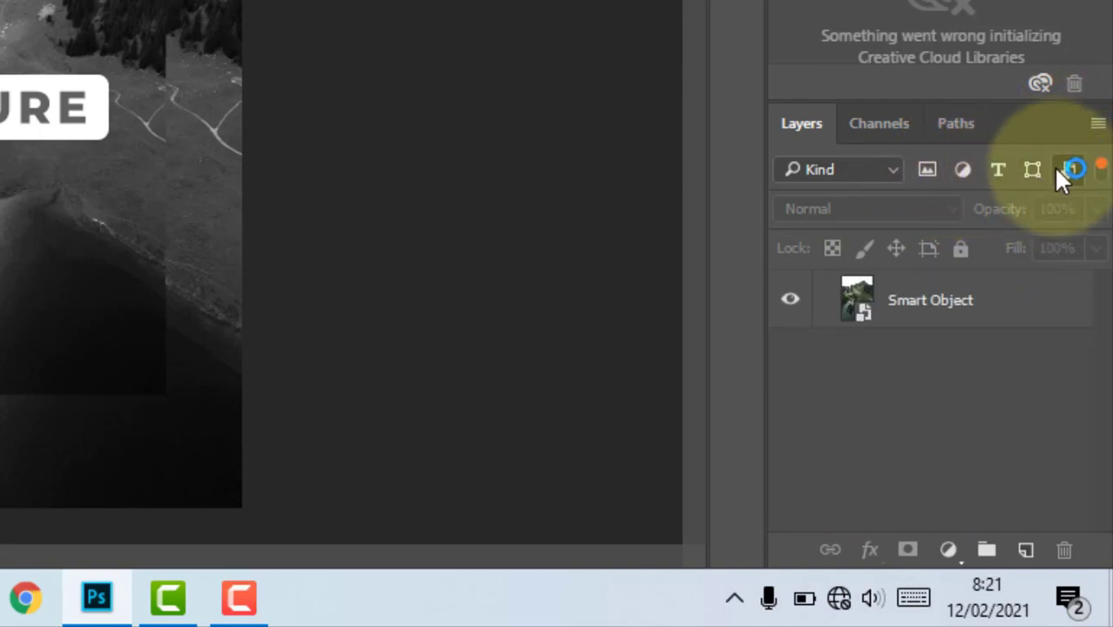
click(1064, 167)
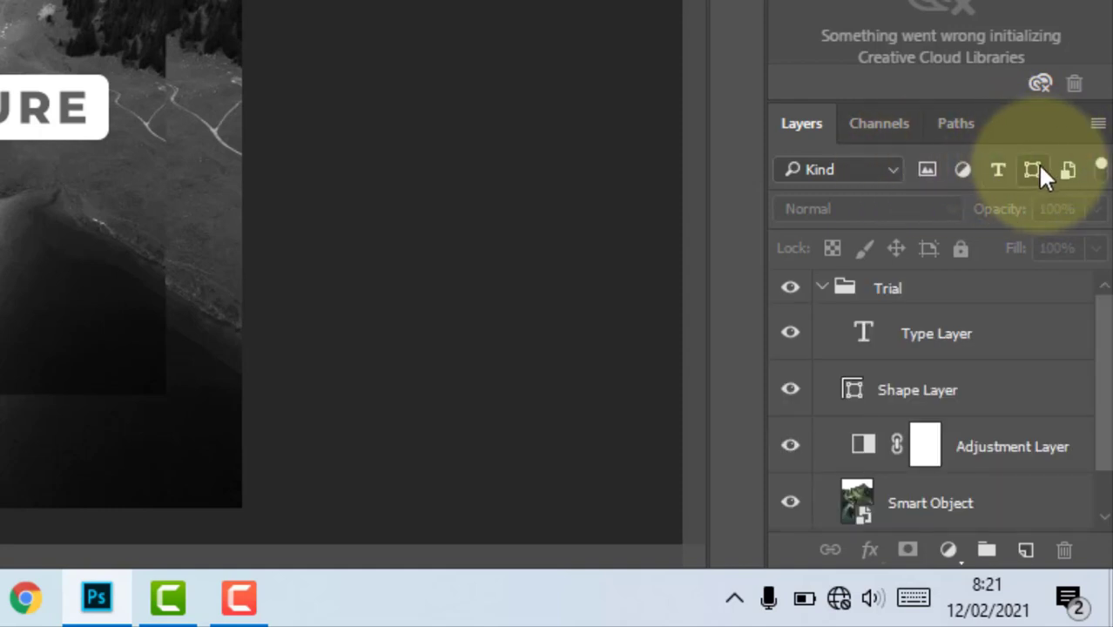
- Switch the layer filter criterion to Name and filter the layers by the word Type
click(881, 168)
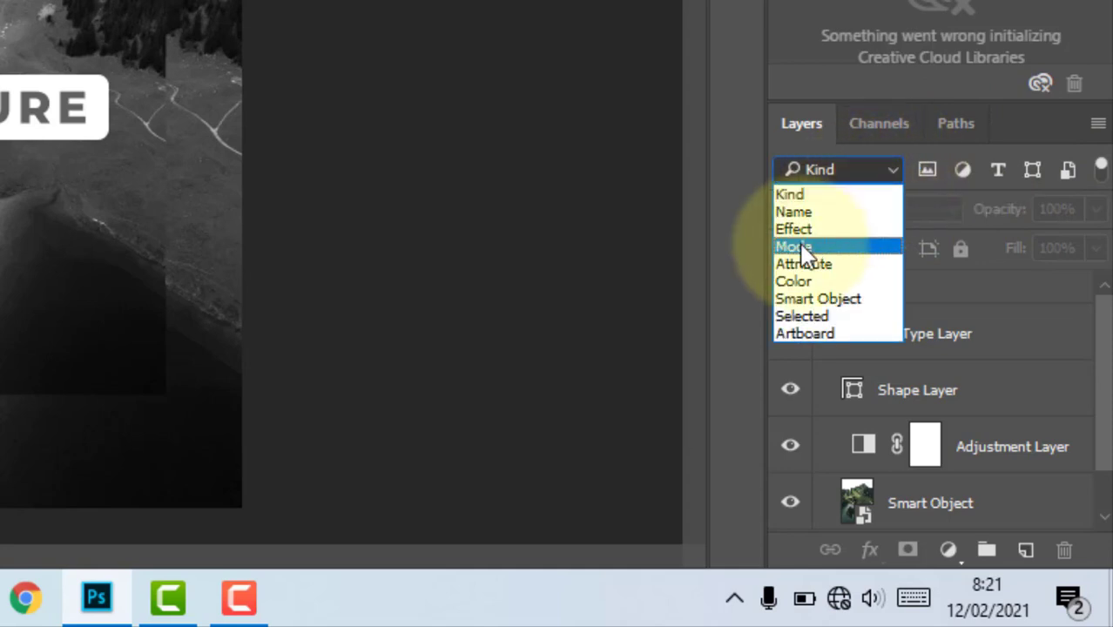
click(803, 216)
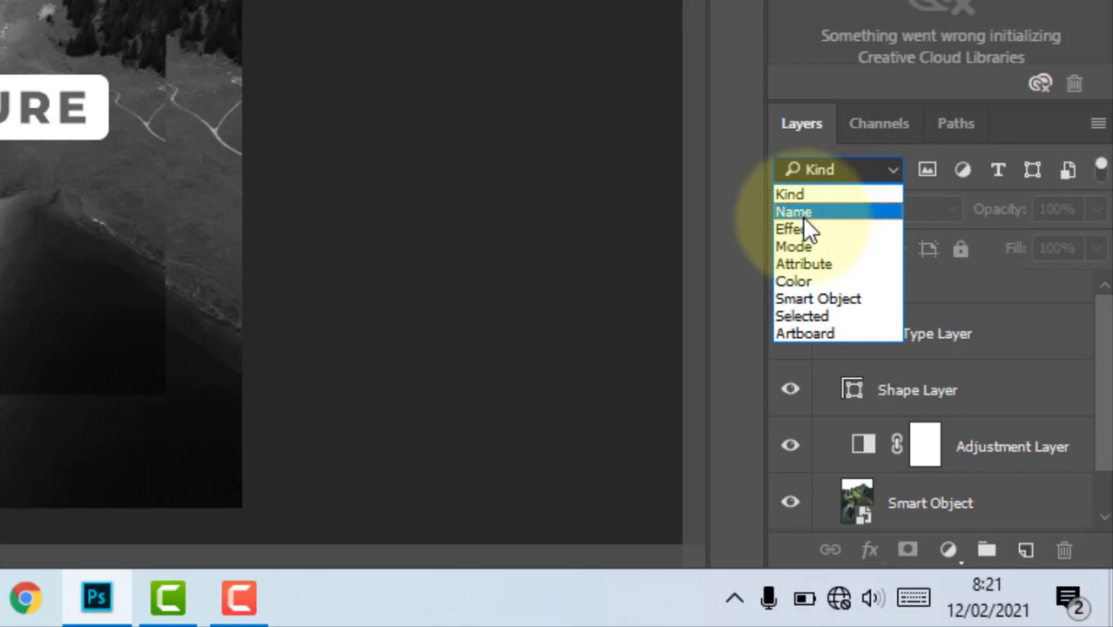
click(802, 215)
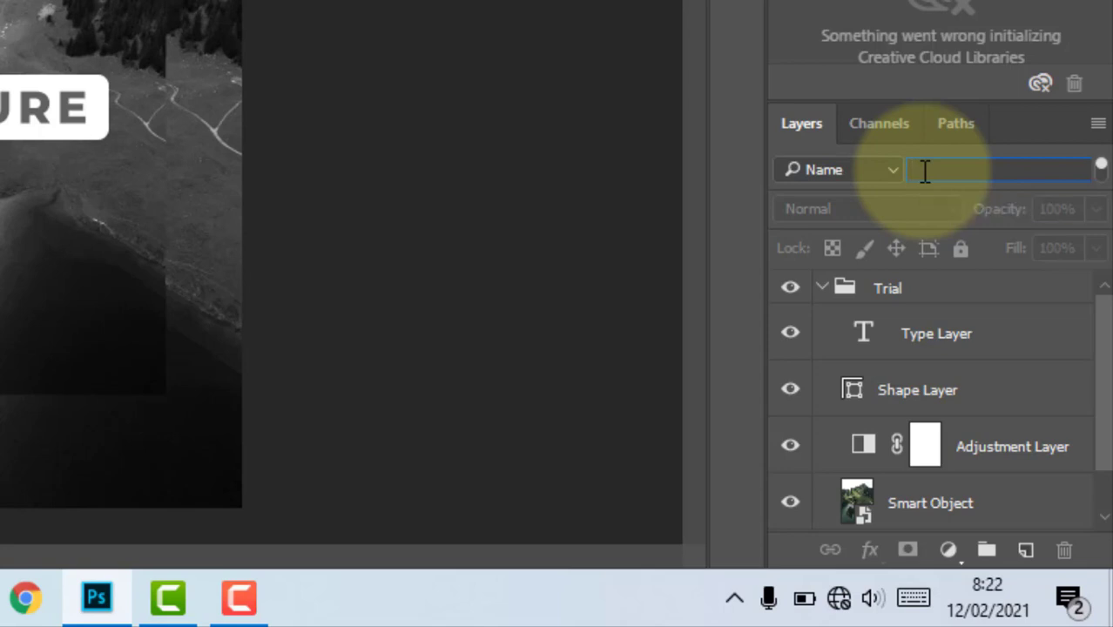
text(Type)
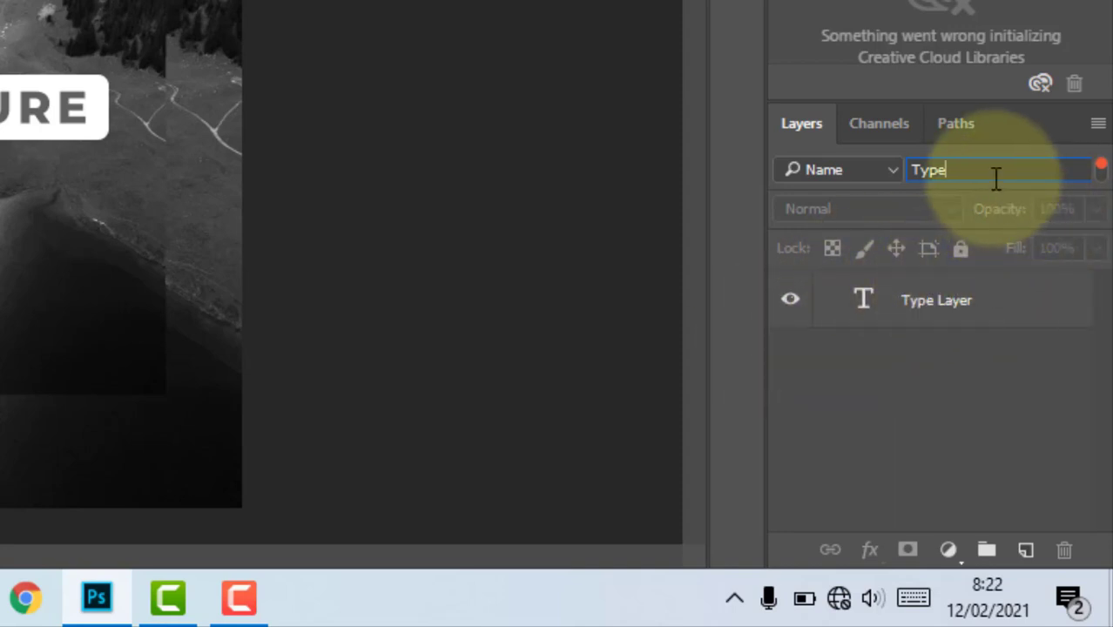
- Replace the name filter text with shape to find the matching layer
key(BackSpace)
key(BackSpace)
key(BackSpace)
key(BackSpace)
text(sha)
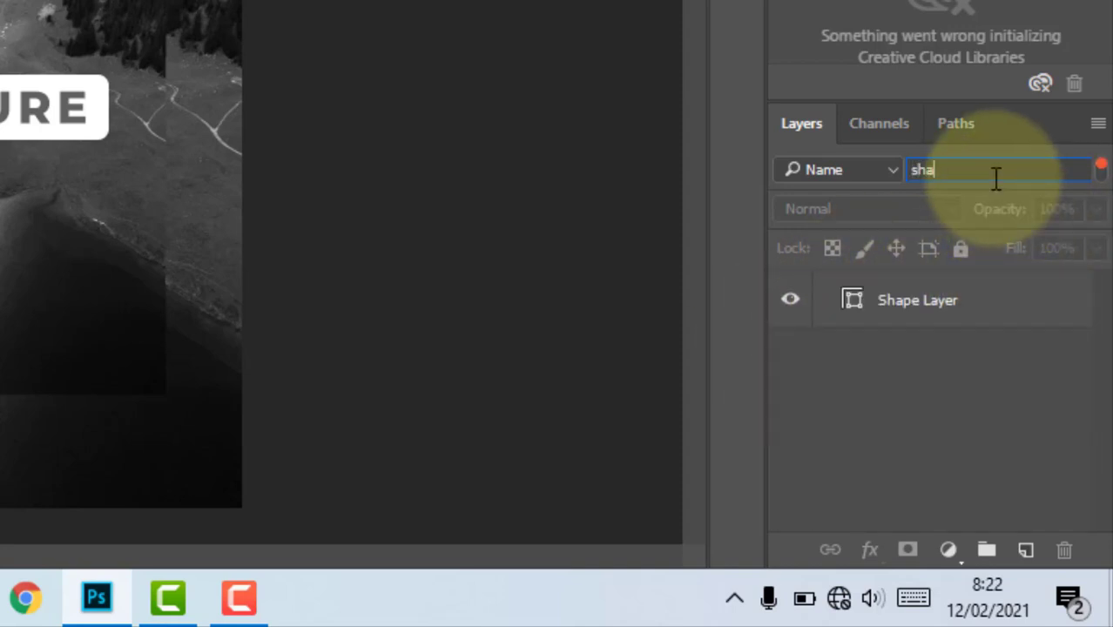
text(pe)
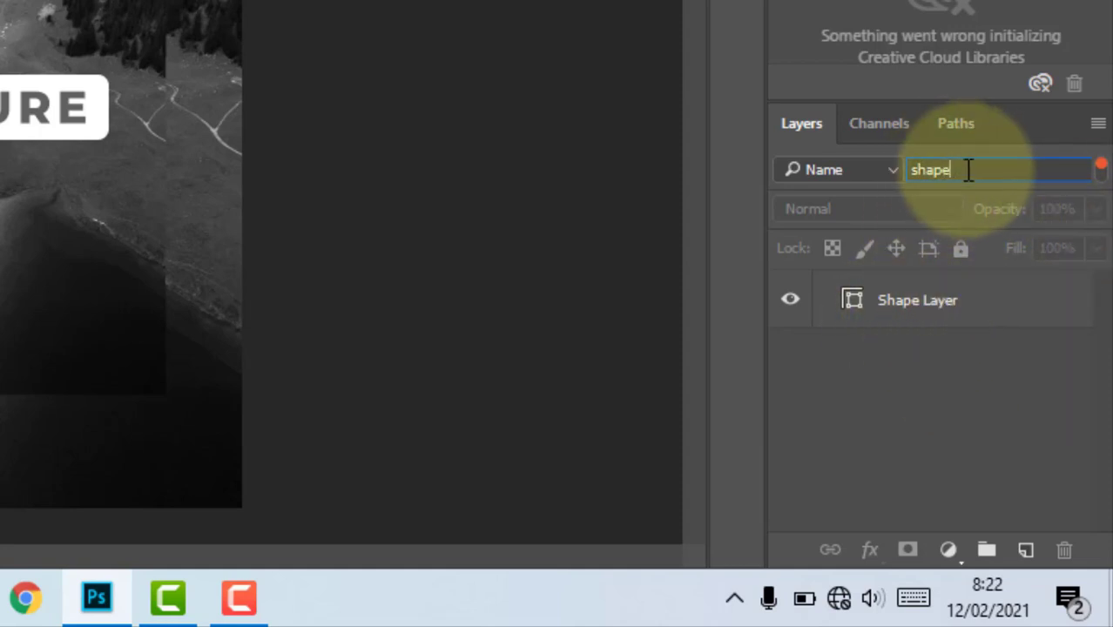
- Clear the name filter and set the layer filter criterion back to Kind
drag(969, 170, 877, 182)
key(BackSpace)
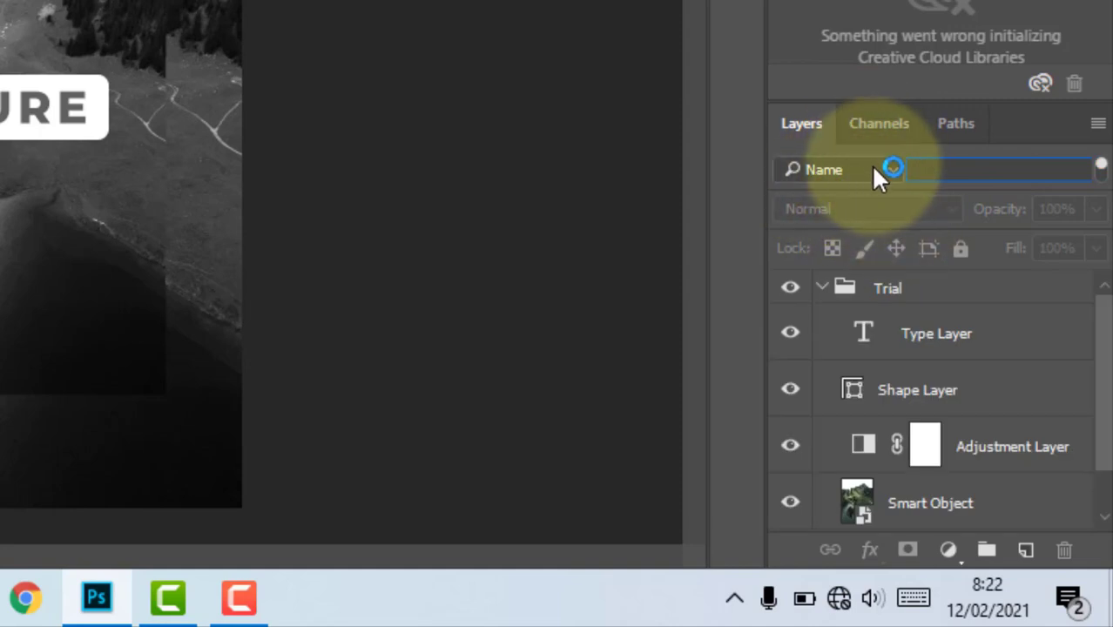
click(875, 171)
click(849, 194)
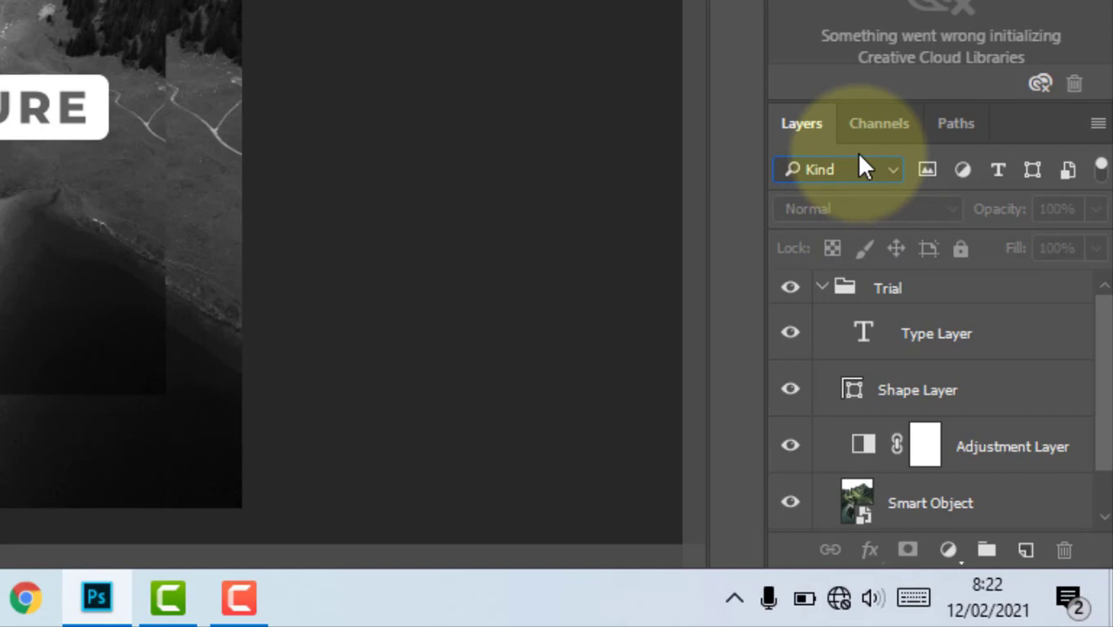
scroll(912, 390, down, 1)
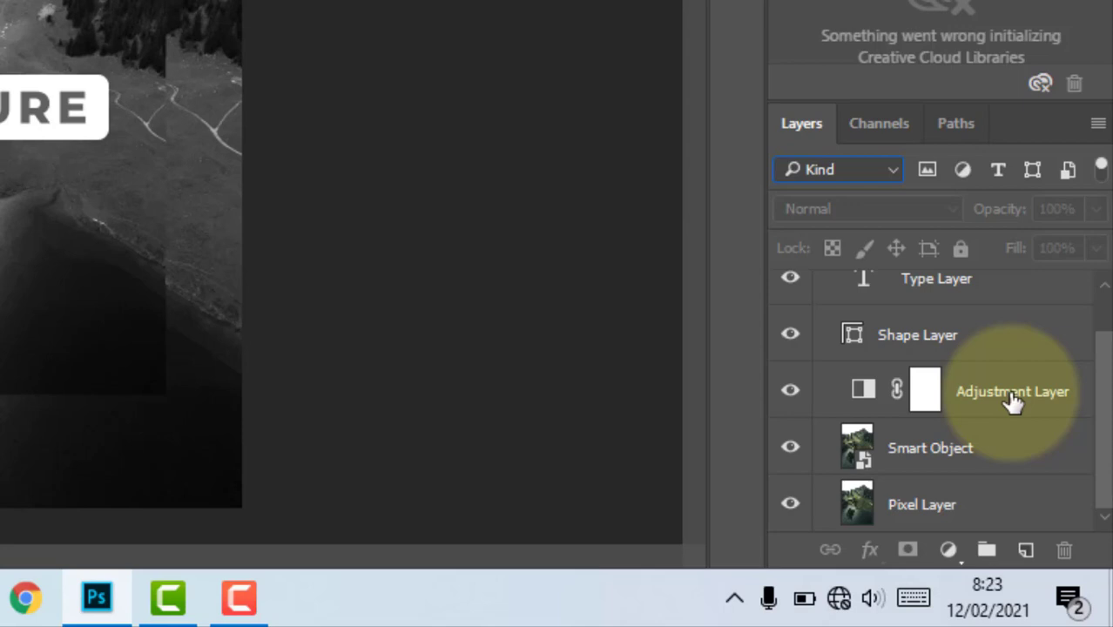
scroll(1030, 453, up, 2)
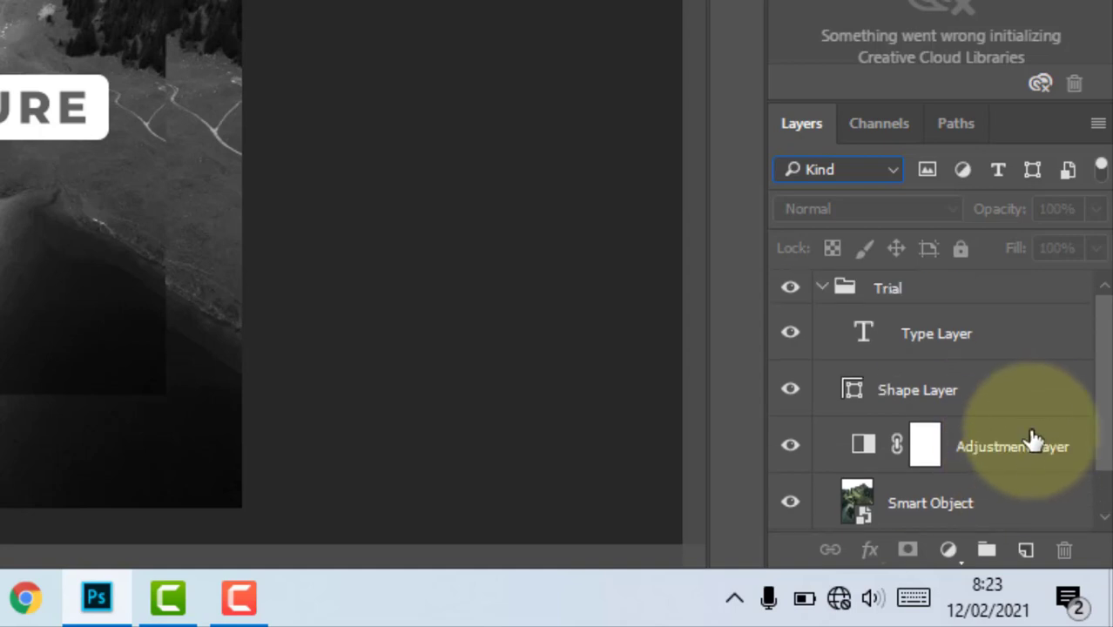
scroll(1033, 425, down, 1)
scroll(1034, 416, down, 1)
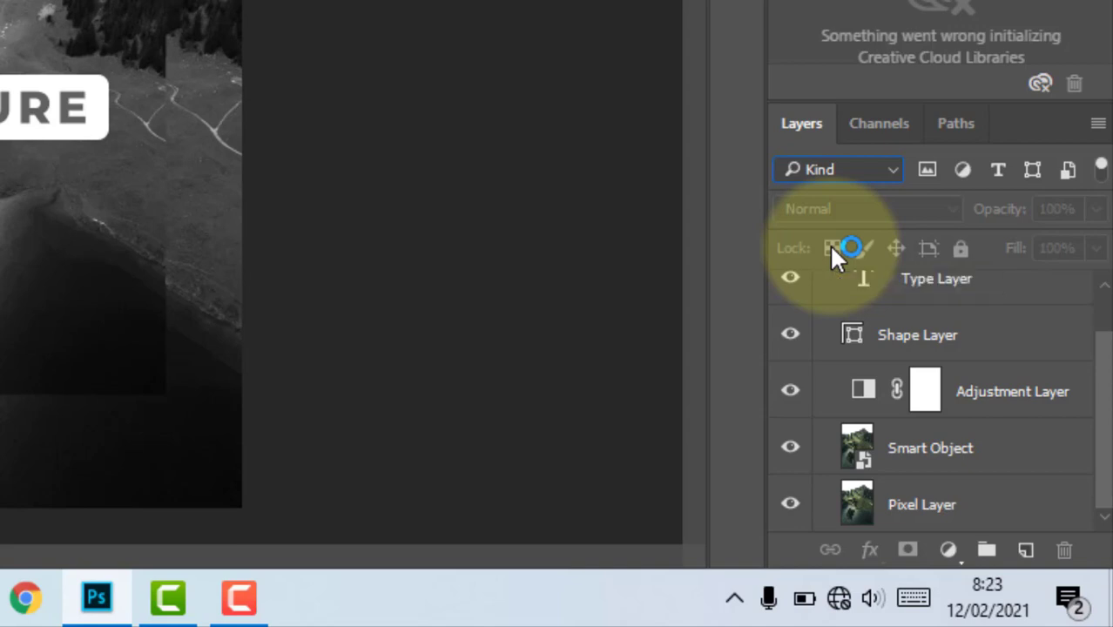
scroll(888, 366, up, 1)
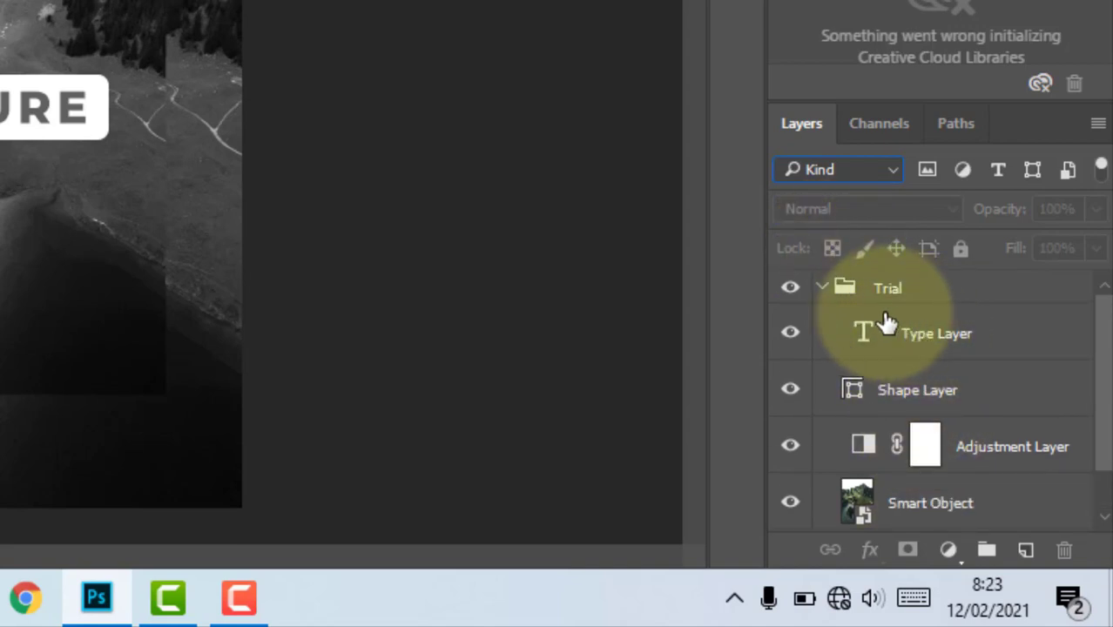
scroll(876, 366, down, 1)
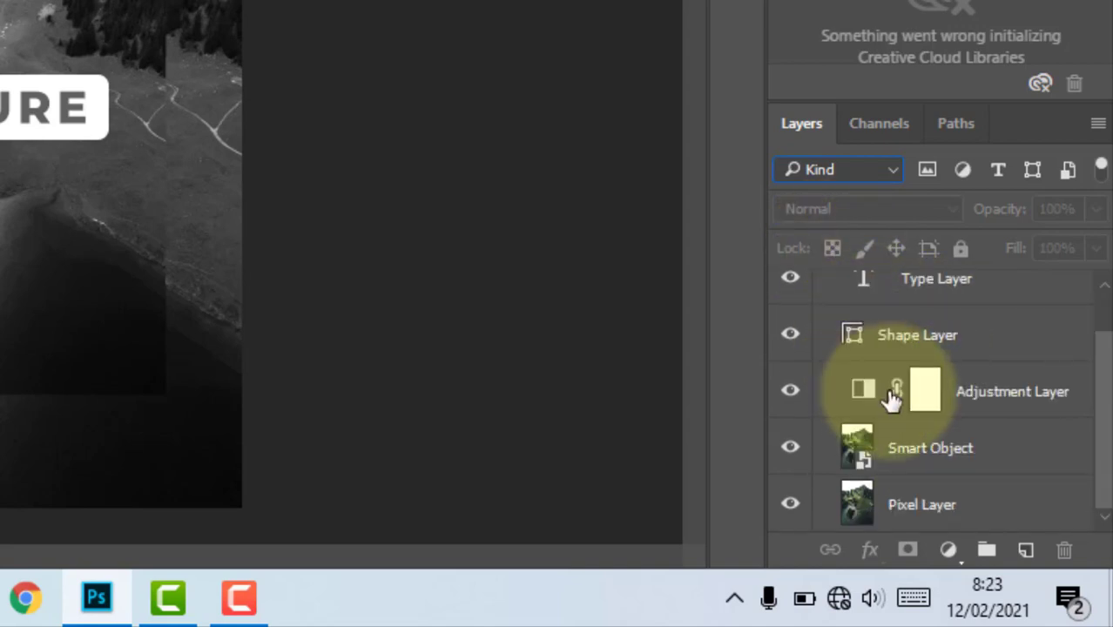
- Create a new empty layer above the Type Layer and lock its transparent pixels
click(1026, 551)
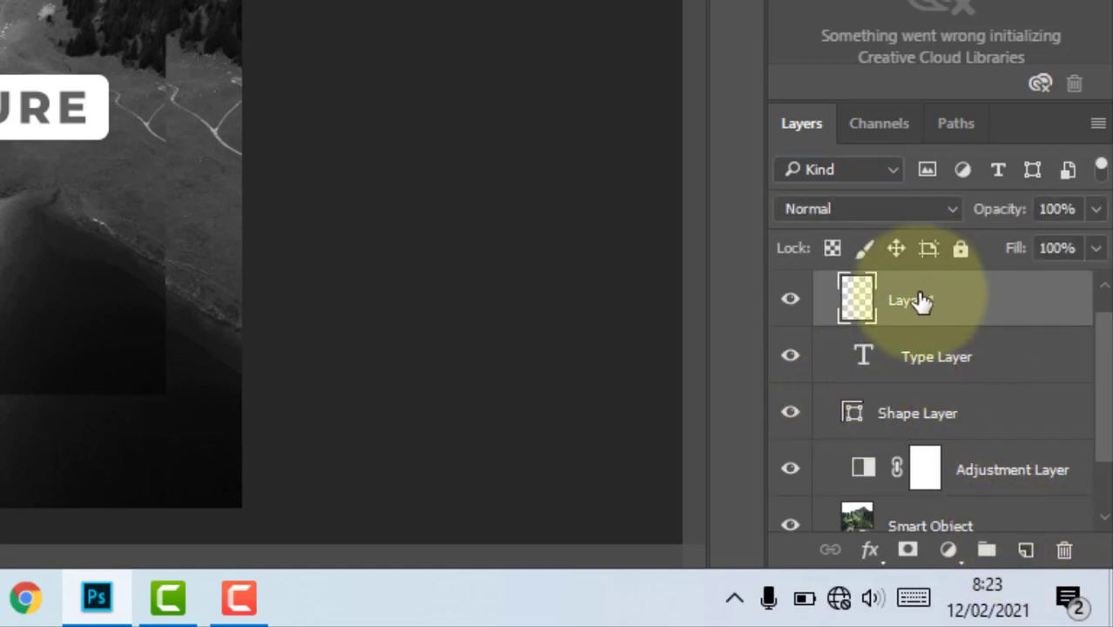
click(831, 248)
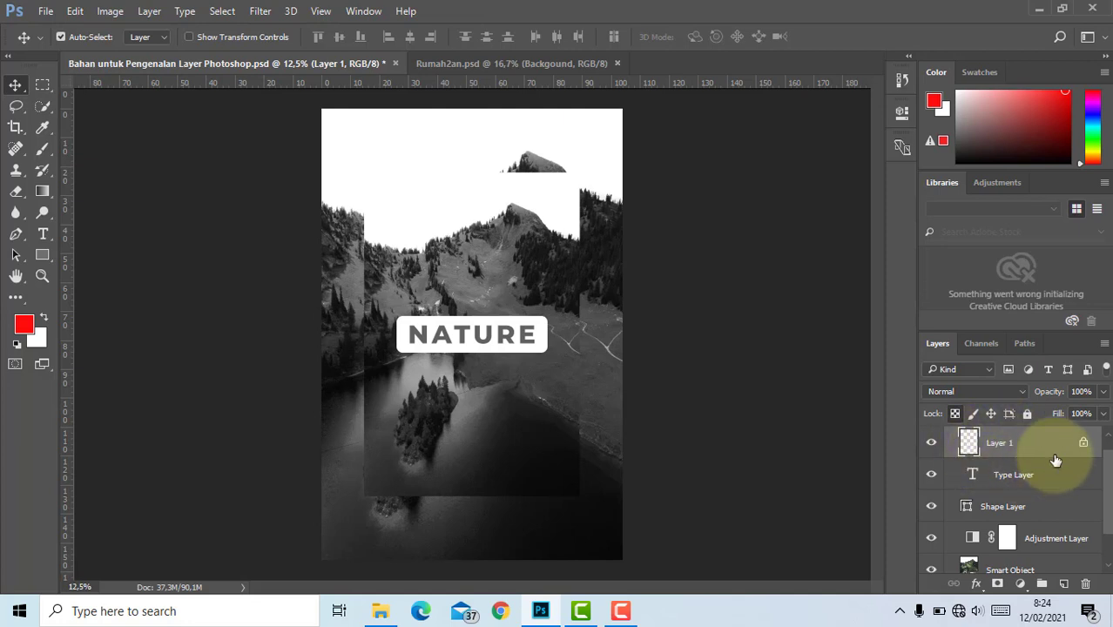
- Remove the lock from the new empty layer and delete that layer
click(1085, 442)
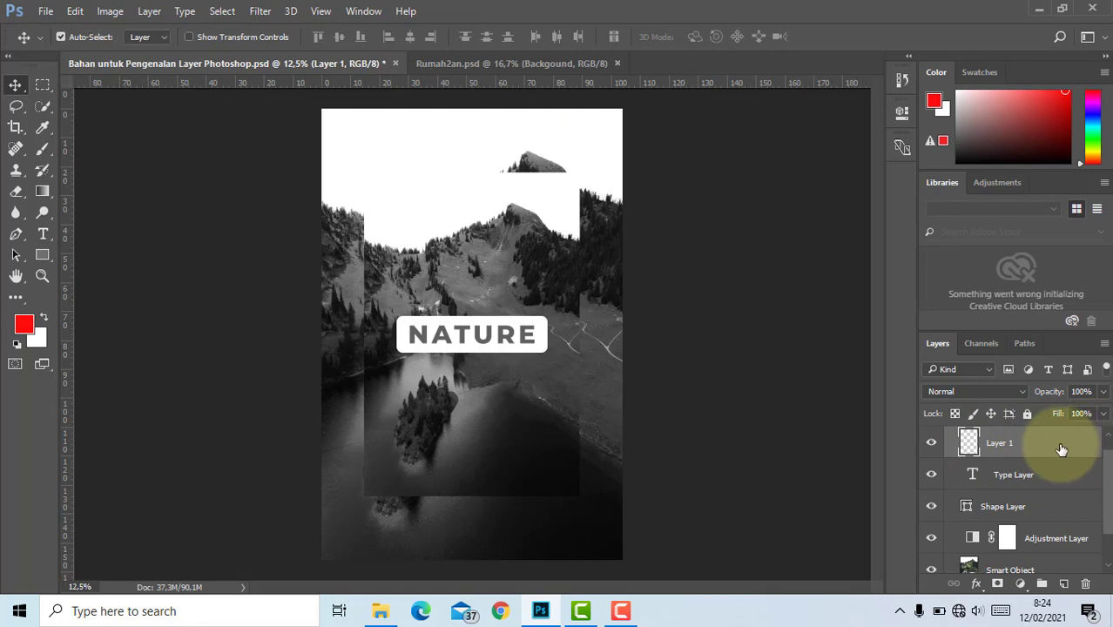
key(Delete)
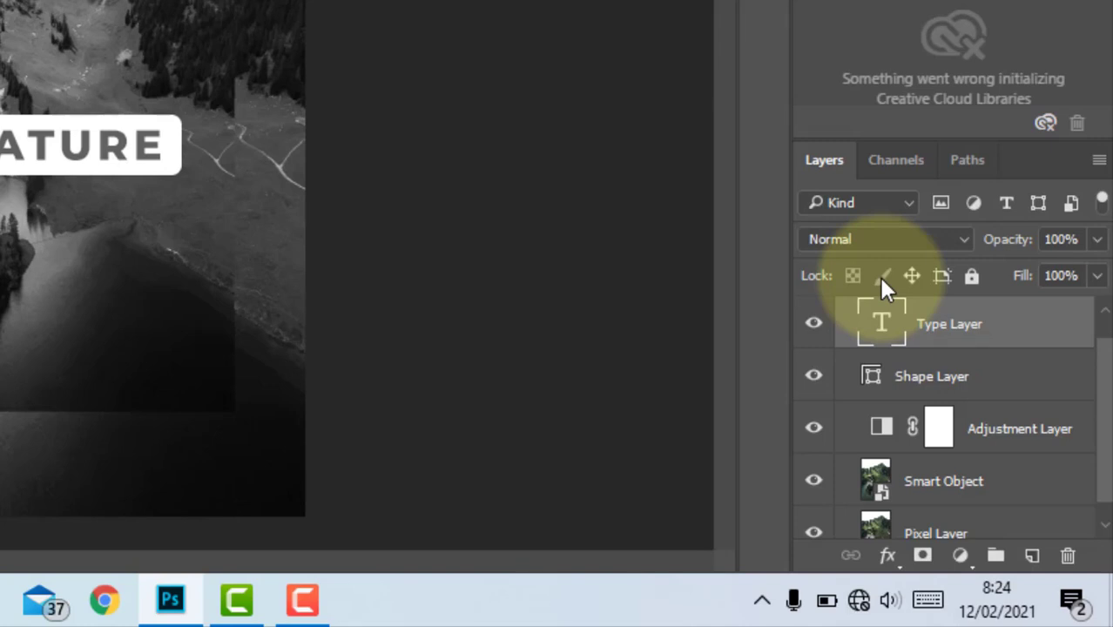
- Hide the Type Layer, Shape Layer, Adjustment Layer and Smart Object, leaving only the Pixel Layer shown
click(815, 327)
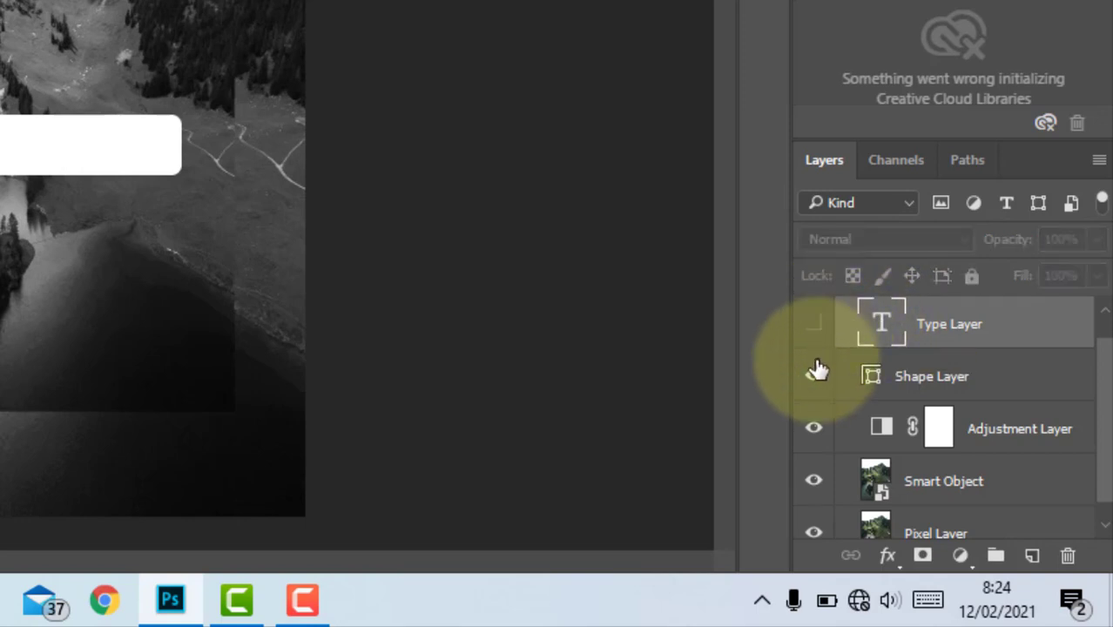
click(816, 373)
click(814, 428)
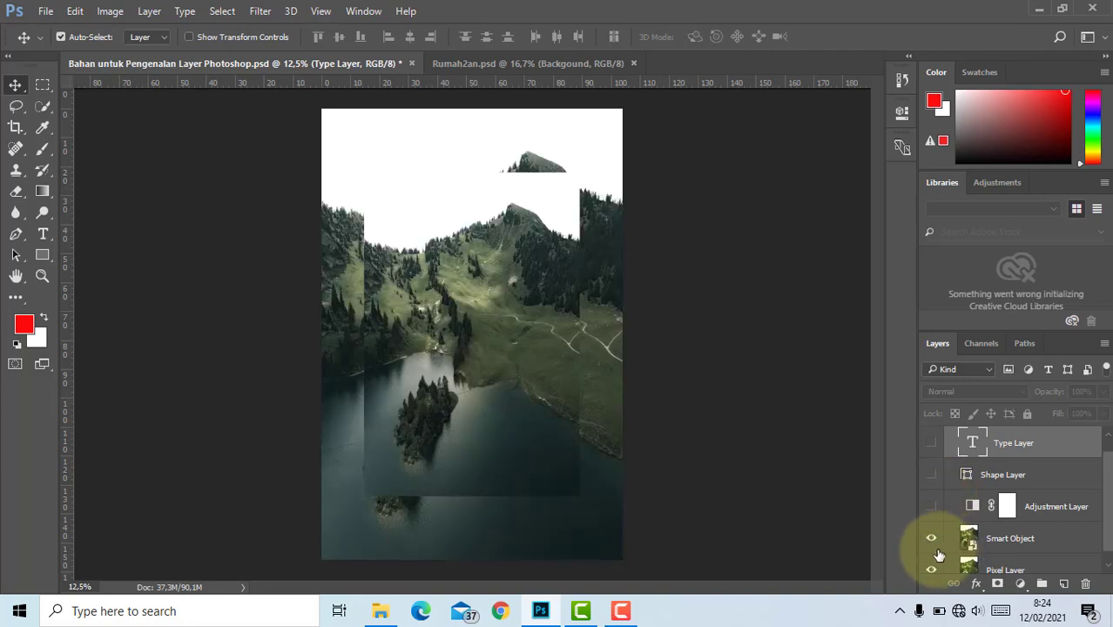
click(815, 481)
scroll(932, 547, down, 1)
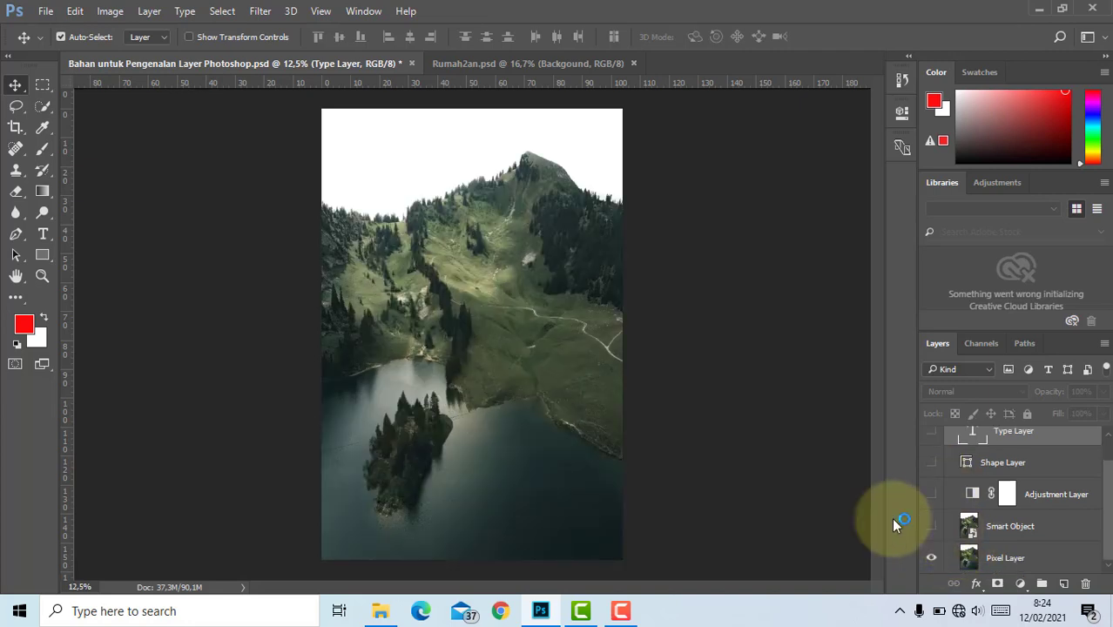
- Lock the image pixels of the Pixel Layer, and test moving its photo on the canvas, undoing the move
click(981, 562)
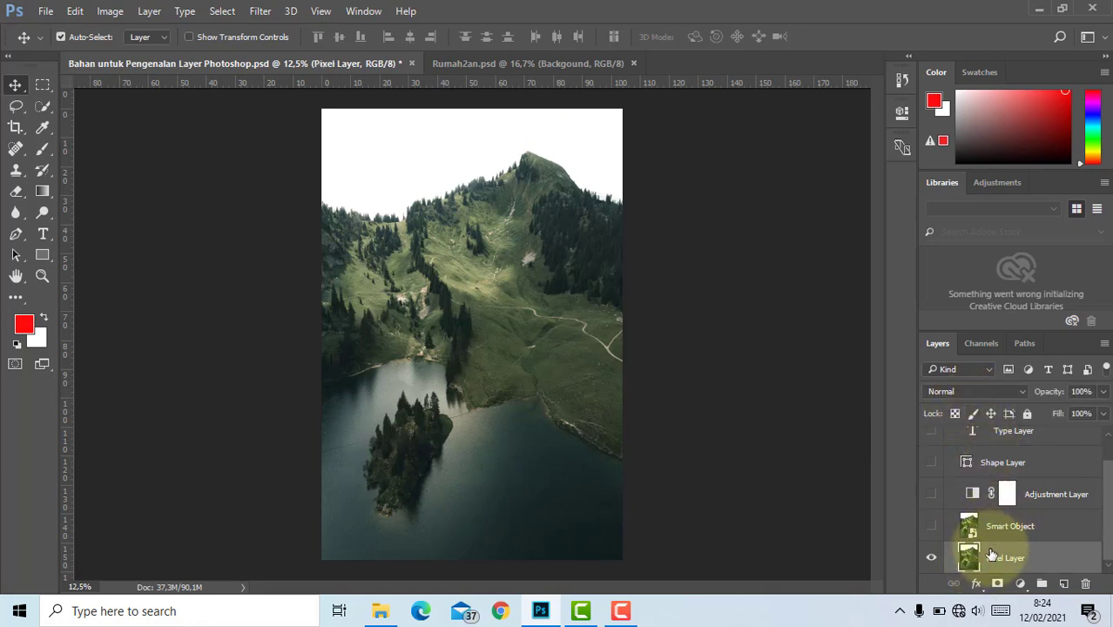
click(973, 415)
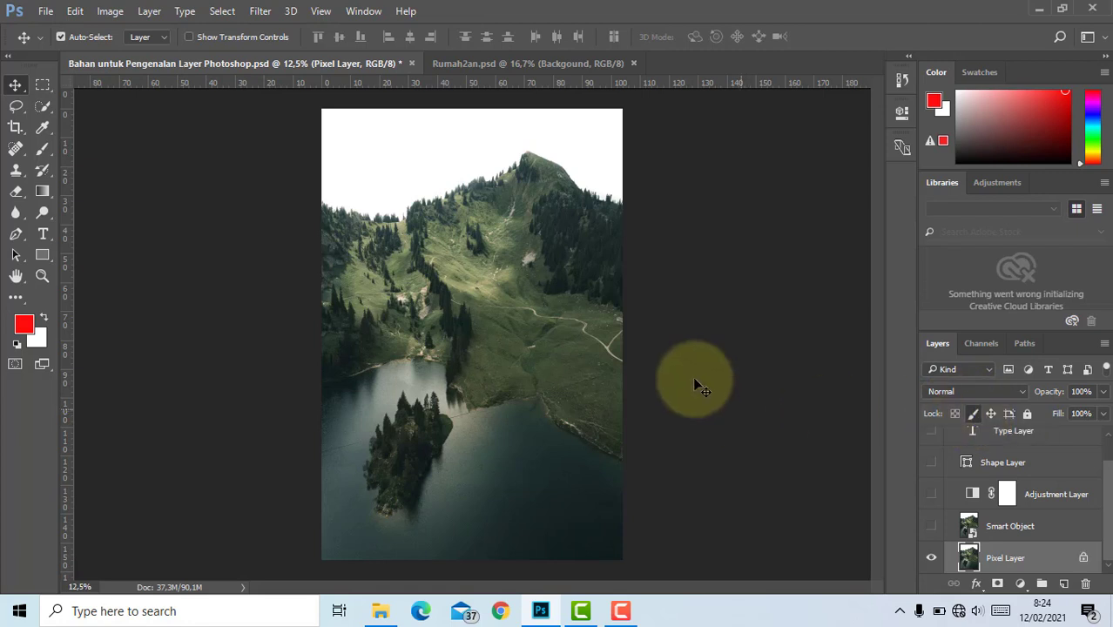
drag(525, 273, 510, 309)
key(ctrl+z)
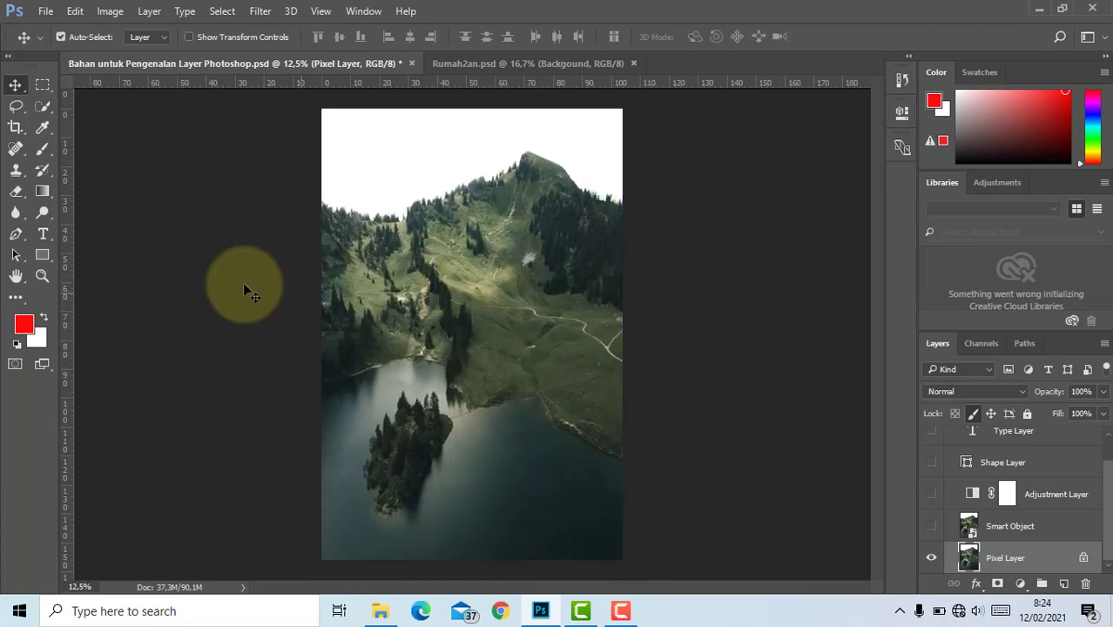
- Try to paint on the locked Pixel Layer with the Brush tool and dismiss the resulting message
click(40, 151)
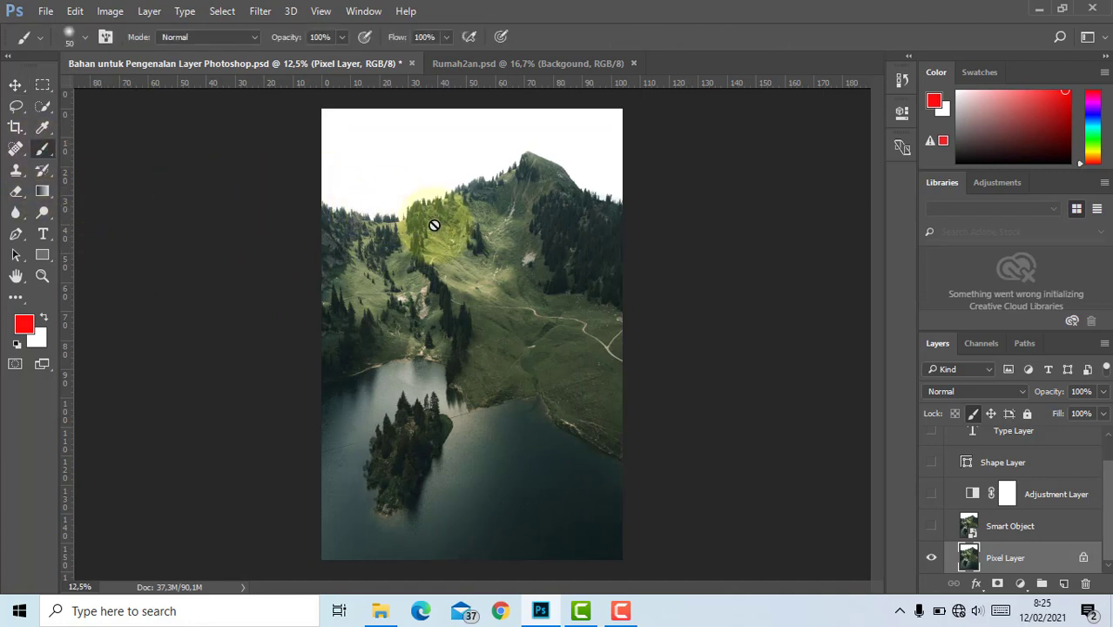
click(477, 228)
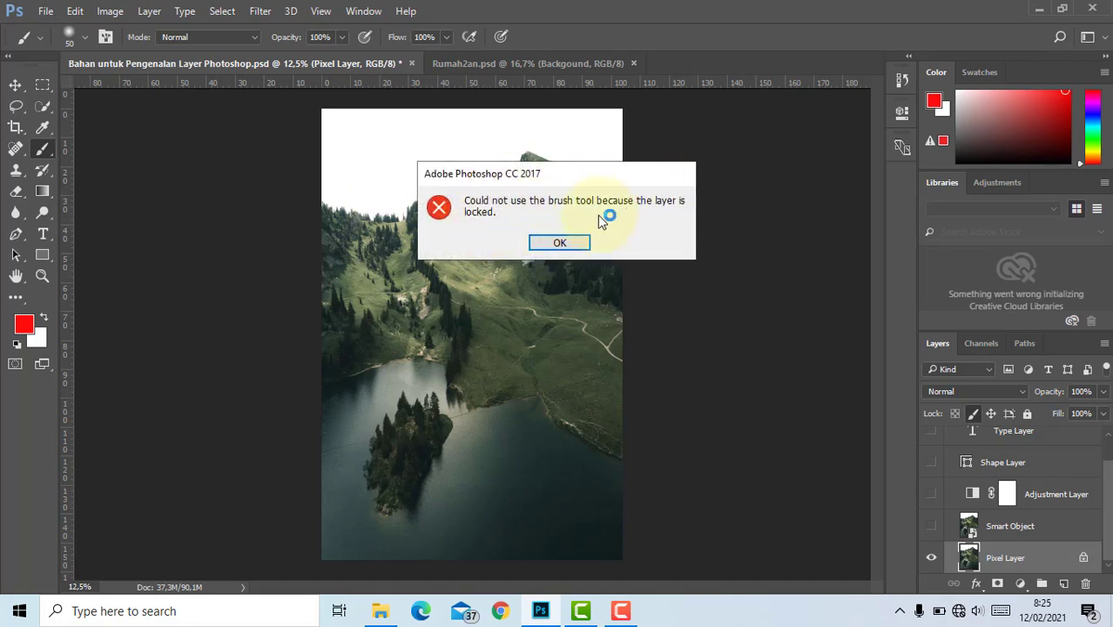
click(552, 245)
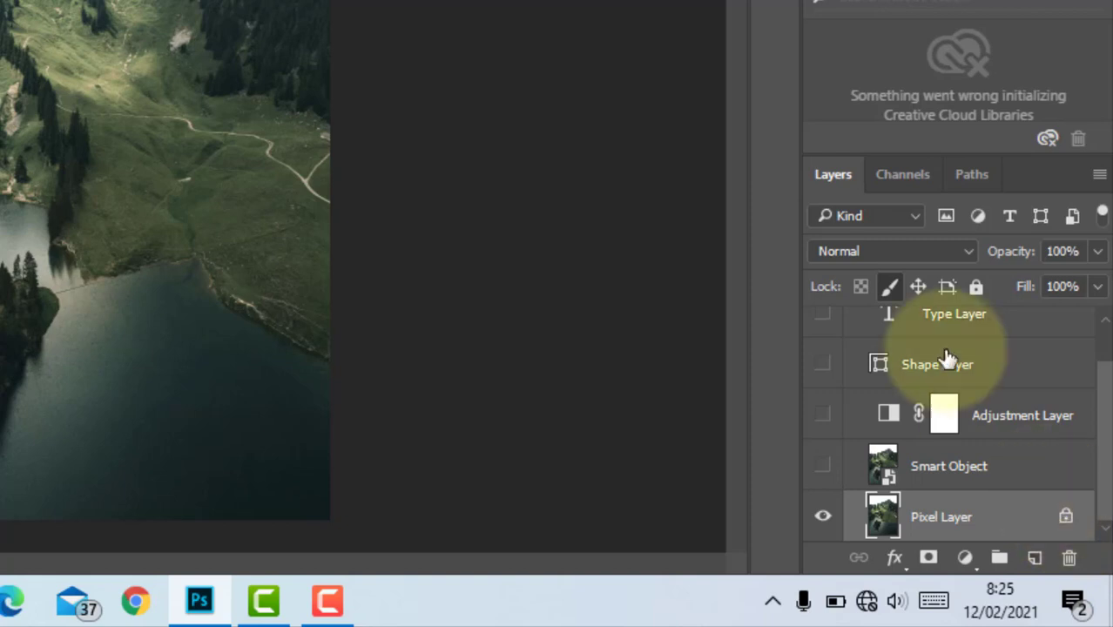
- Remove the image pixels lock from the Pixel Layer
click(915, 286)
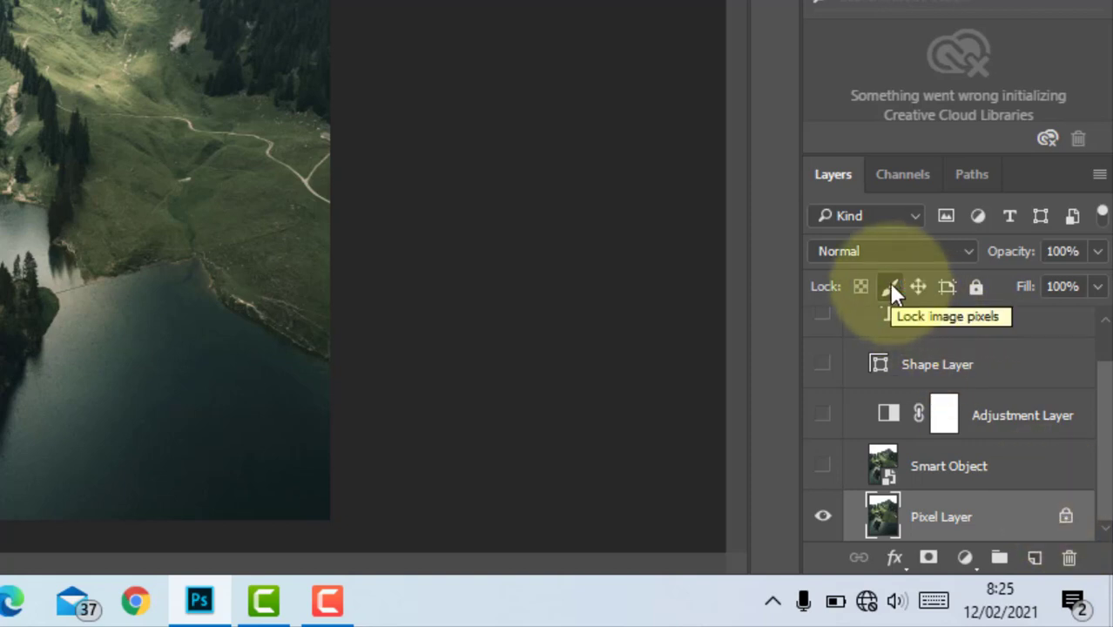
click(889, 286)
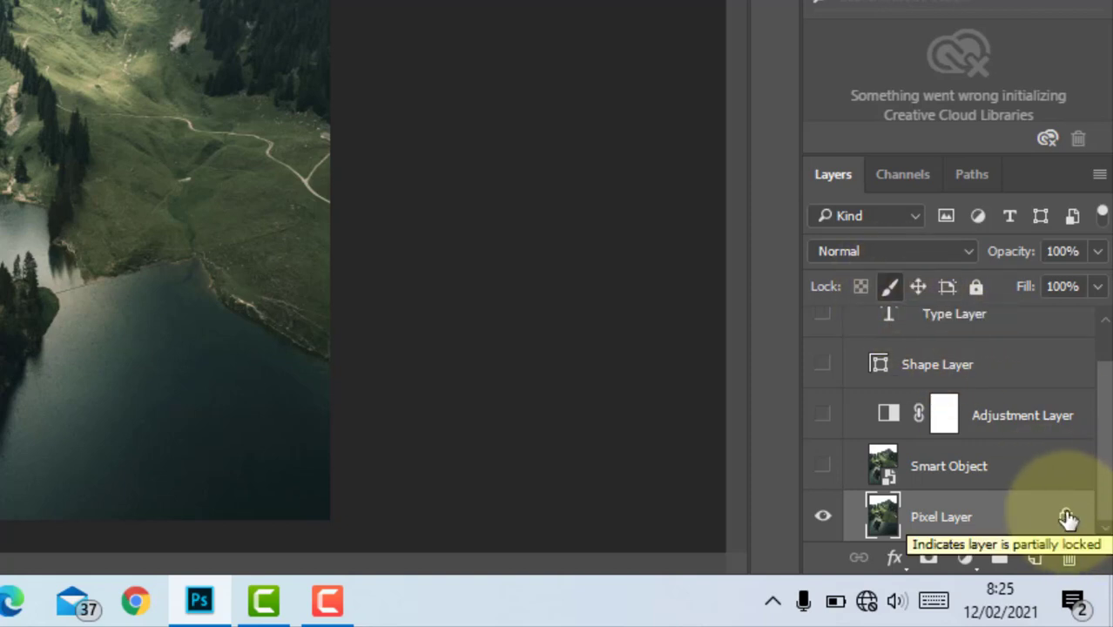
click(1068, 519)
click(858, 219)
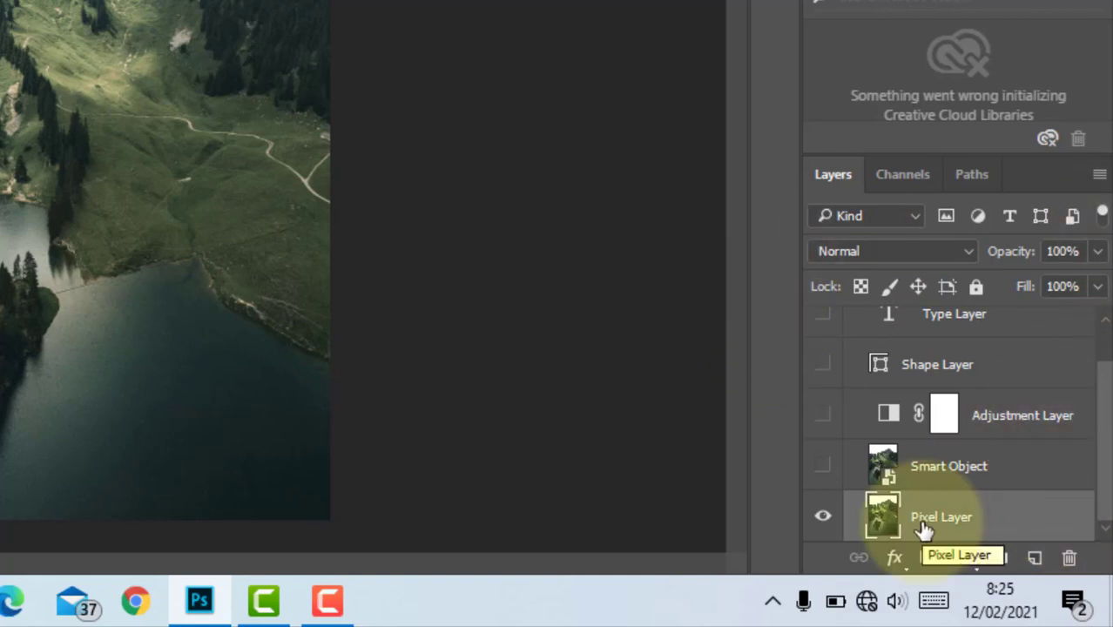
- Lock the position of the Pixel Layer and try to move its photo on the canvas with the Move tool
click(916, 288)
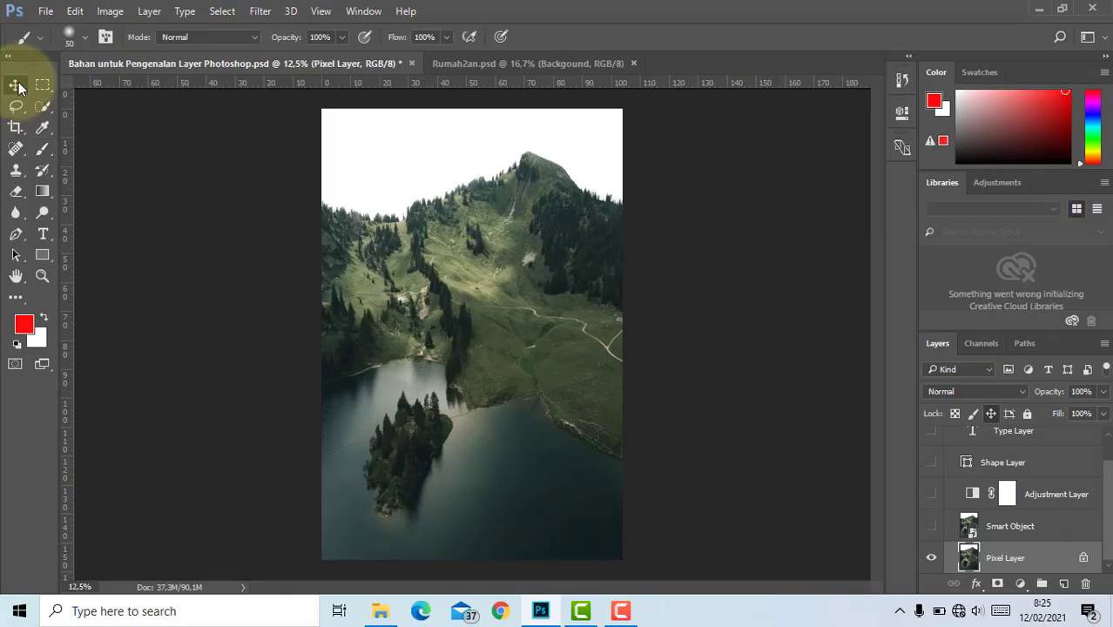
click(16, 84)
mouse_move(441, 252)
mouse_down()
mouse_move(458, 261)
mouse_move(269, 337)
mouse_move(485, 285)
mouse_move(480, 303)
mouse_move(391, 279)
mouse_up()
- Test painting red strokes on the position-locked Pixel Layer with the Brush tool, undoing them, and remove the position lock
click(43, 148)
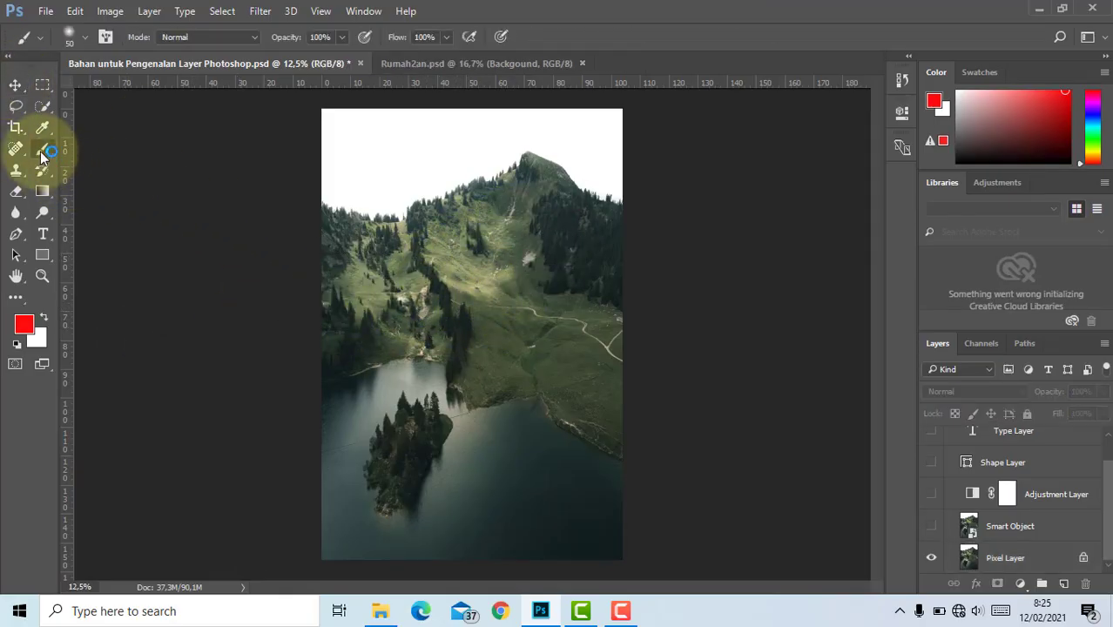
click(977, 558)
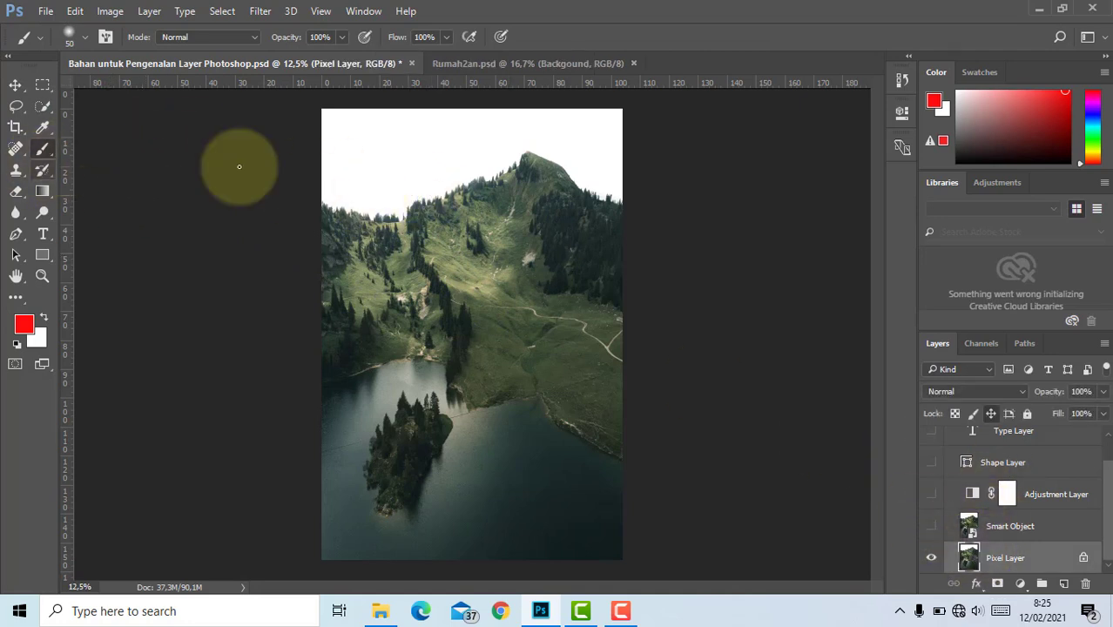
mouse_move(510, 224)
mouse_down()
mouse_move(447, 142)
mouse_move(514, 269)
mouse_move(438, 369)
mouse_move(501, 353)
mouse_move(453, 227)
mouse_up()
drag(523, 245, 503, 263)
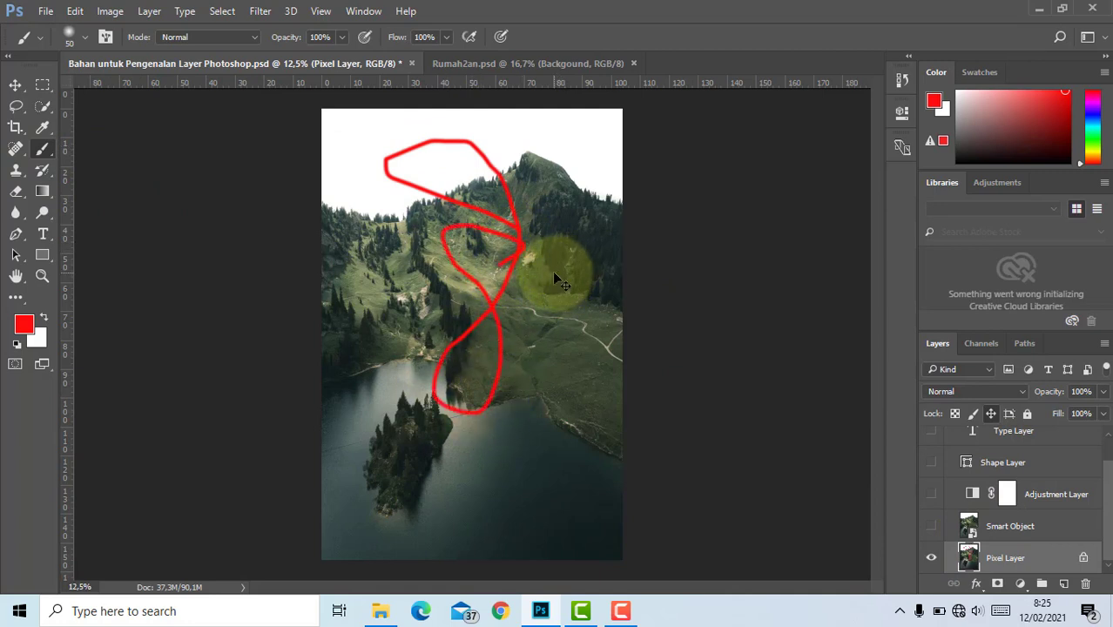
key(ctrl+z)
key(ctrl+z)
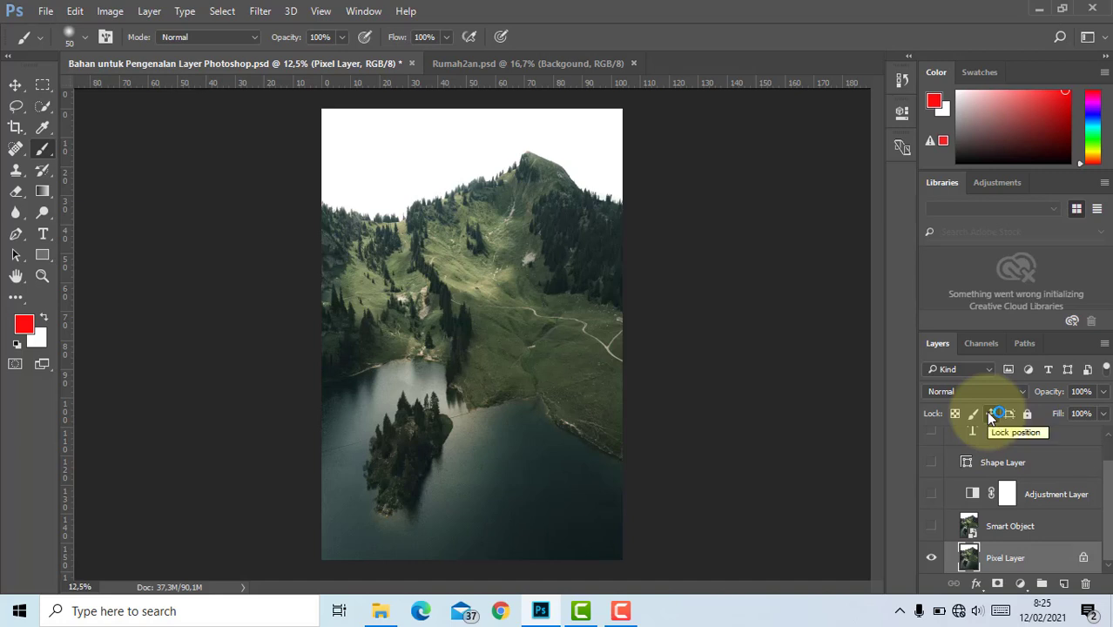
click(1082, 558)
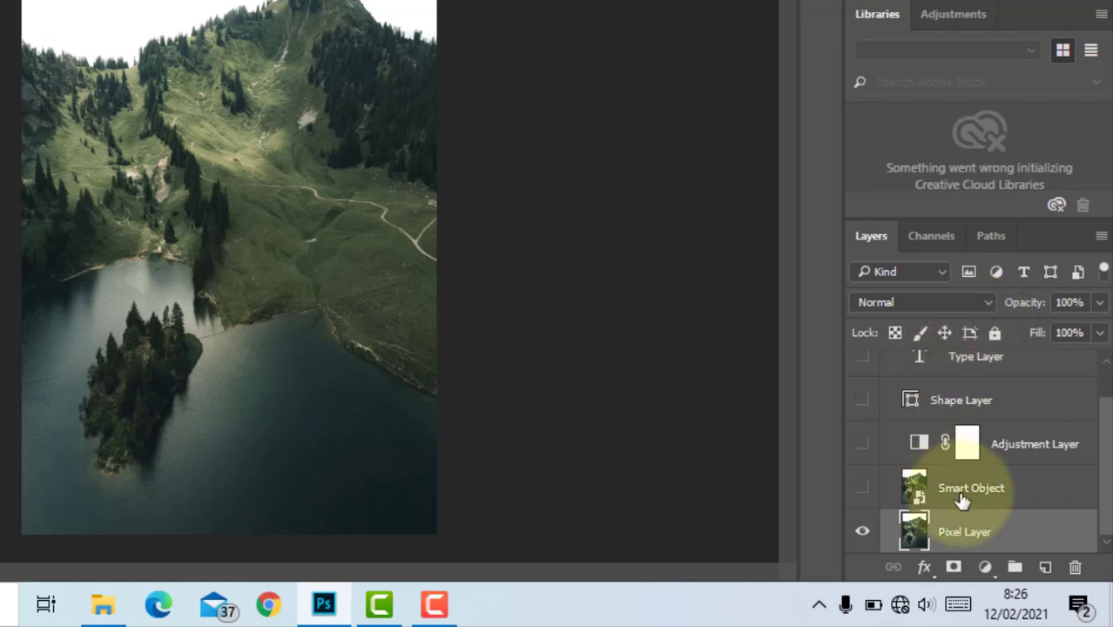
- Select everything from the Trial group to the Pixel Layer and create a 2949 x 4423 px artboard named Artboard 1 from it
scroll(959, 533, up, 1)
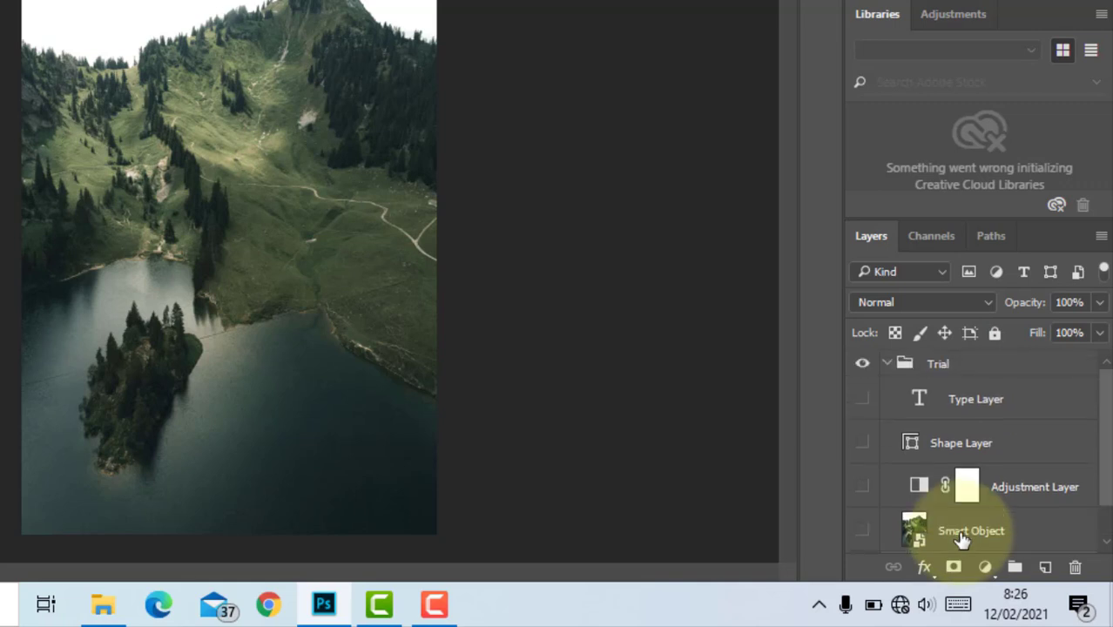
scroll(970, 522, down, 1)
scroll(970, 523, up, 1)
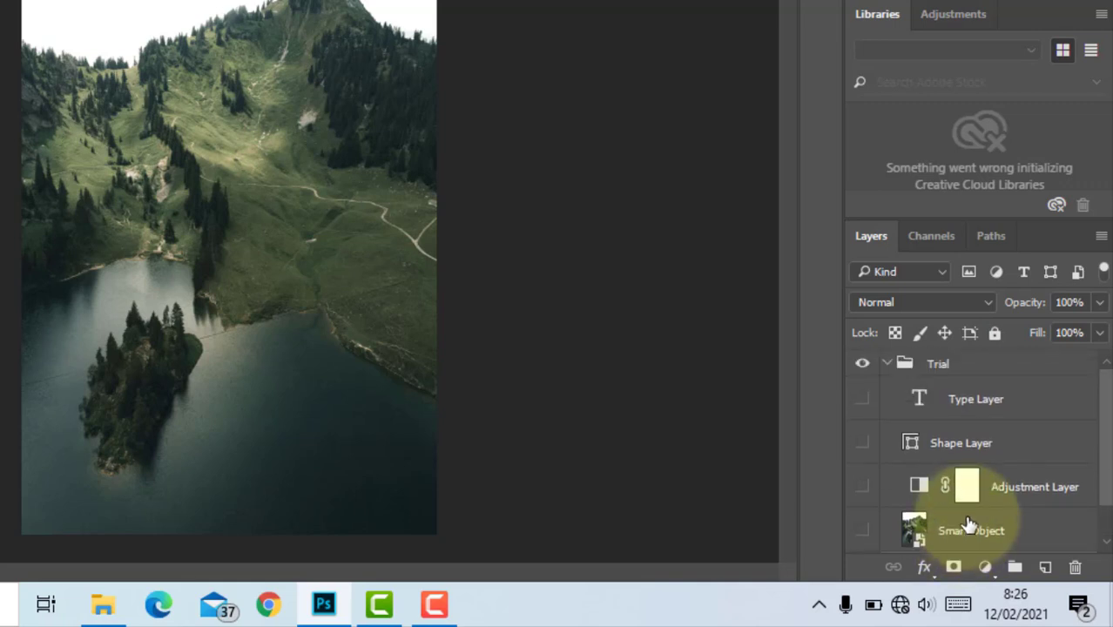
click(980, 367)
scroll(967, 392, down, 1)
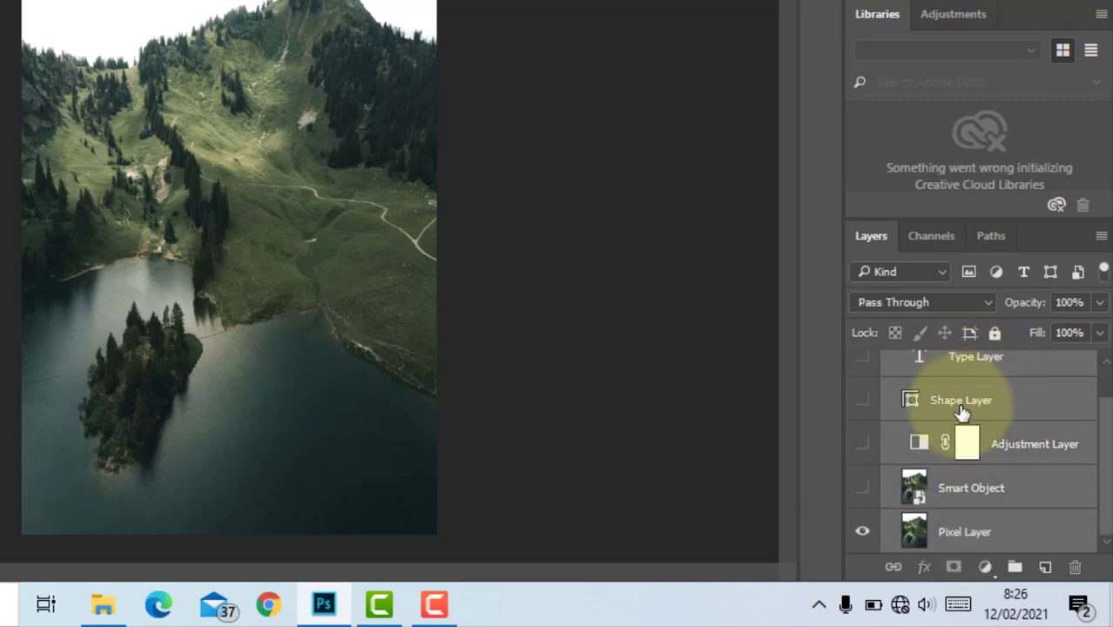
scroll(1002, 453, up, 1)
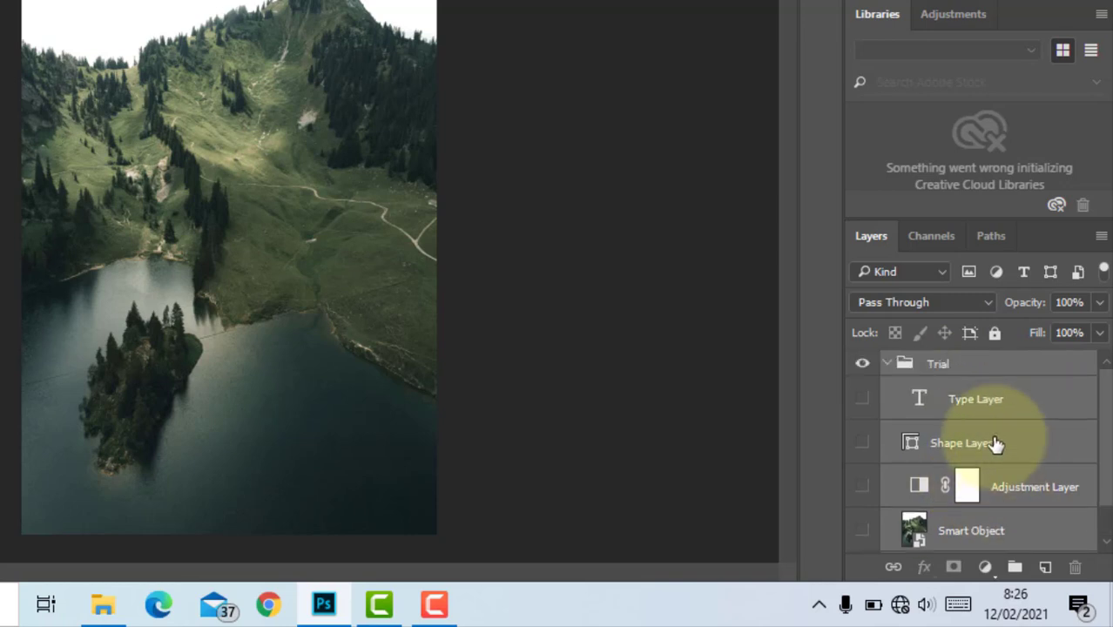
right_click(995, 444)
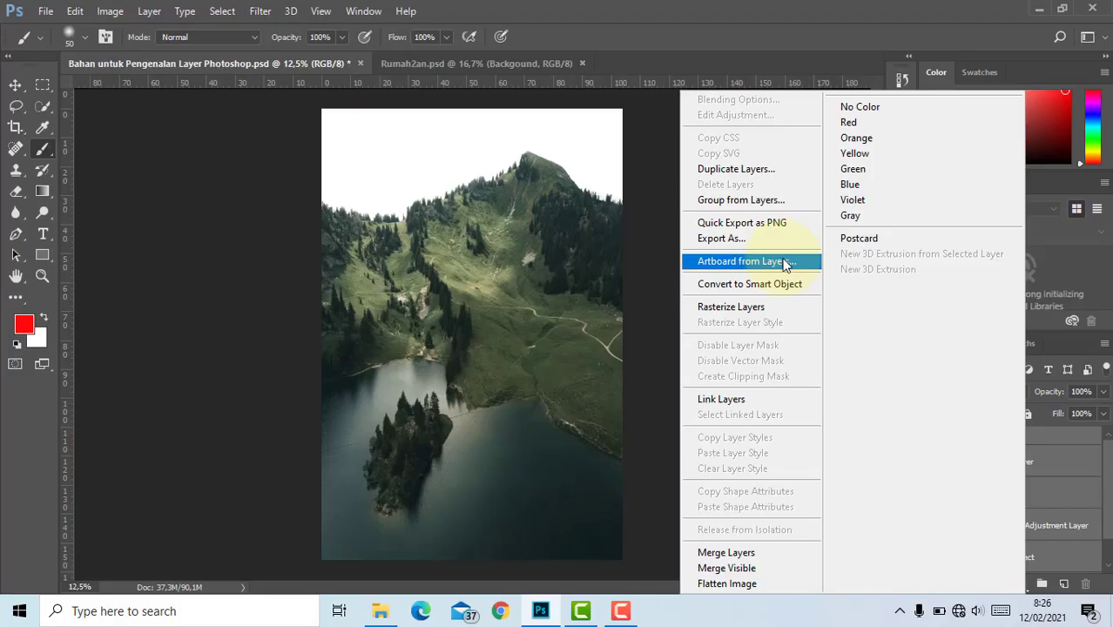
click(601, 122)
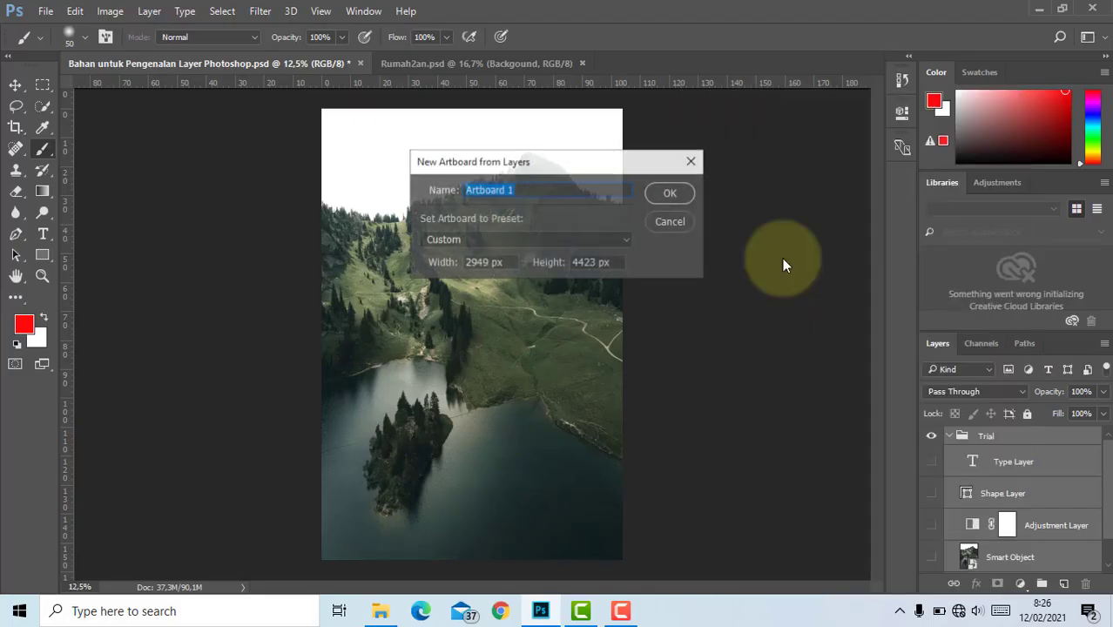
click(666, 195)
click(545, 188)
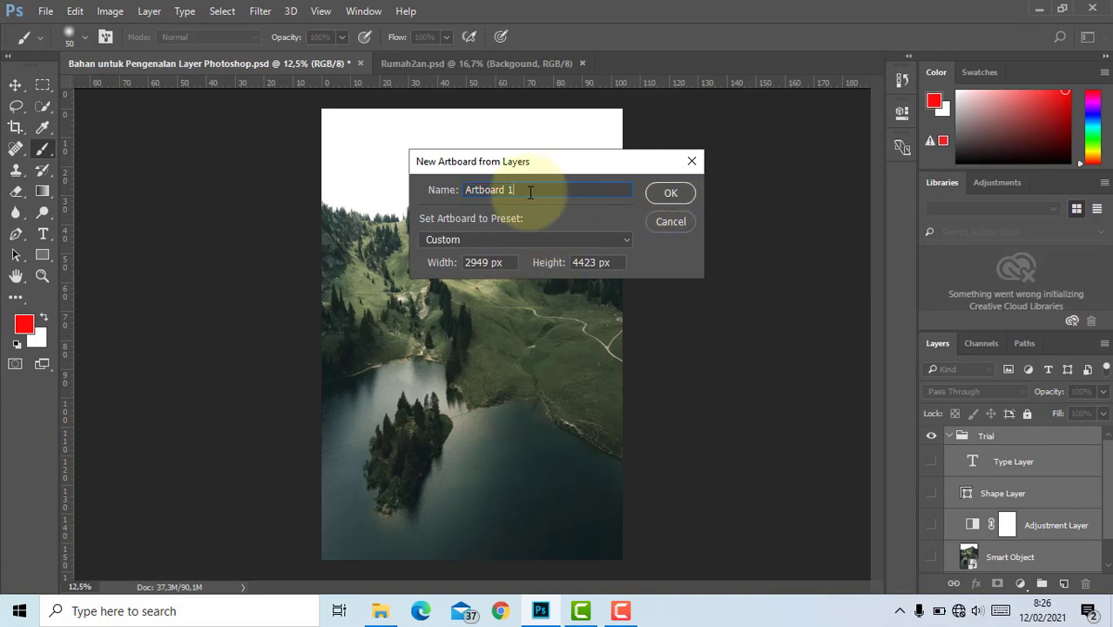
click(684, 200)
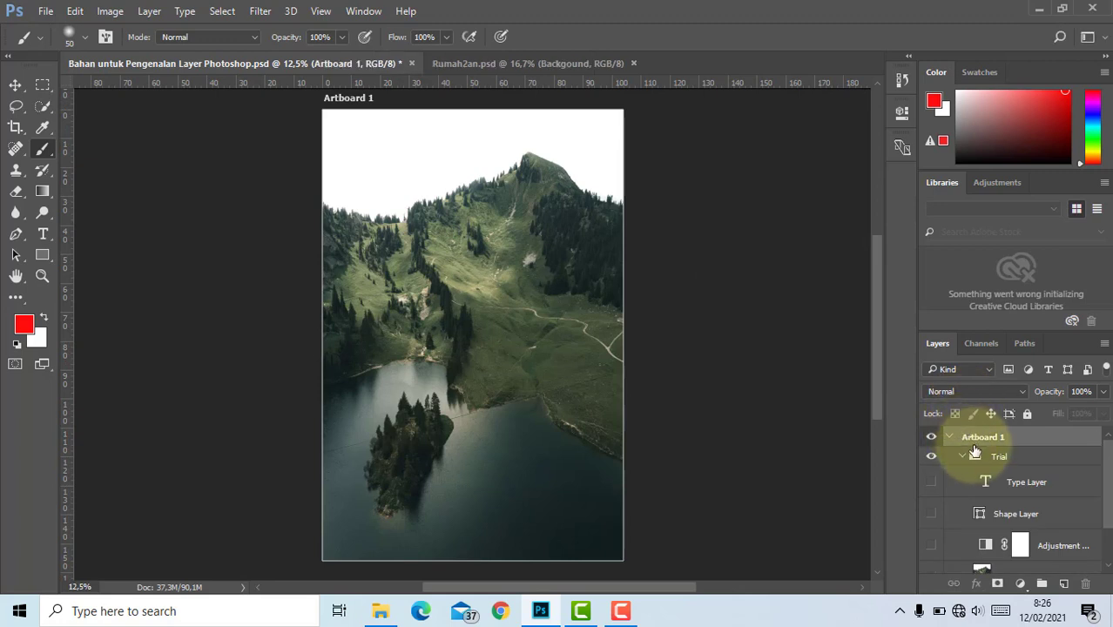
- Collapse the Trial group and add a blank artboard directly left of Artboard 1 with the Artboard tool
scroll(975, 451, down, 1)
scroll(975, 451, up, 1)
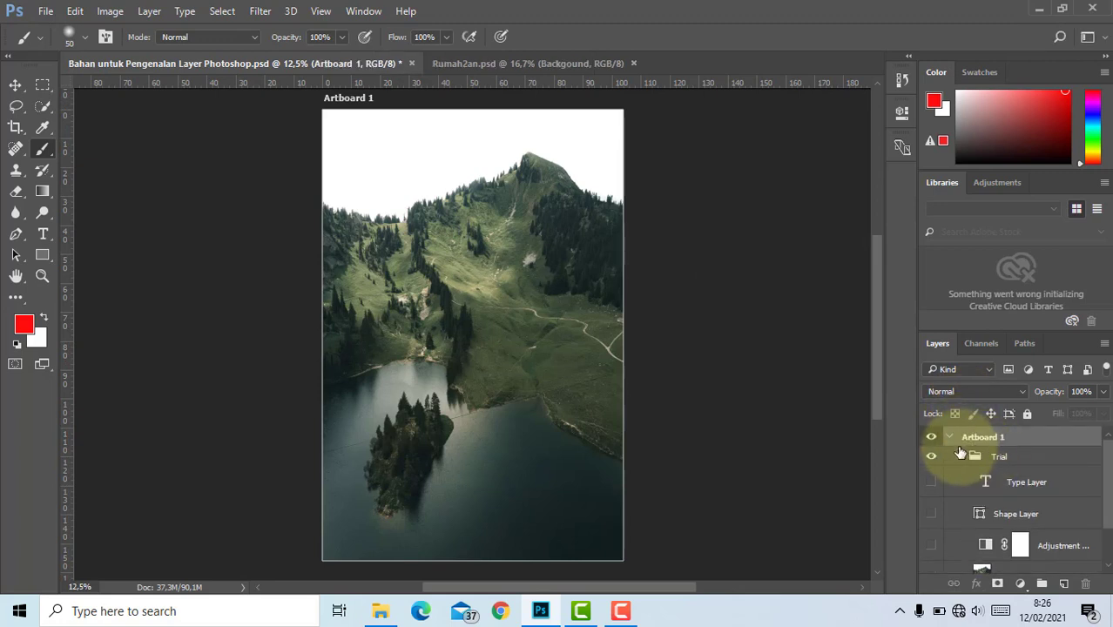
click(961, 457)
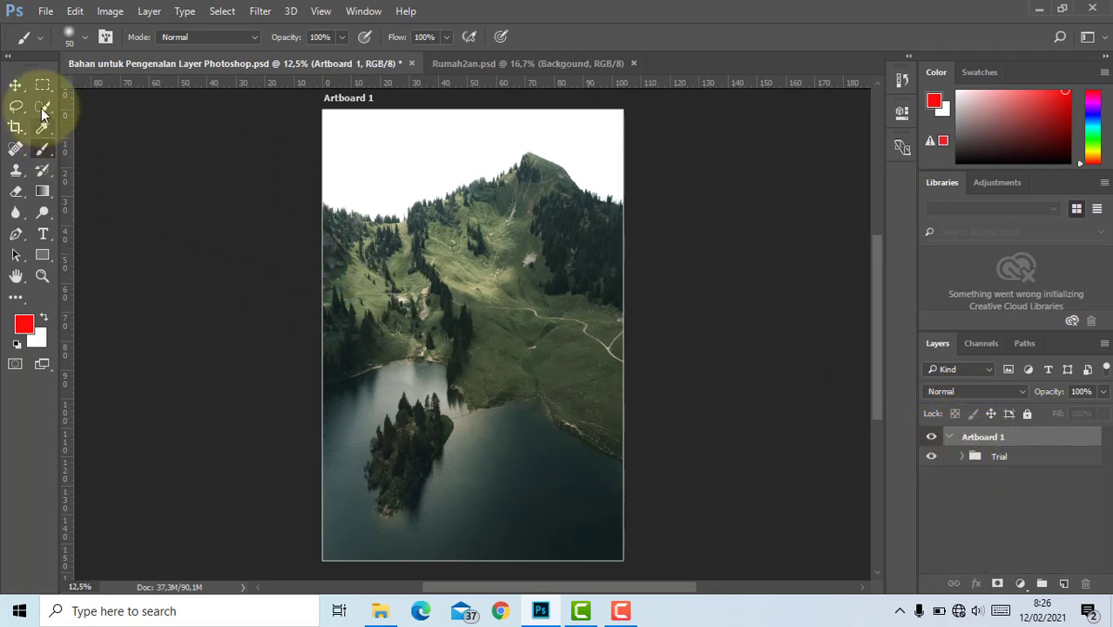
click(16, 85)
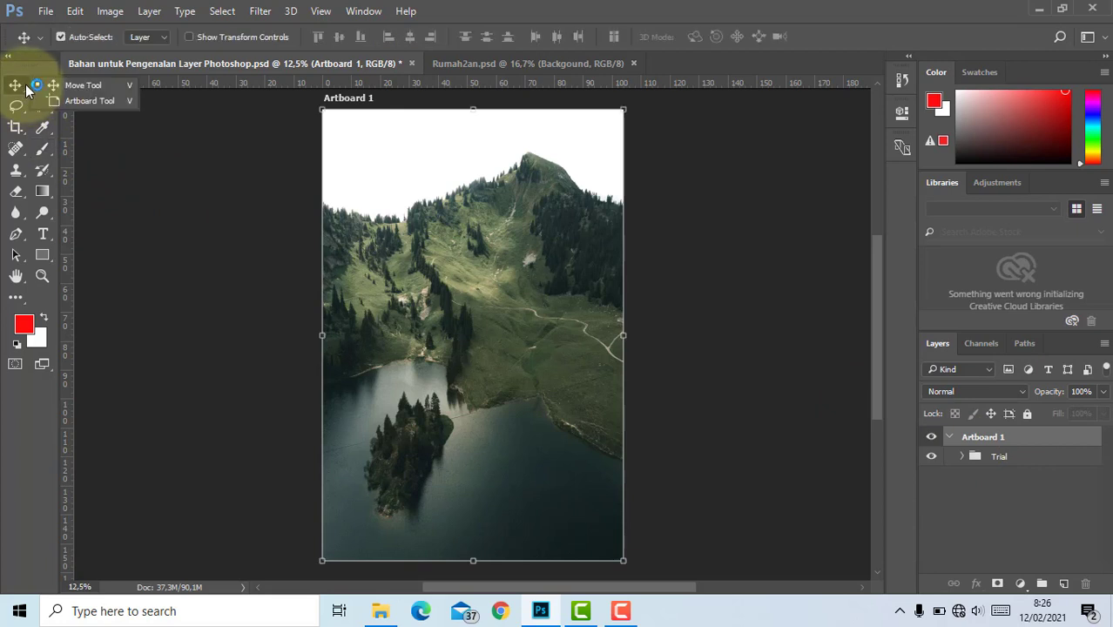
click(52, 102)
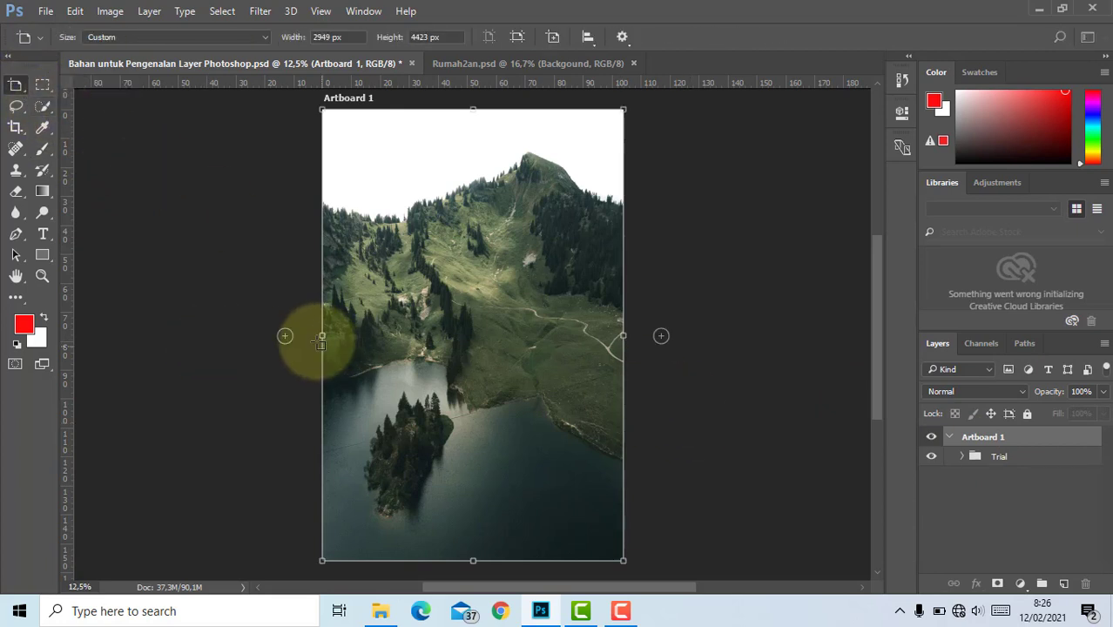
click(285, 336)
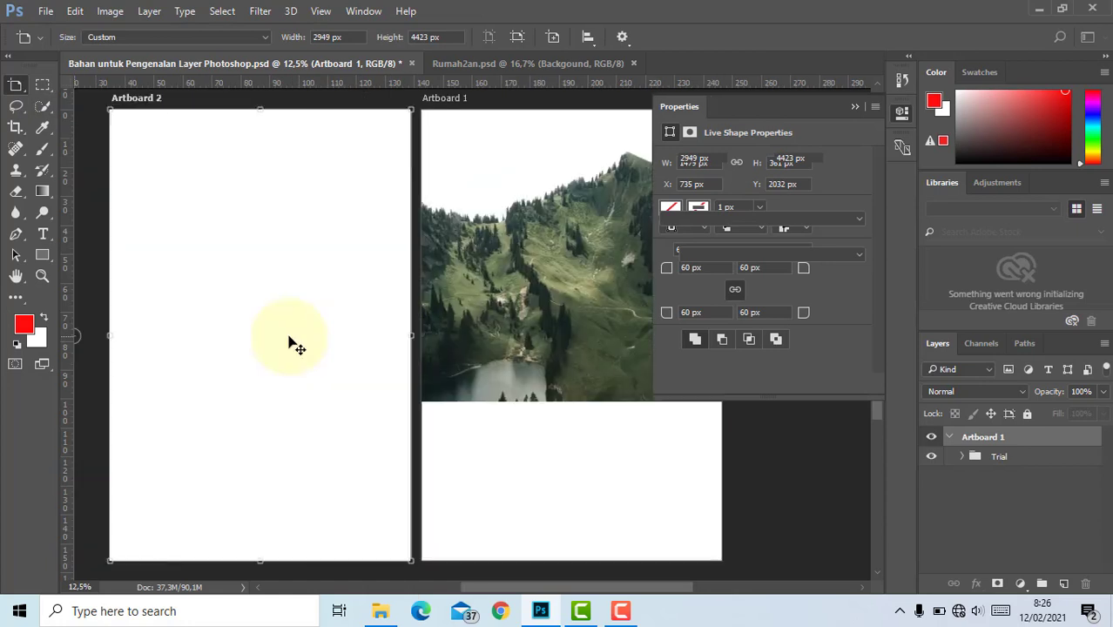
click(852, 108)
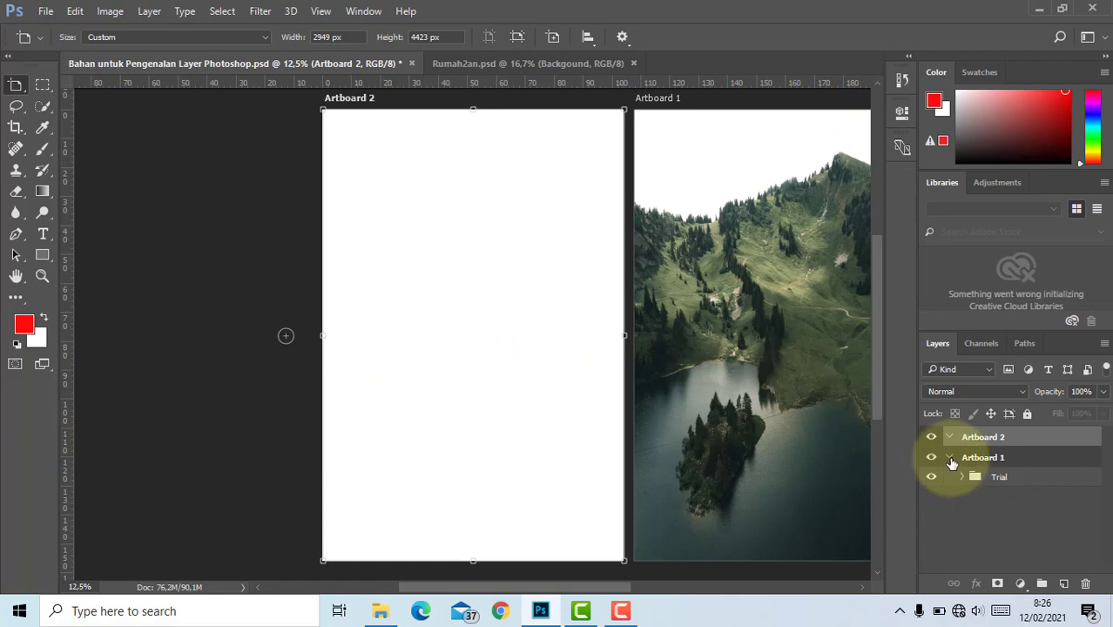
- Lock the Trial group's Pixel Layer against auto-nesting into and out of artboards, and test moving its photo onto Artboard 2, undoing the move
click(951, 459)
click(951, 459)
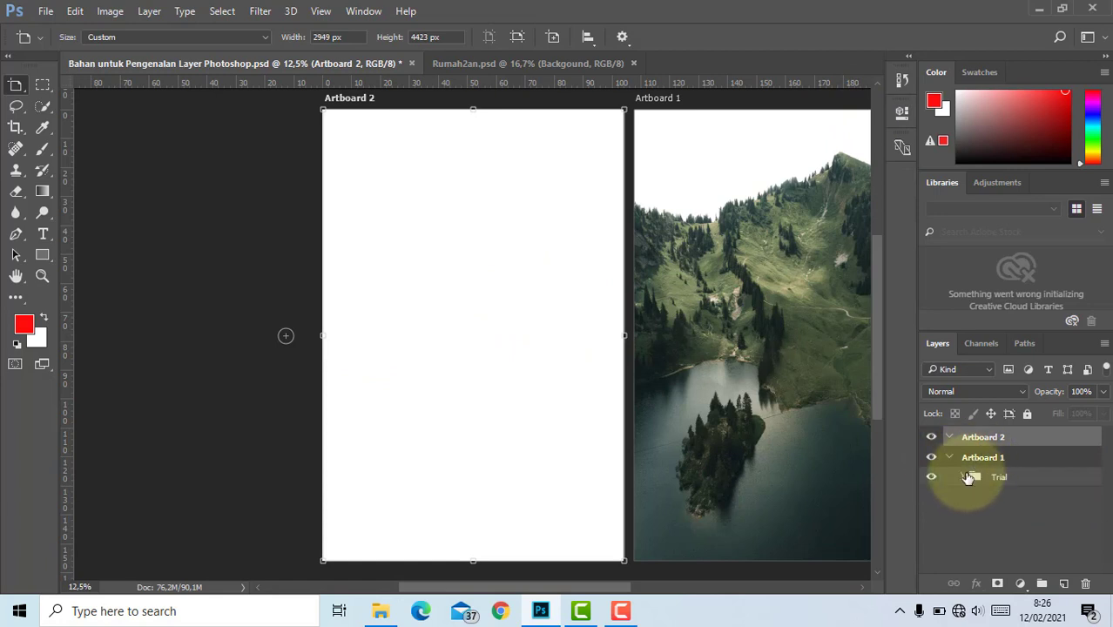
click(968, 479)
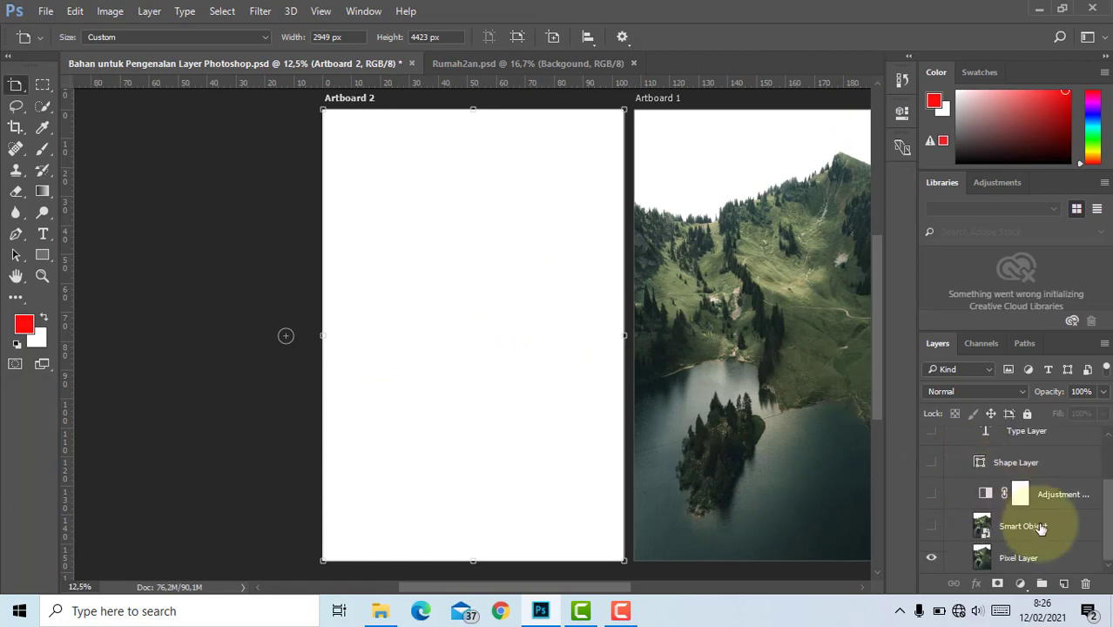
click(1023, 557)
key(v)
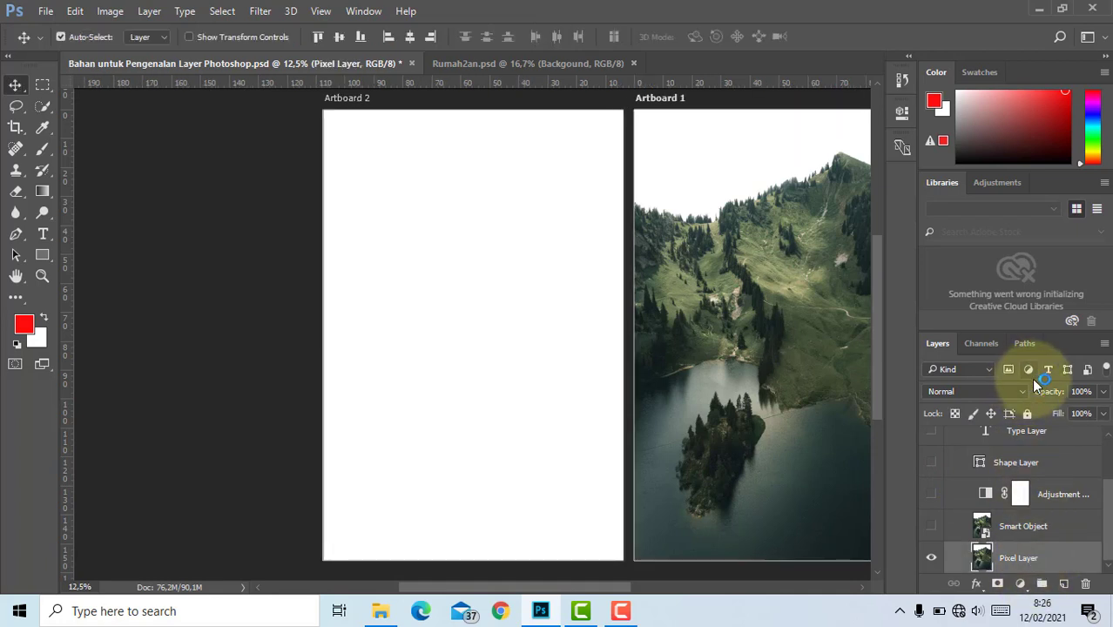
click(1009, 415)
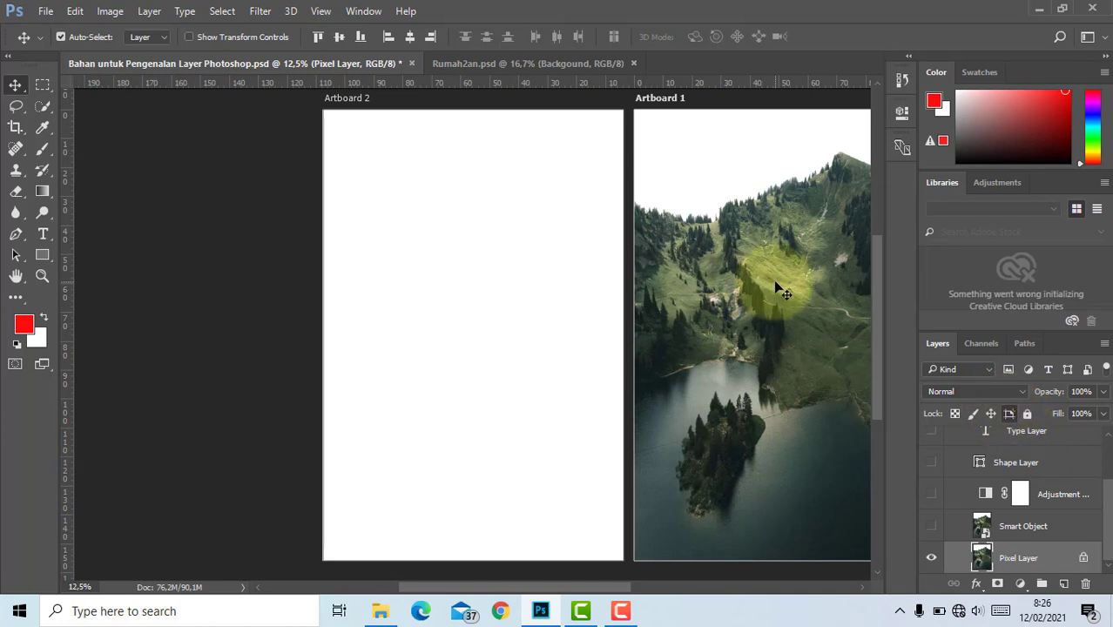
drag(778, 286, 422, 259)
key(ctrl+z)
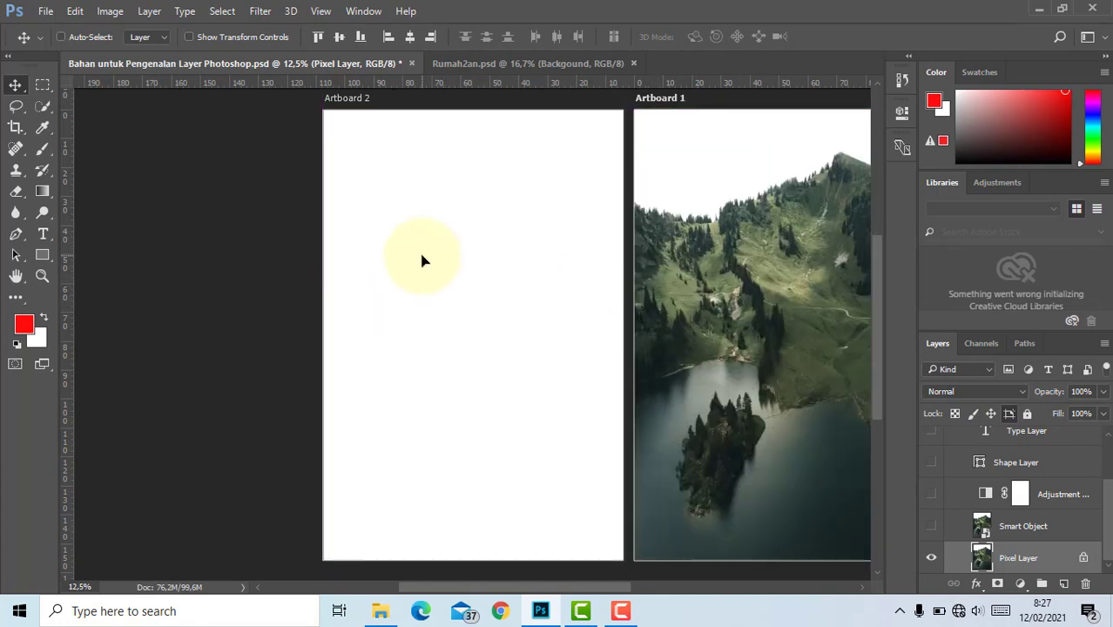
- Remove the auto-nesting lock from the Pixel Layer and test moving its photo onto Artboard 2, undoing the move
click(1008, 414)
drag(819, 329, 510, 348)
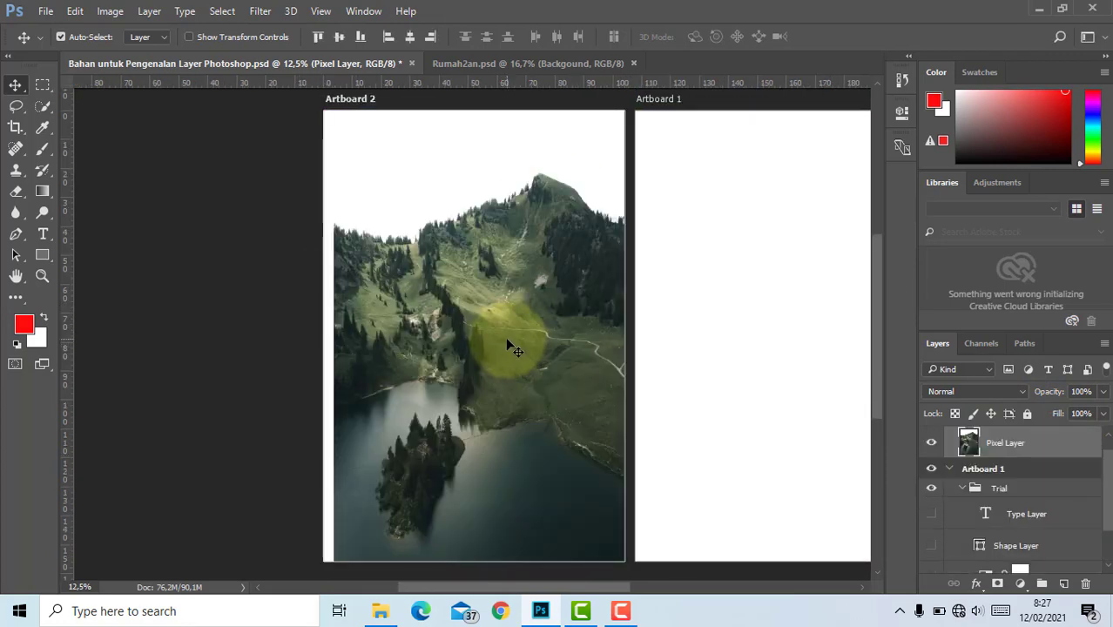
scroll(1023, 453, up, 1)
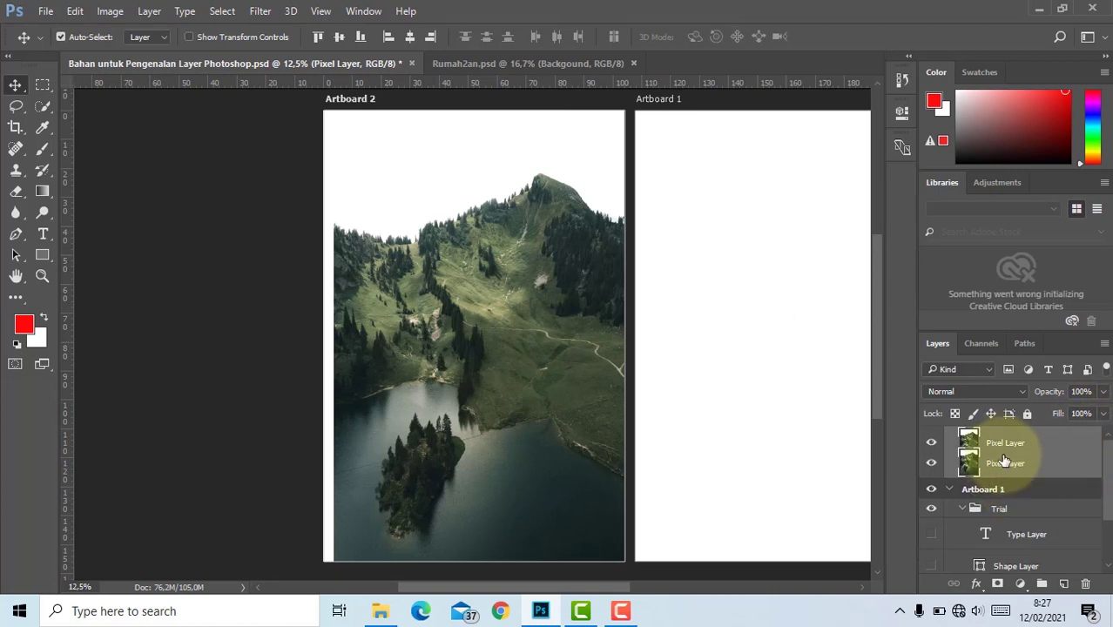
drag(1039, 462, 1002, 452)
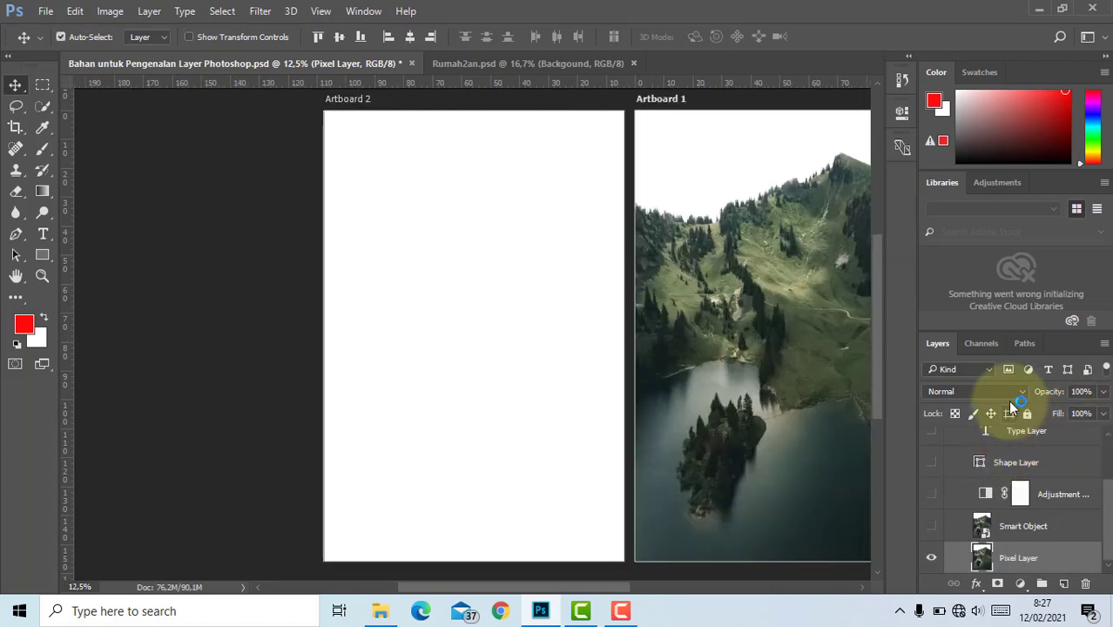
- Reapply the Pixel Layer's auto-nesting lock, repeat the move toward Artboard 2, and undo the test
click(1010, 413)
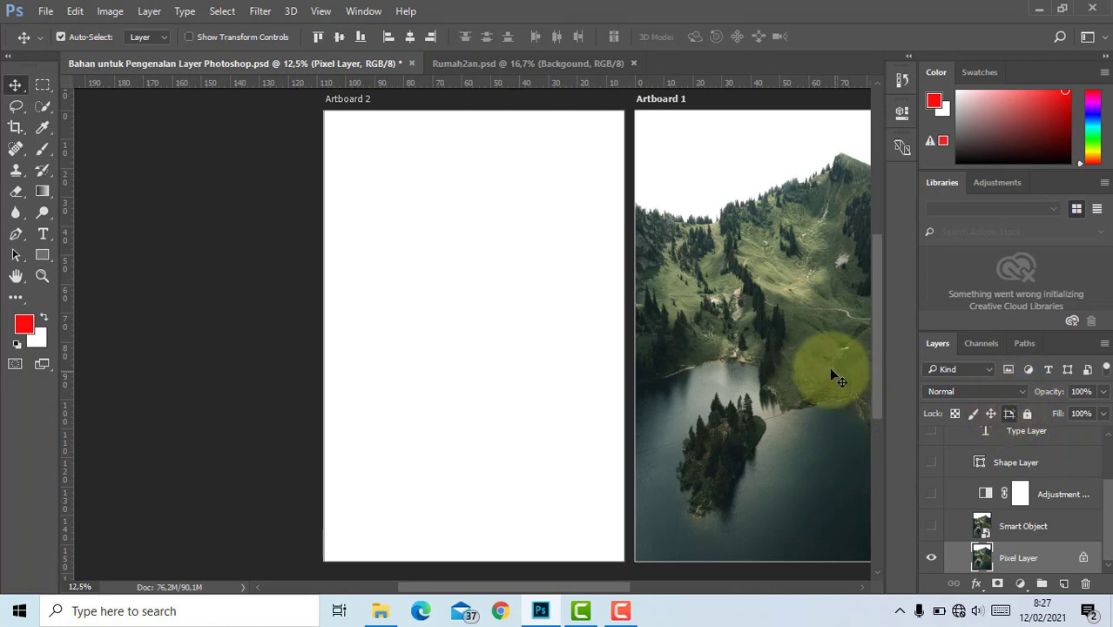
drag(785, 362, 504, 350)
key(ctrl+z)
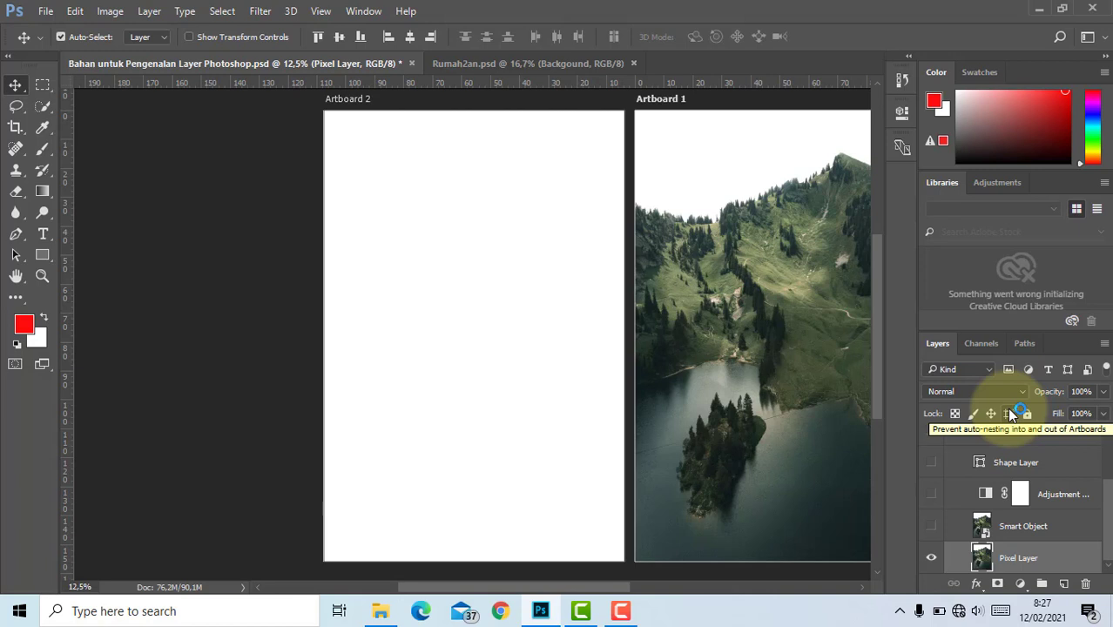
- Delete Artboard 2 and switch from the Artboard tool back to the Move tool
scroll(1002, 435, up, 3)
scroll(1028, 488, up, 1)
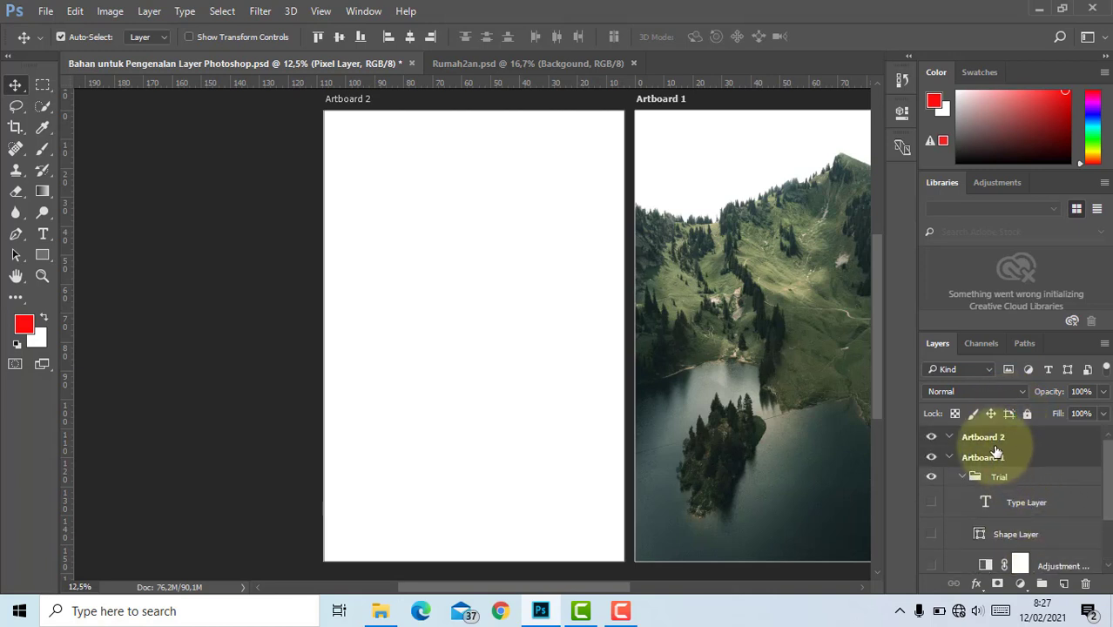
click(986, 439)
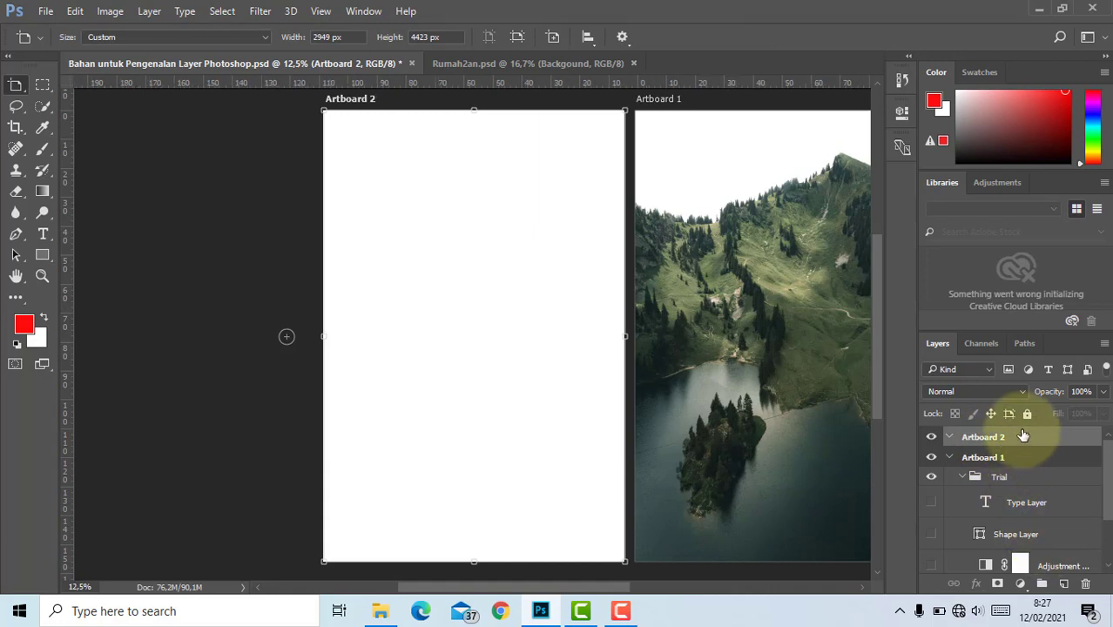
key(Delete)
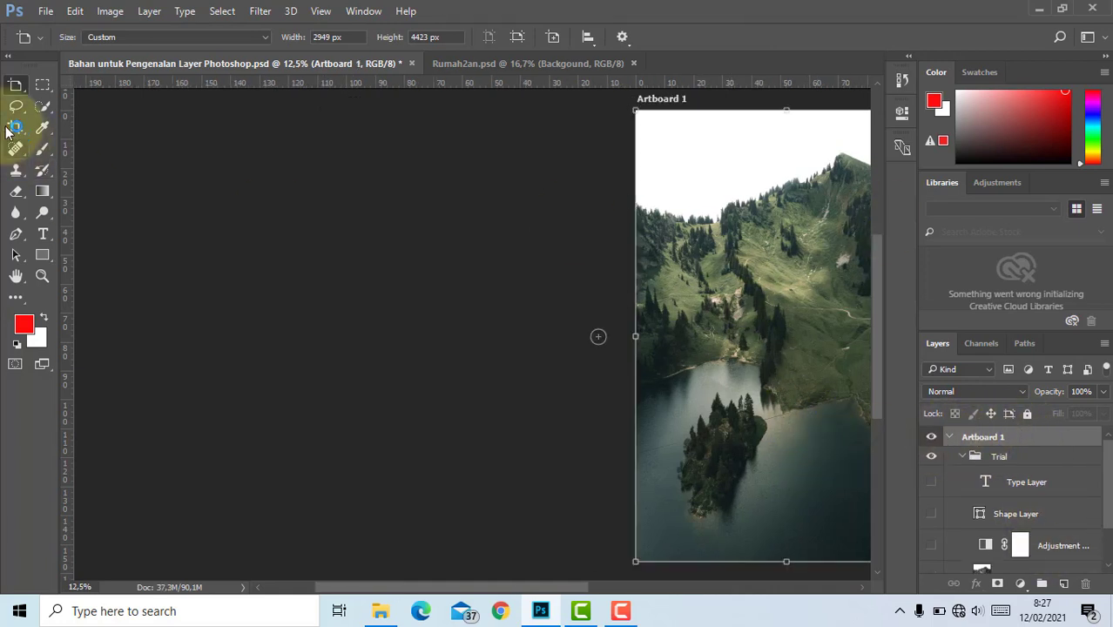
right_click(12, 85)
click(52, 86)
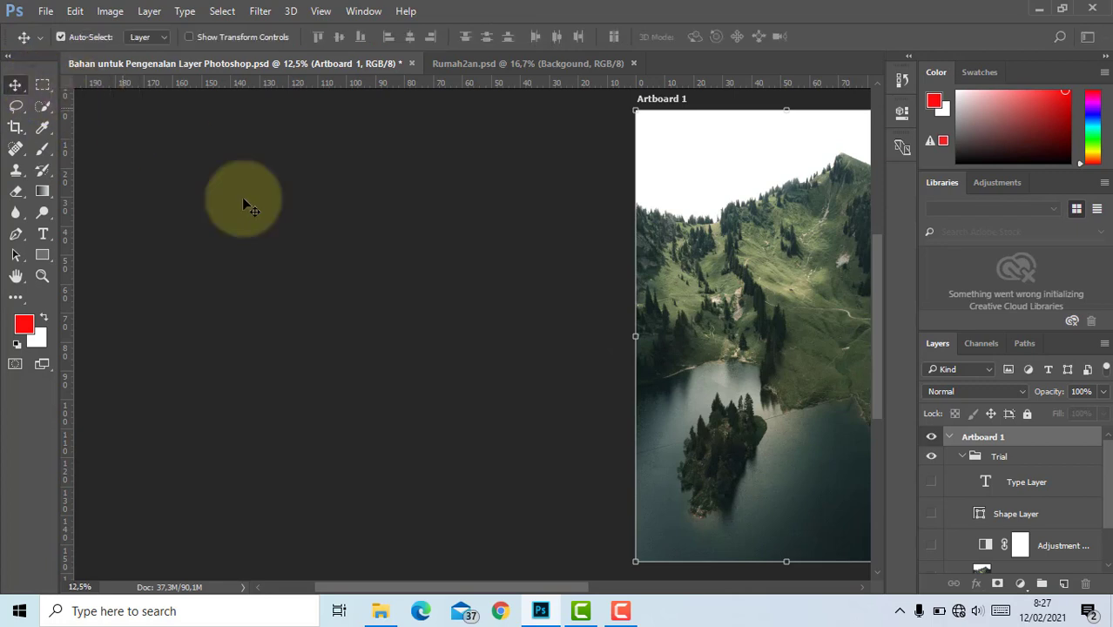
drag(552, 587, 633, 587)
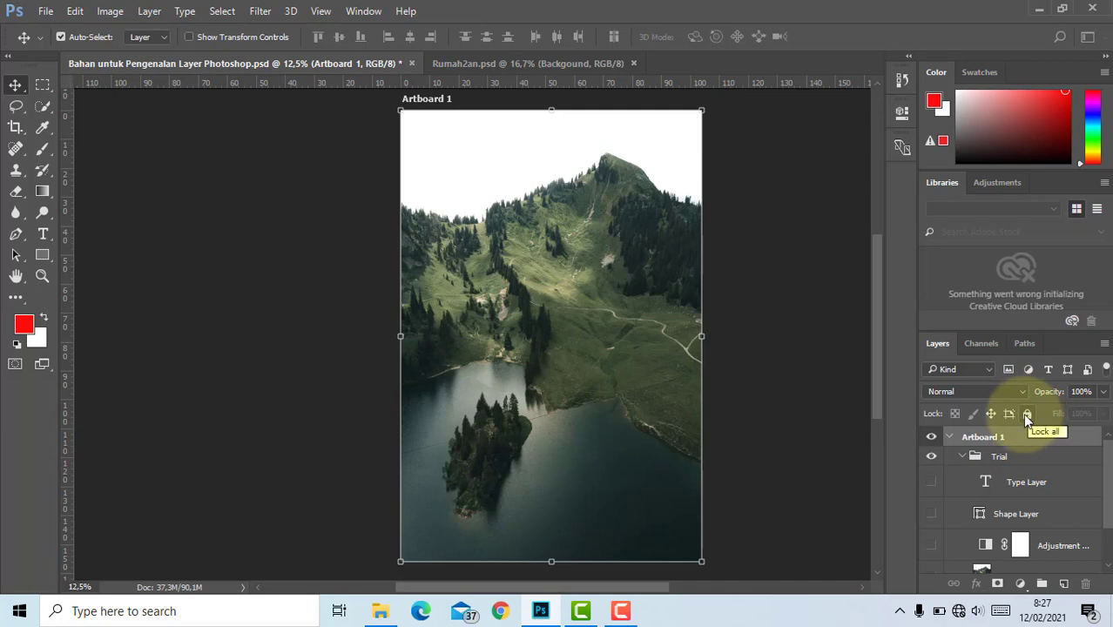
- Apply Lock all to the Trial group's Pixel Layer and try to move its photo on the artboard
scroll(997, 493, down, 2)
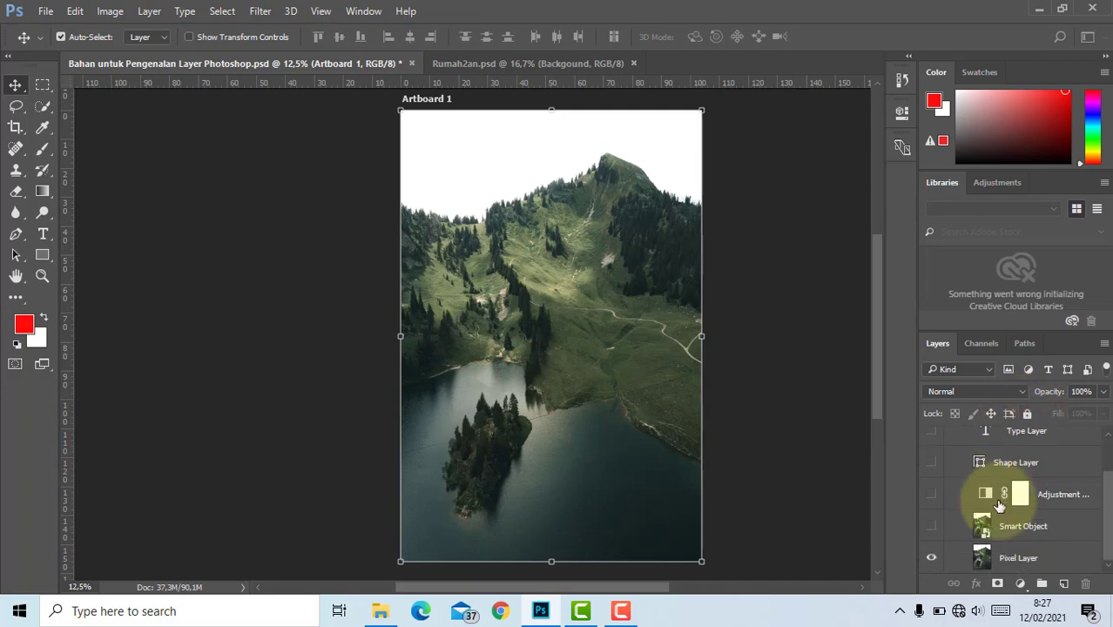
click(998, 558)
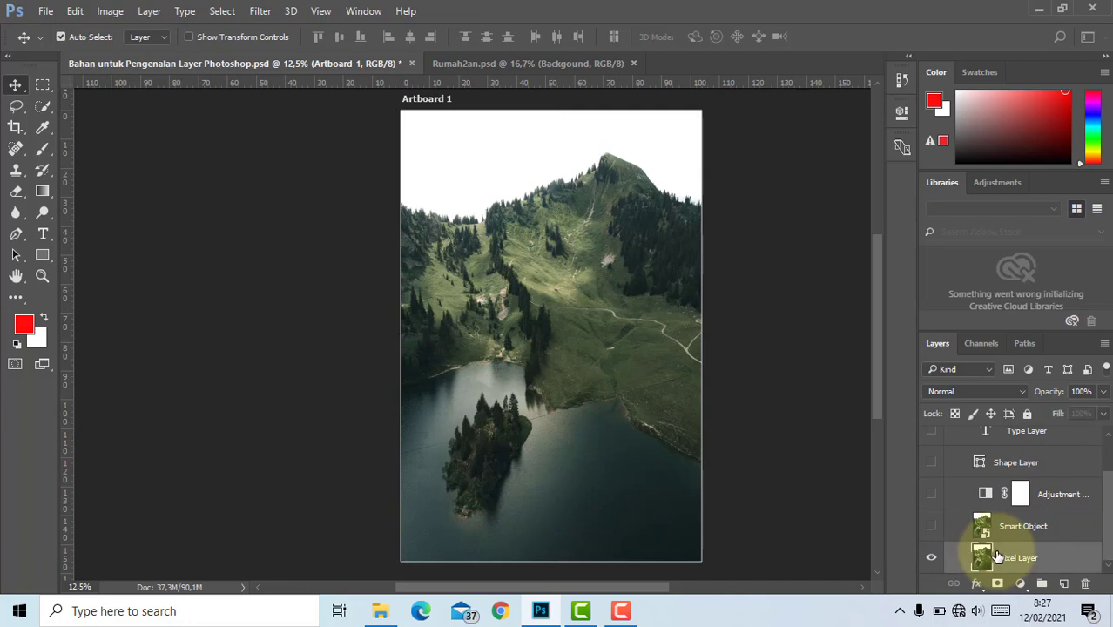
click(1027, 414)
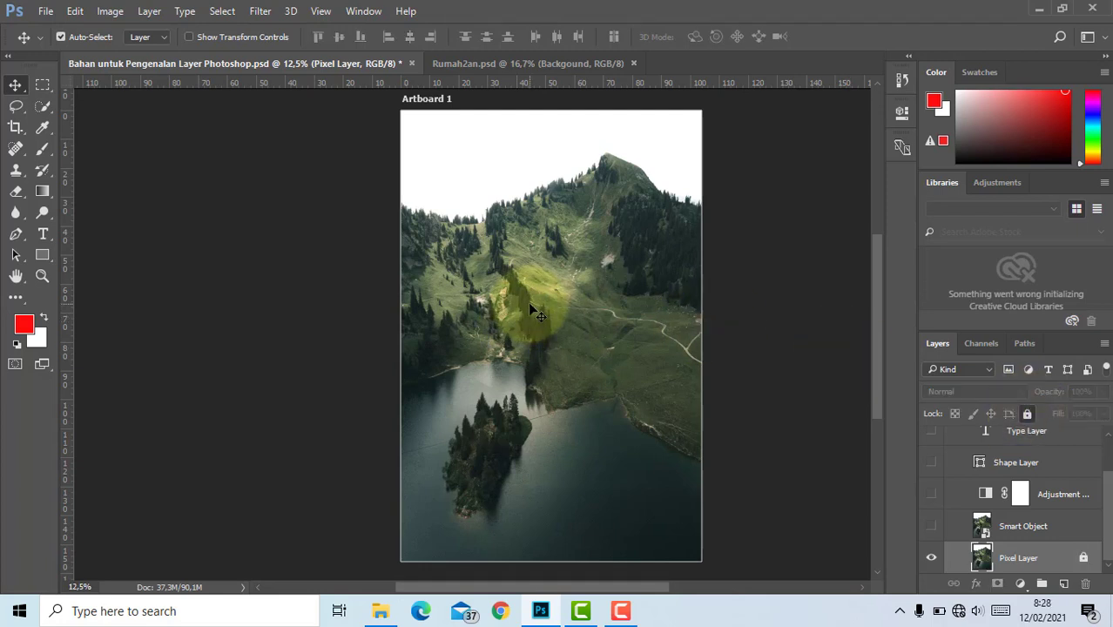
drag(530, 303, 506, 230)
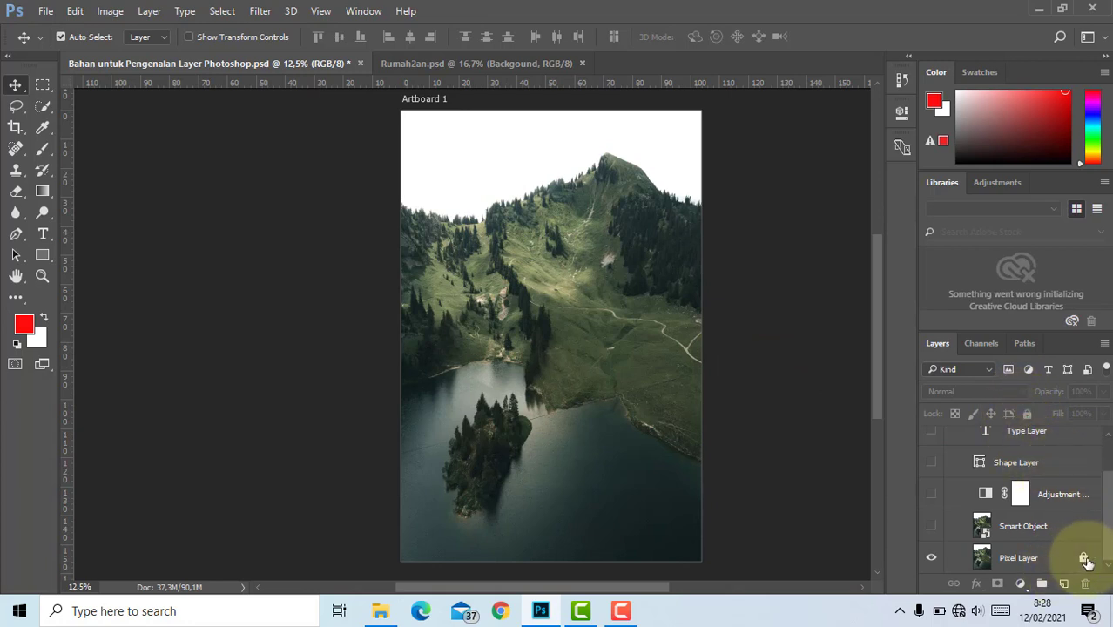
- Turn on the visibility of the Type, Shape, Adjustment and Smart Object layers in the Trial group
scroll(956, 480, up, 2)
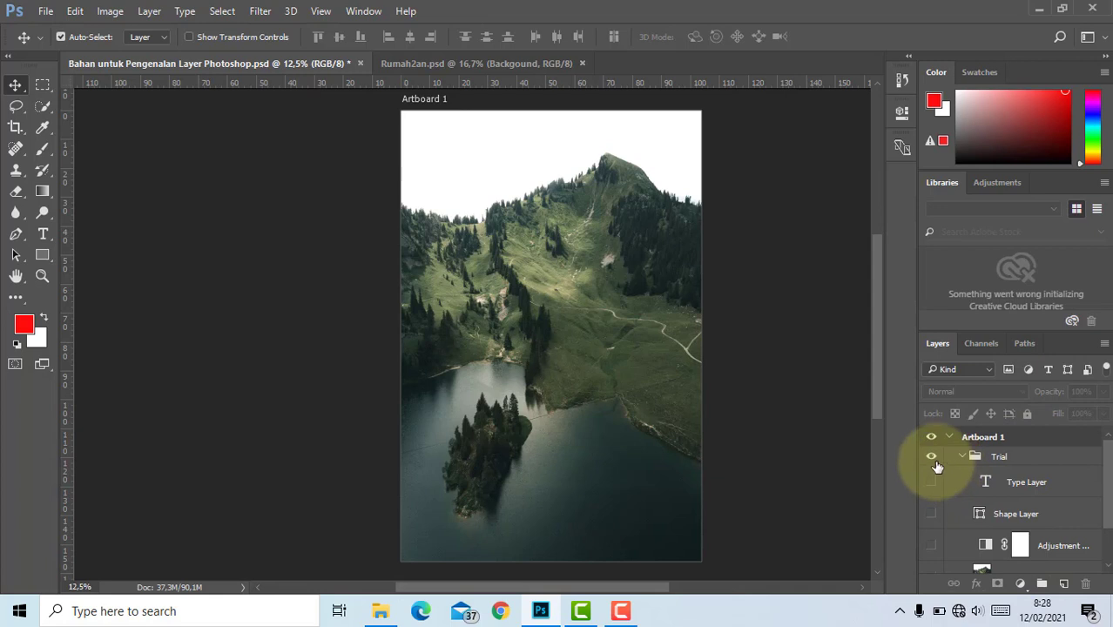
click(932, 481)
scroll(932, 481, down, 1)
click(932, 476)
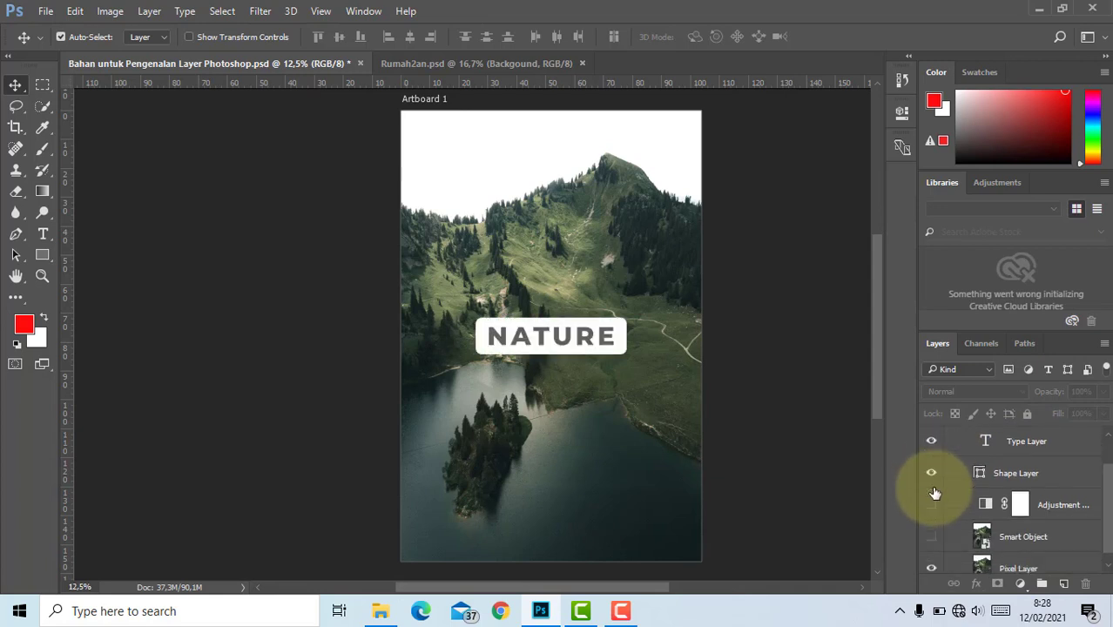
click(932, 501)
scroll(930, 497, down, 1)
click(931, 527)
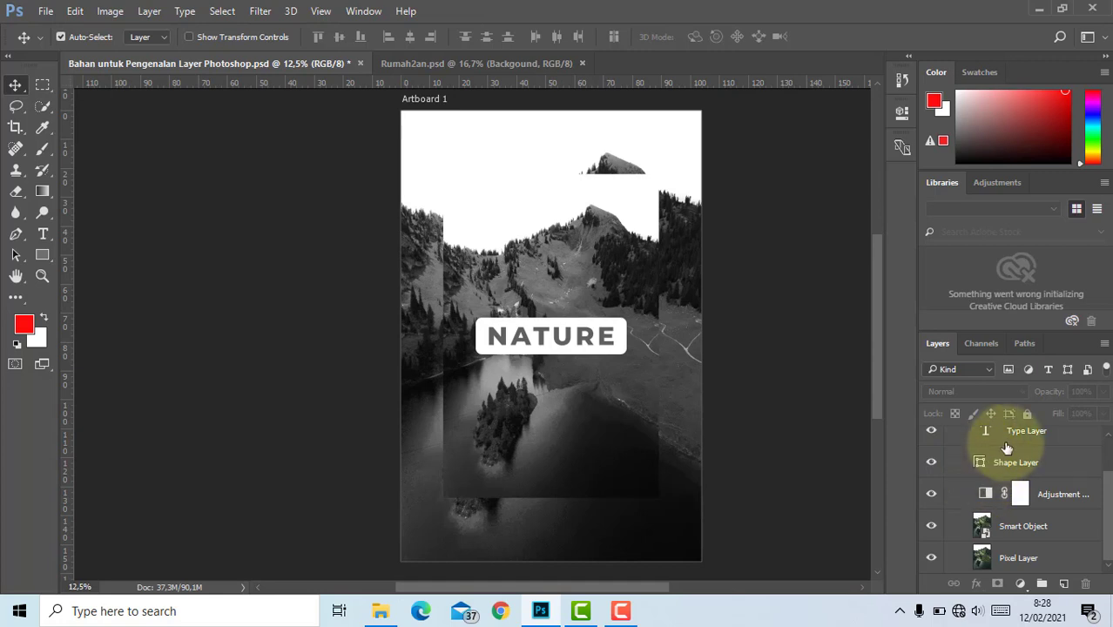
- Examine the Type Layer, the Shape Layer and the commands available for the Trial group
scroll(1002, 449, up, 2)
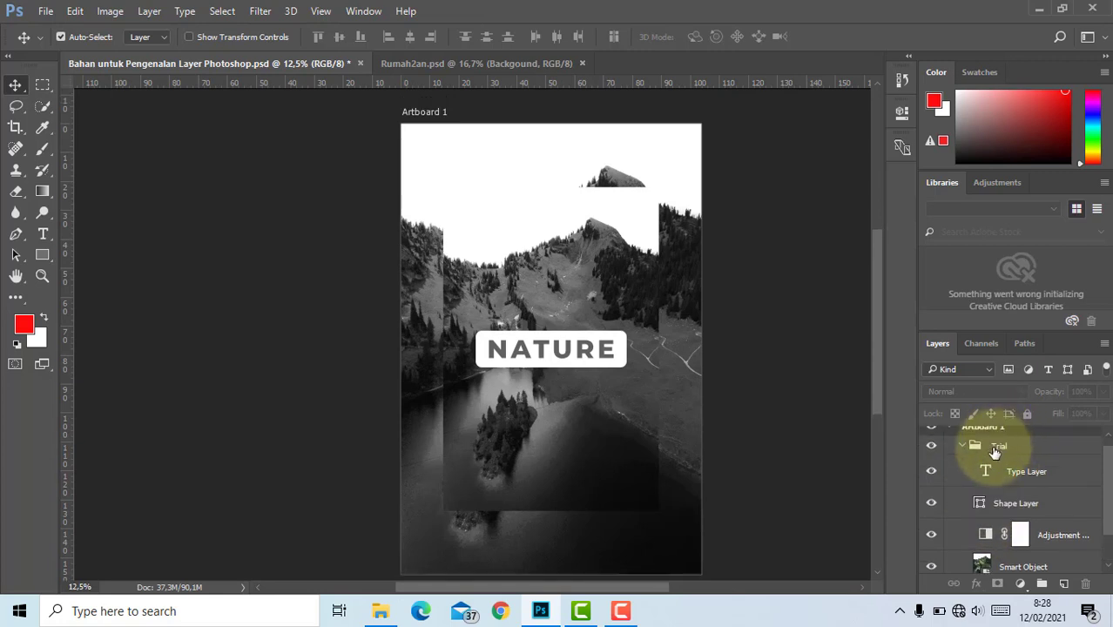
scroll(994, 448, down, 1)
scroll(849, 440, down, 3)
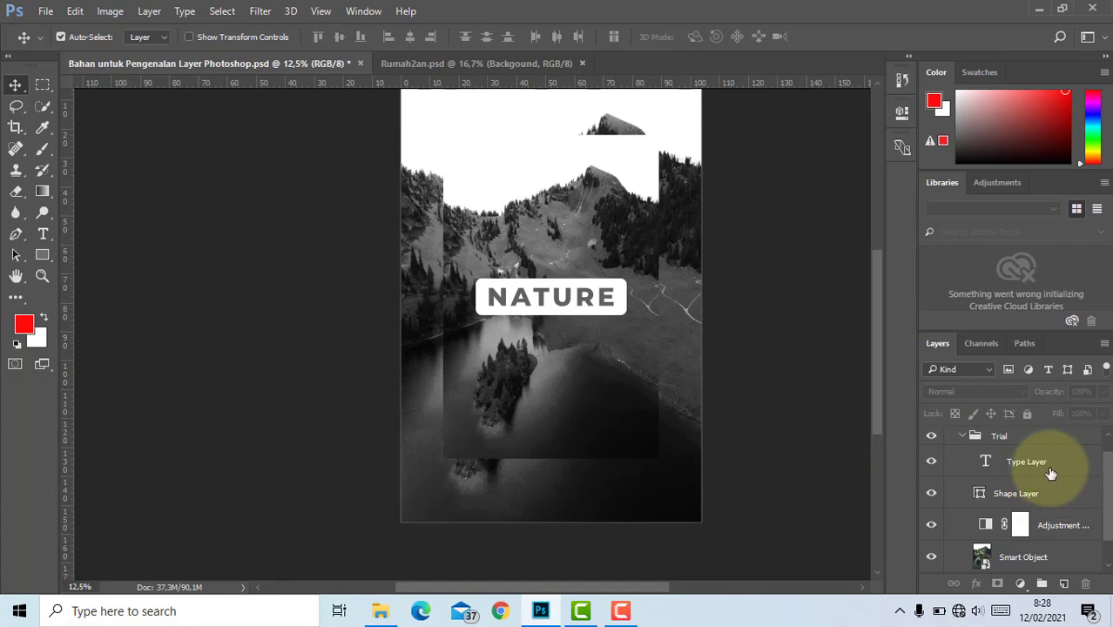
scroll(1051, 473, up, 1)
click(1006, 481)
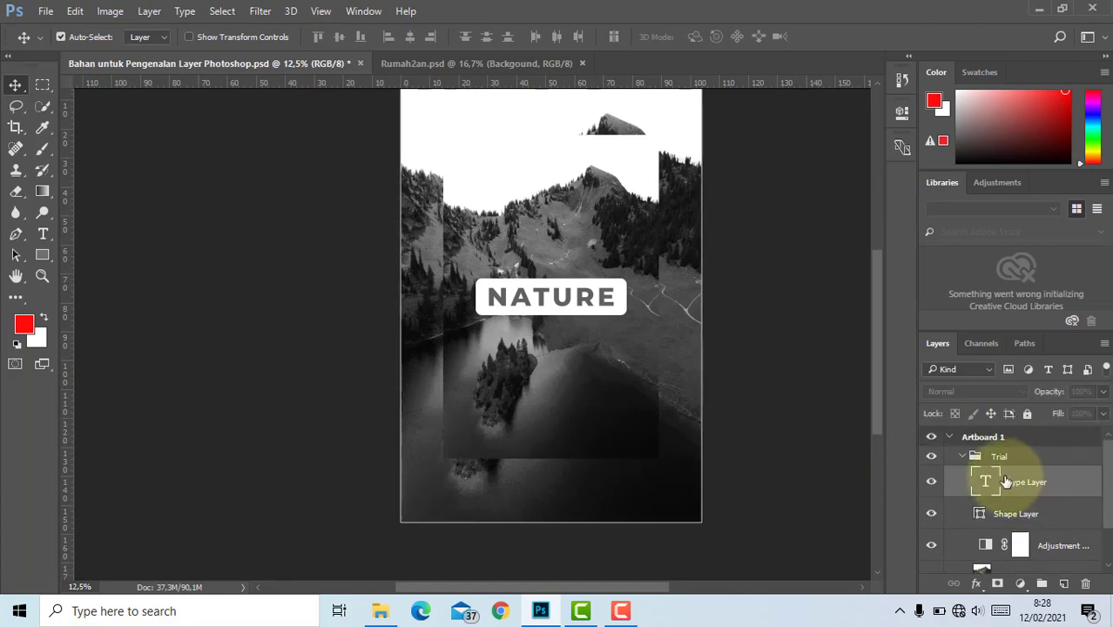
click(1011, 513)
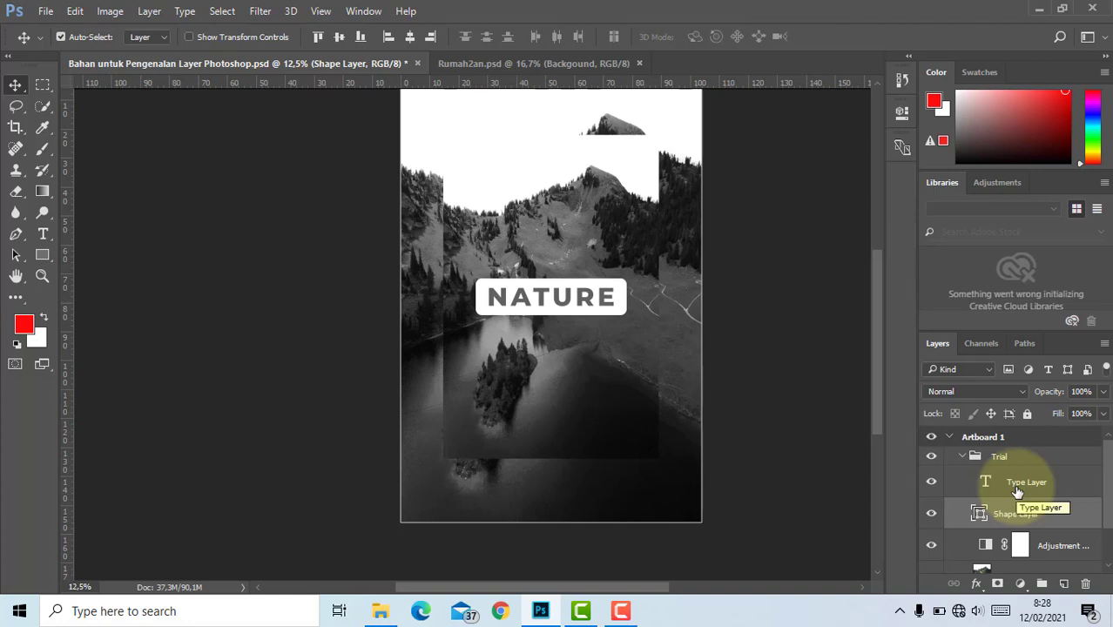
click(998, 455)
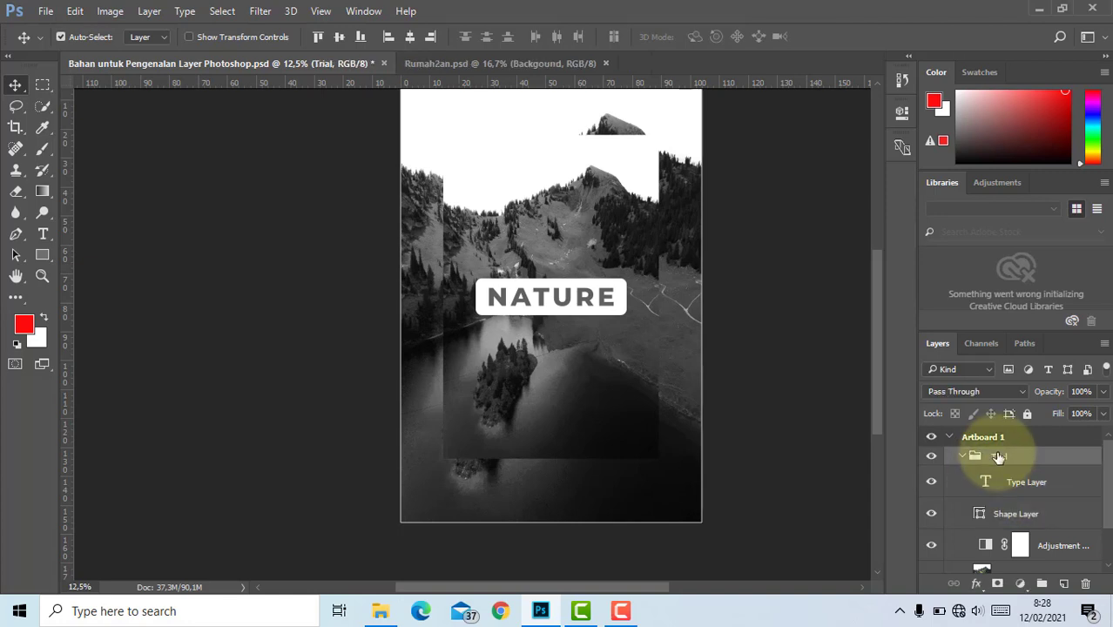
right_click(998, 458)
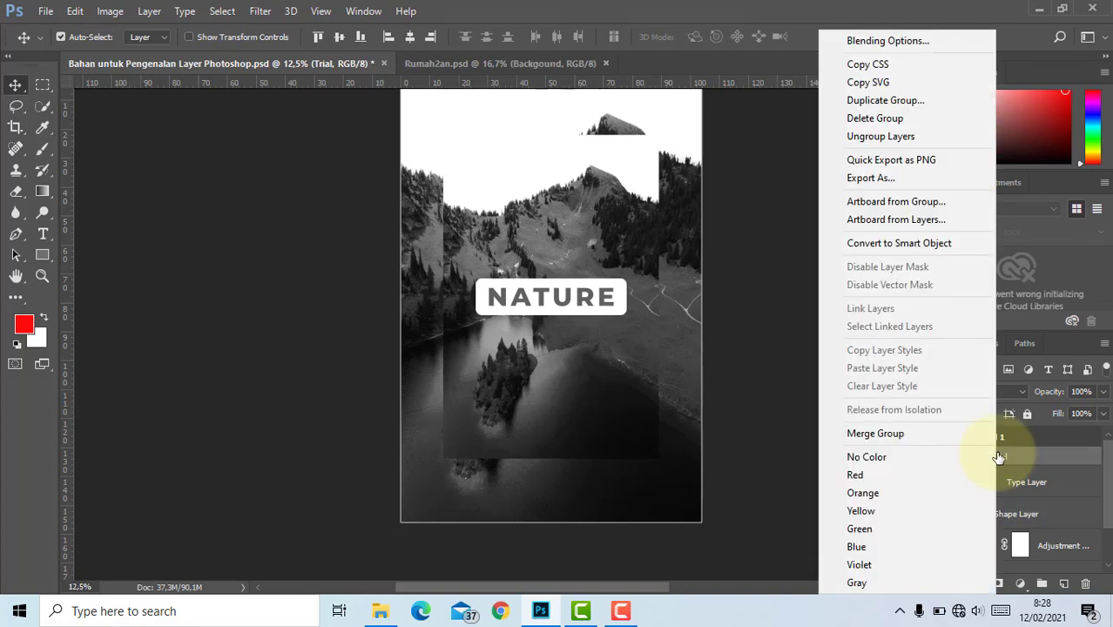
click(1047, 458)
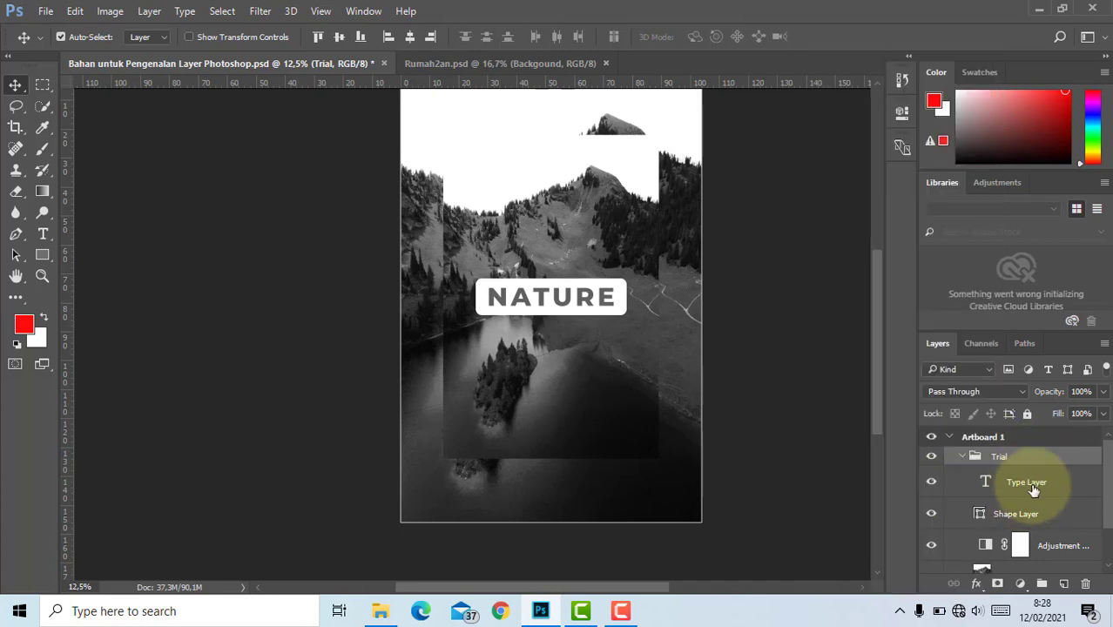
- Select the Type Layer and Shape Layer together and link them
click(1032, 486)
scroll(1032, 483, down, 1)
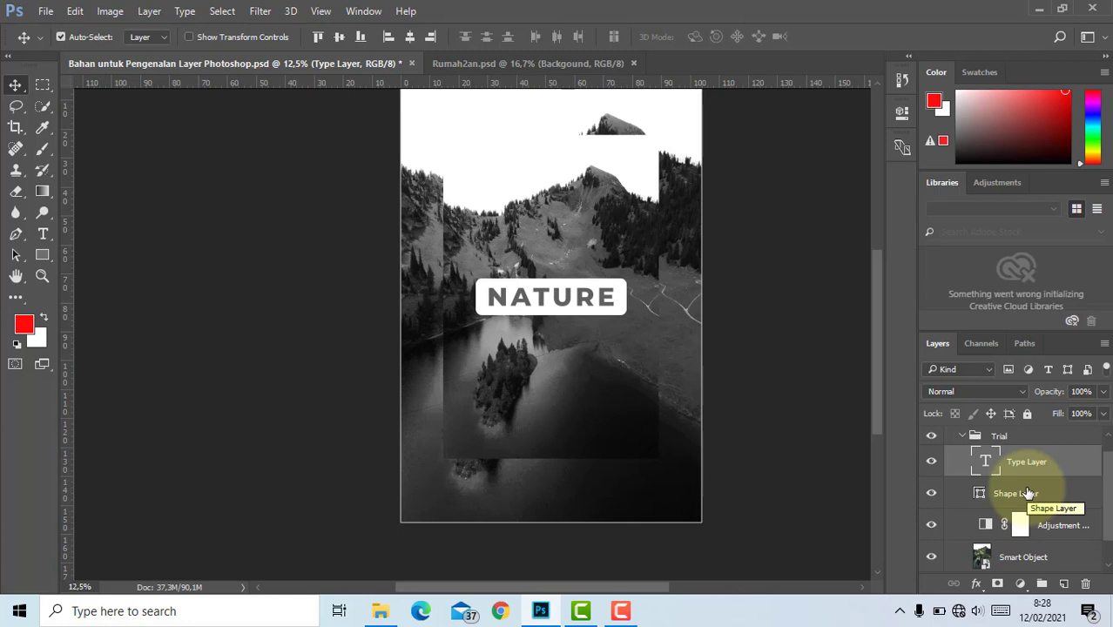
click(1014, 493)
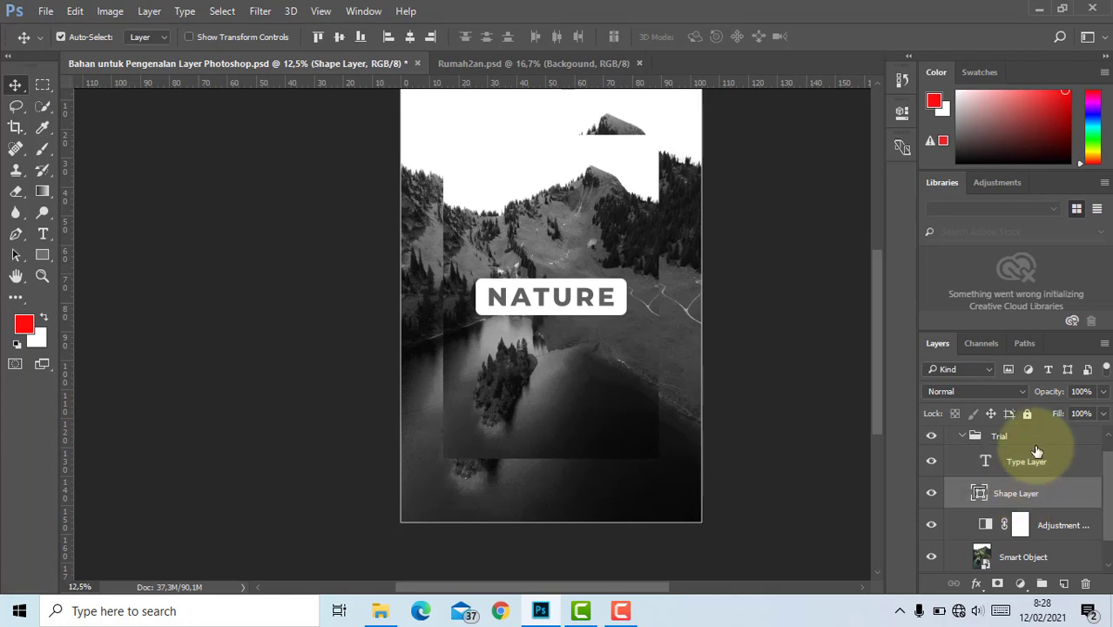
click(1034, 463)
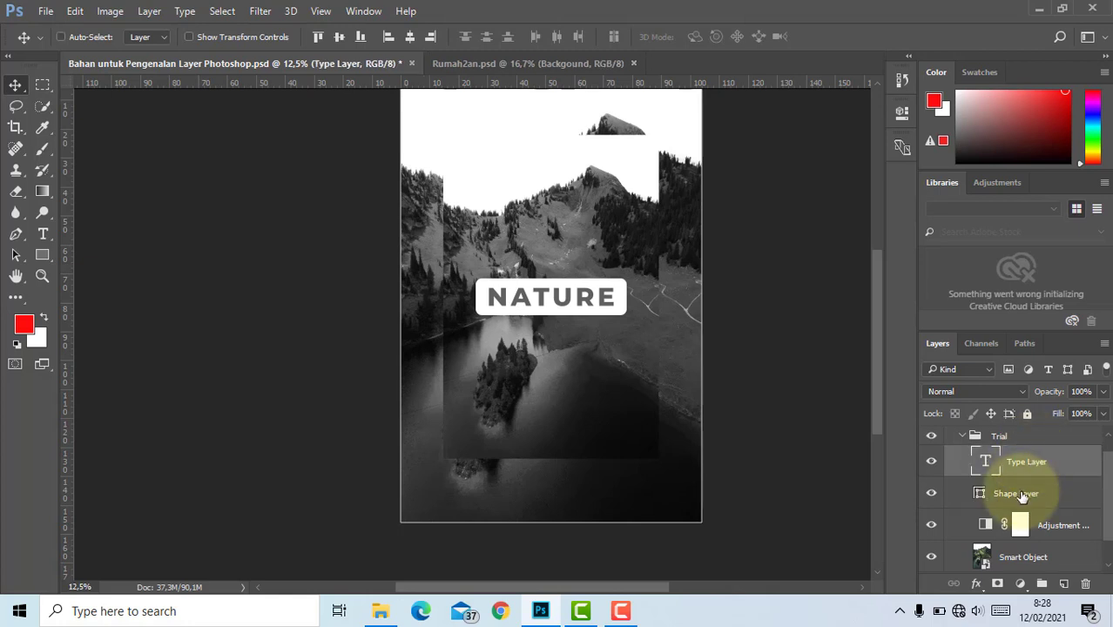
shift+click(1022, 494)
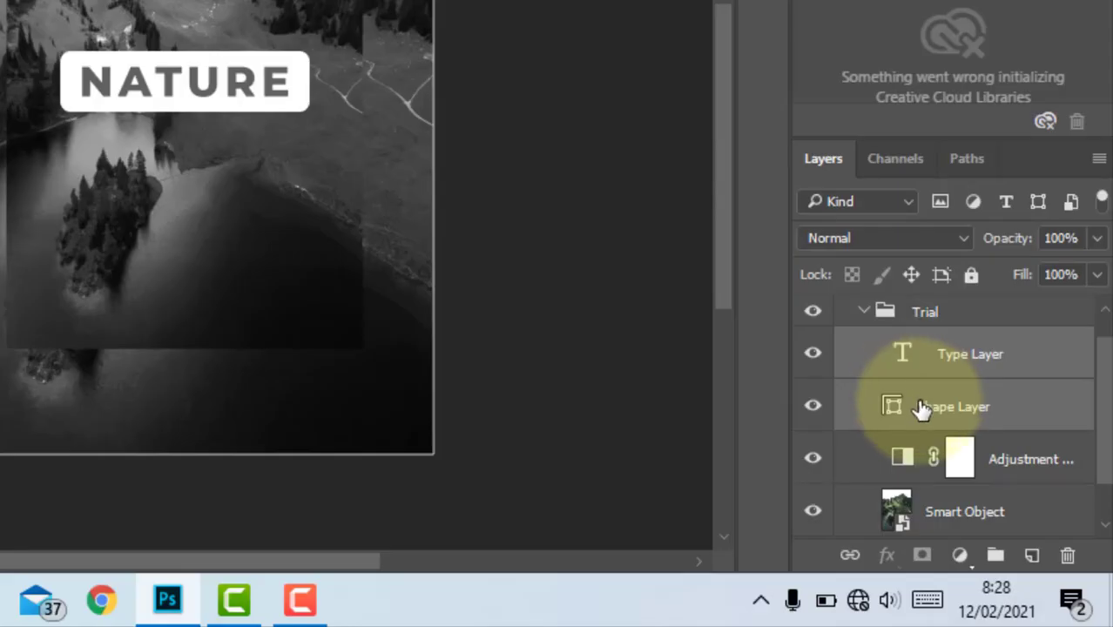
click(996, 493)
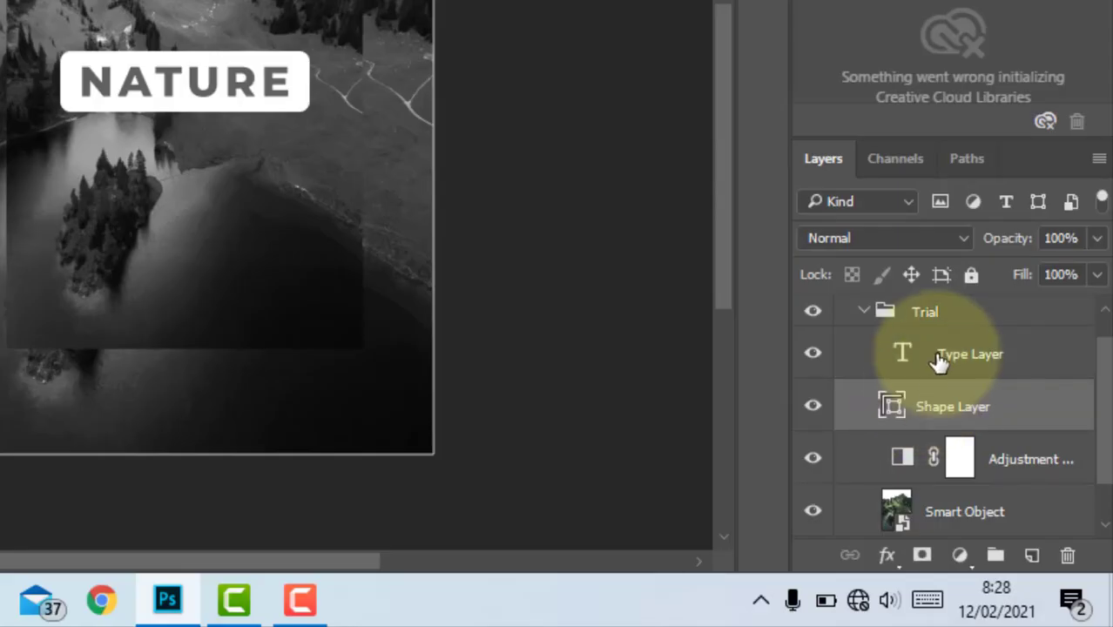
ctrl+click(940, 359)
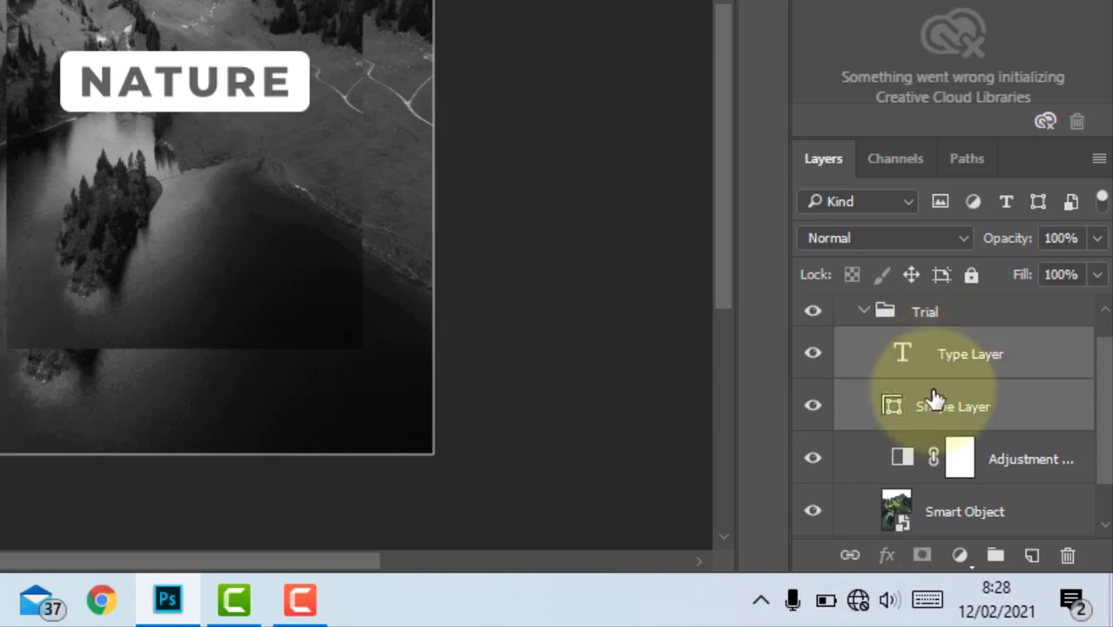
click(852, 558)
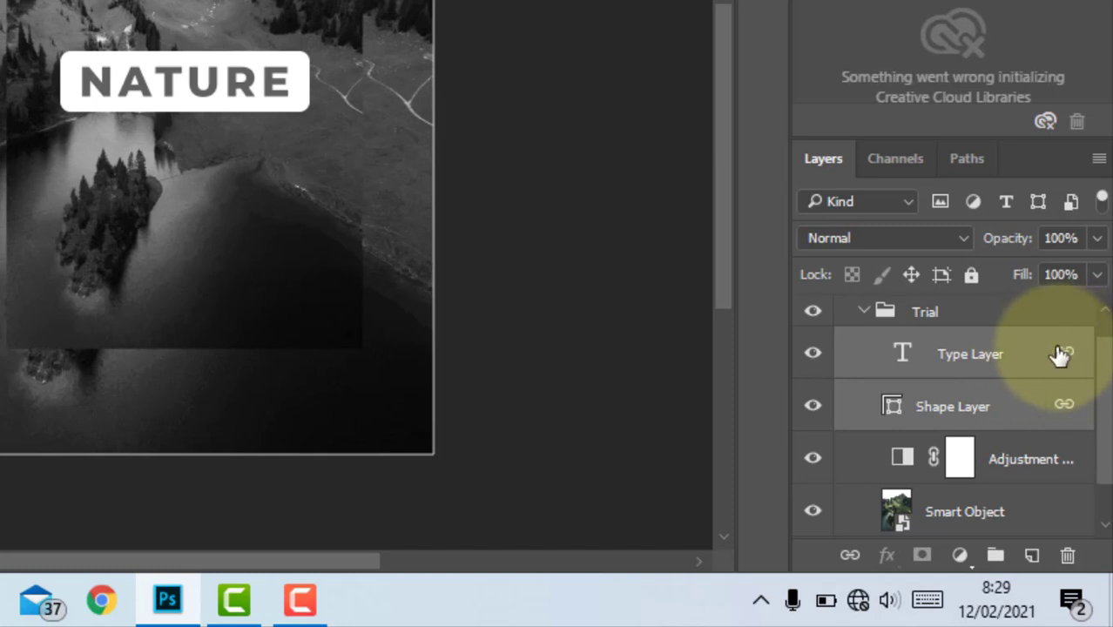
drag(935, 355, 971, 376)
scroll(967, 453, up, 1)
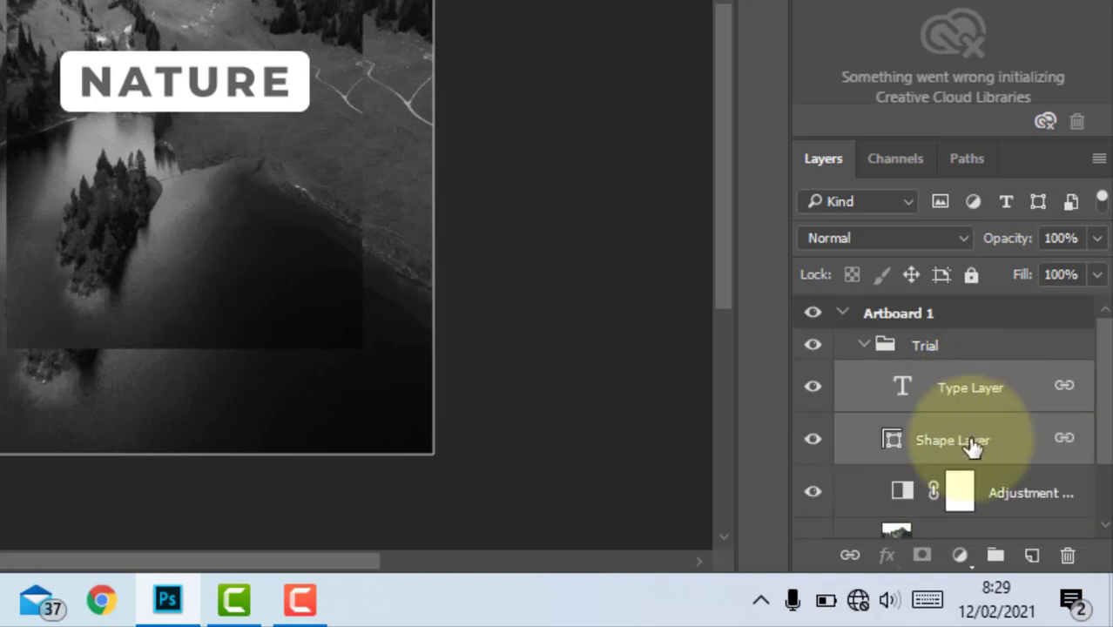
scroll(972, 435, down, 2)
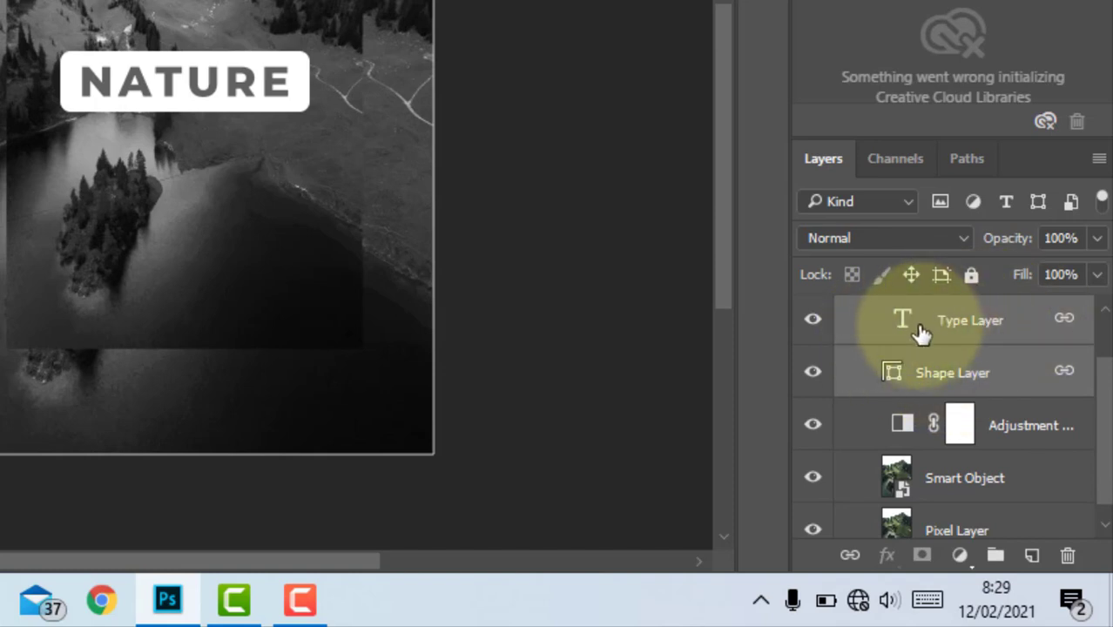
- Select both linked layers, Type Layer and Shape Layer, and unlink them
click(1073, 327)
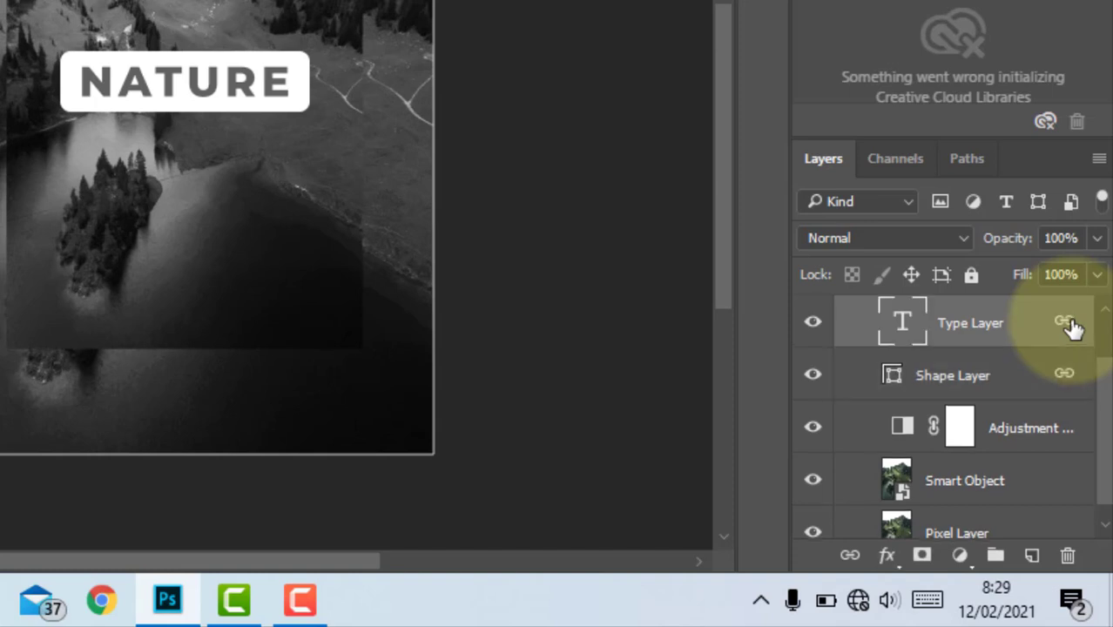
click(1026, 370)
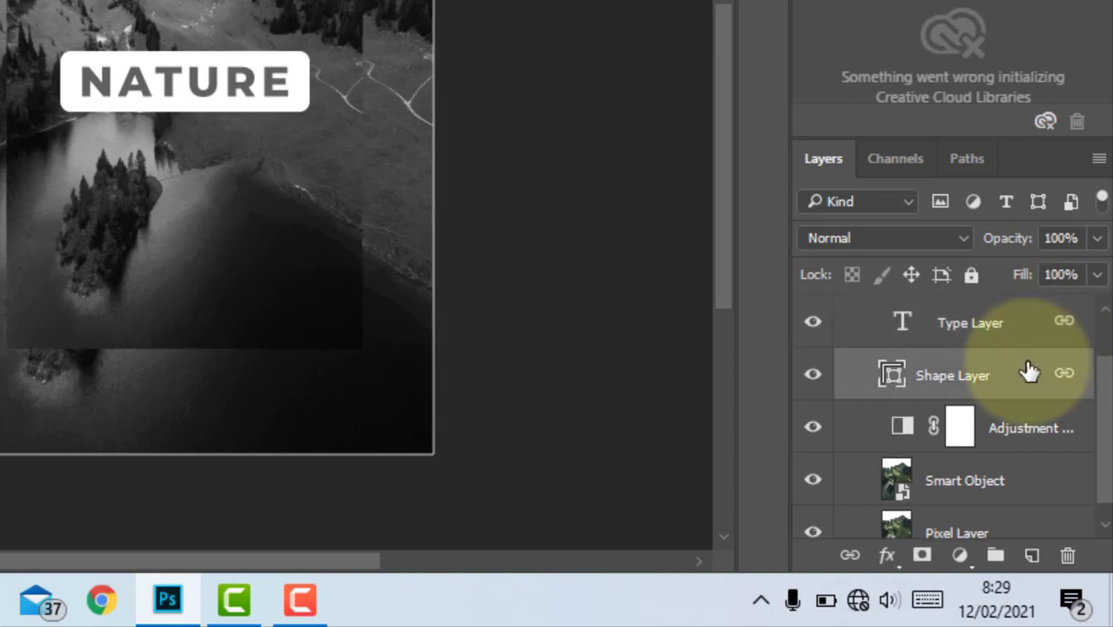
shift+click(1026, 328)
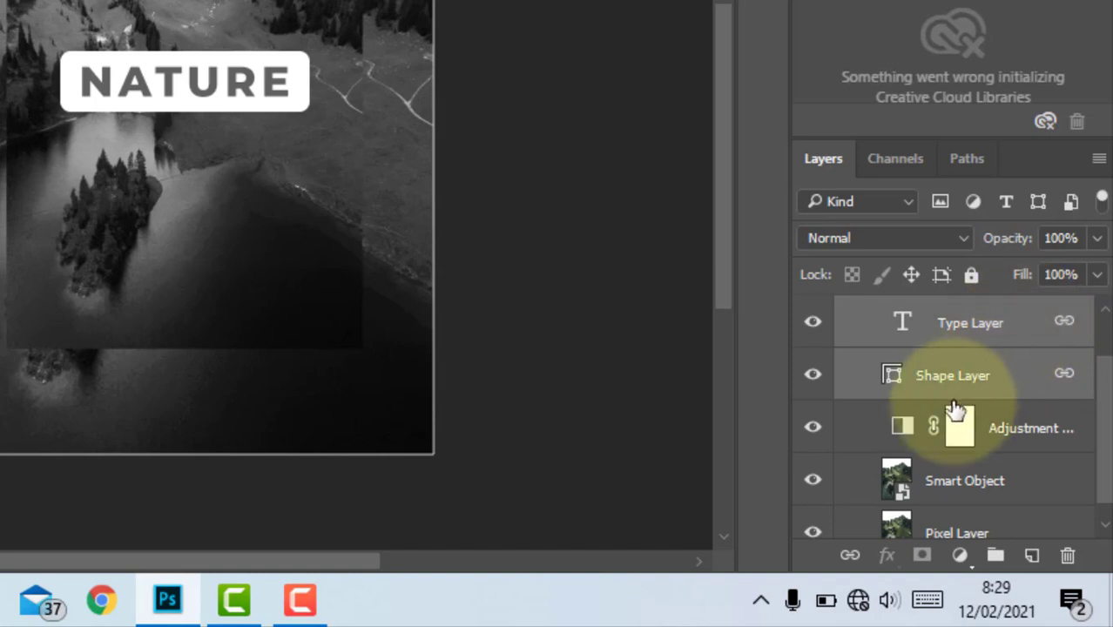
click(850, 561)
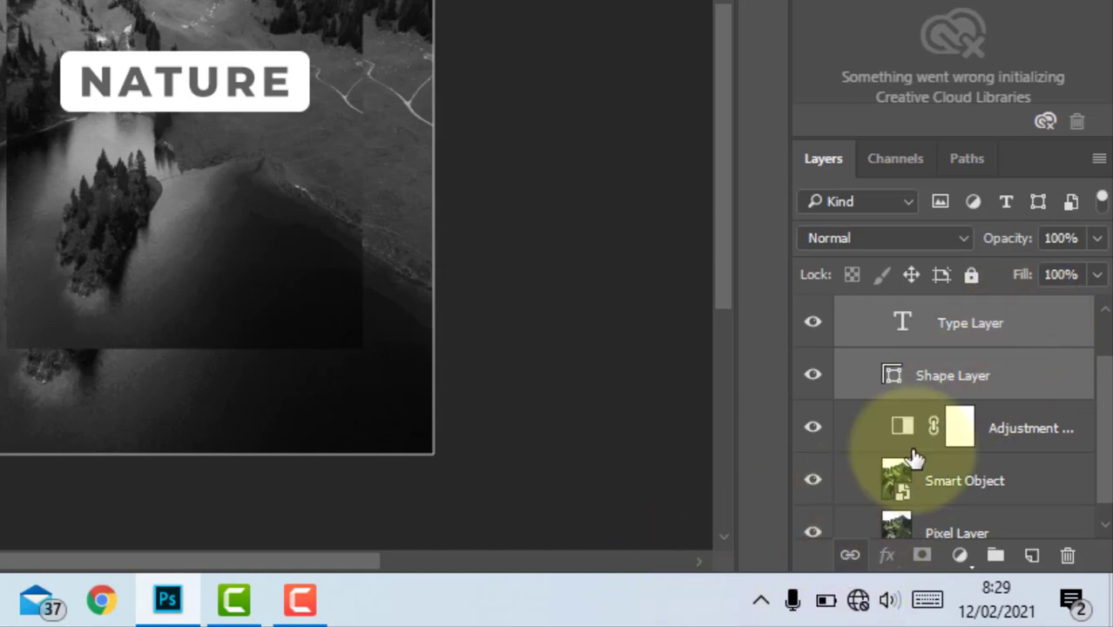
- Change the layer thumbnail size to Large Thumbnails through the Smart Object layer's thumbnail options
scroll(997, 454, down, 1)
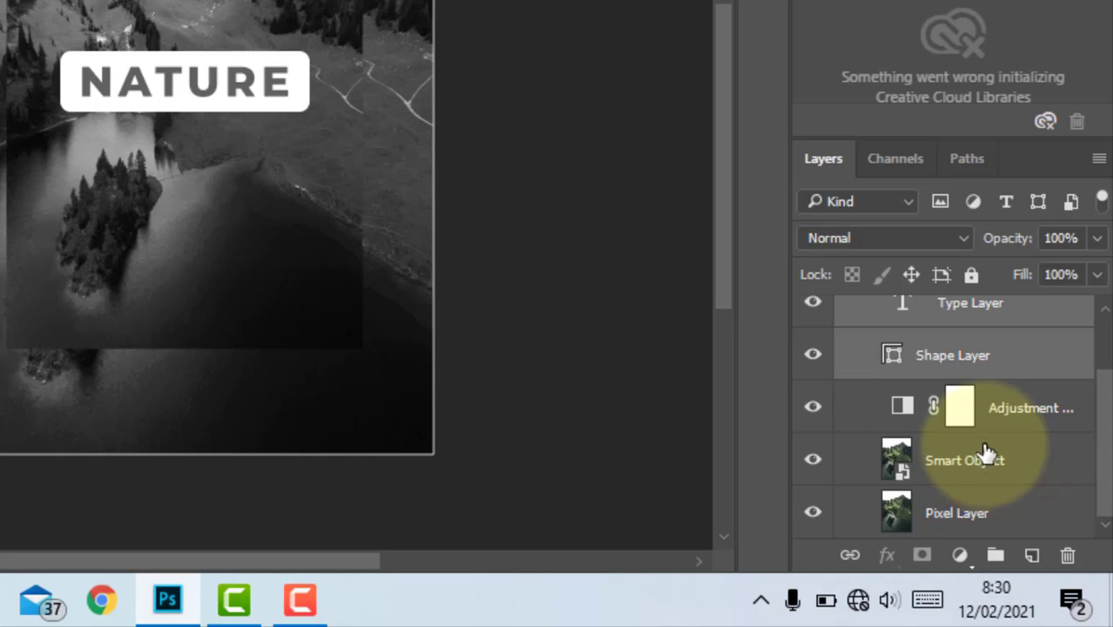
click(999, 418)
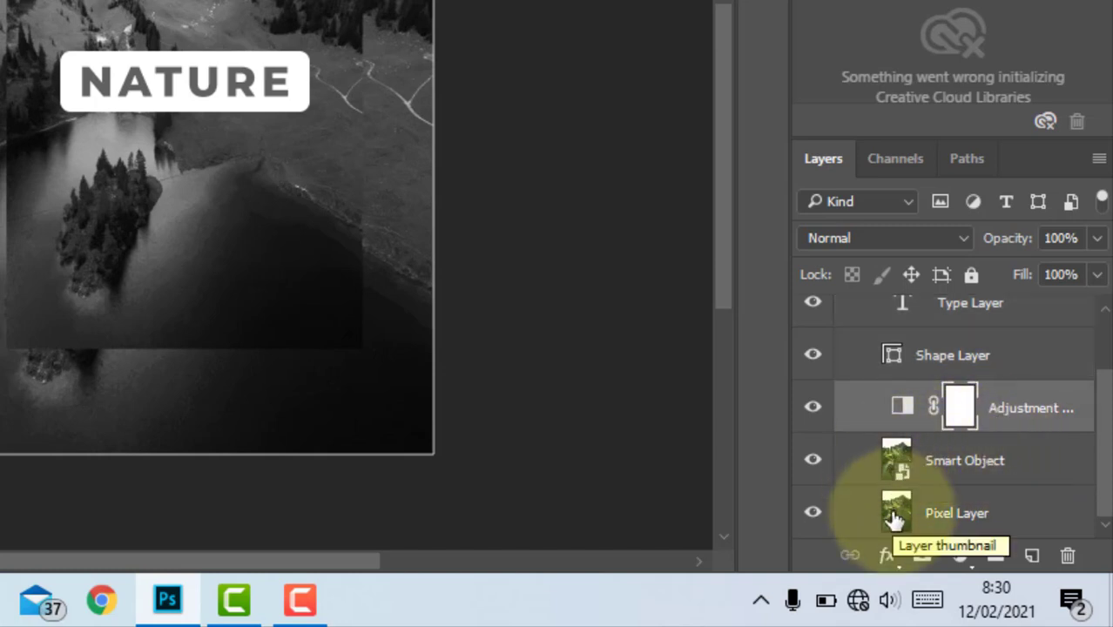
right_click(890, 468)
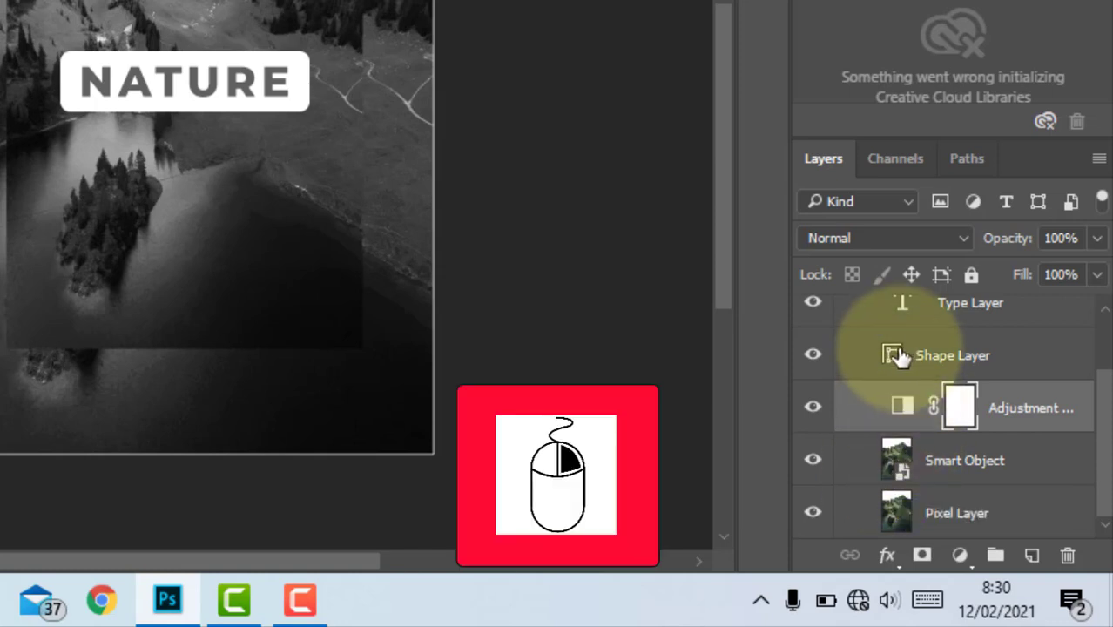
click(996, 464)
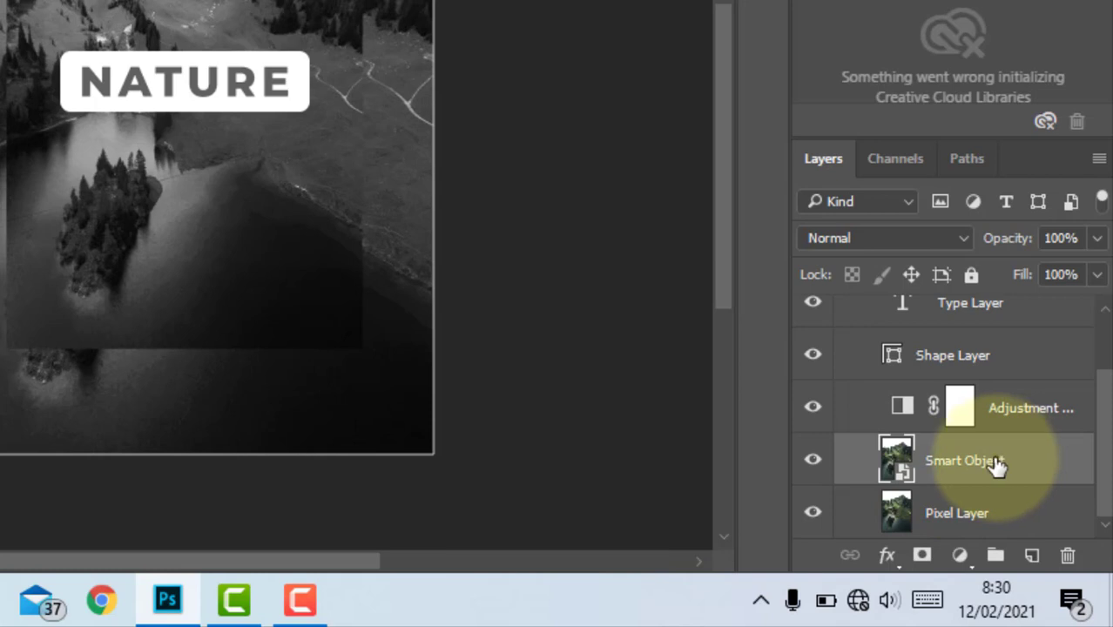
right_click(898, 471)
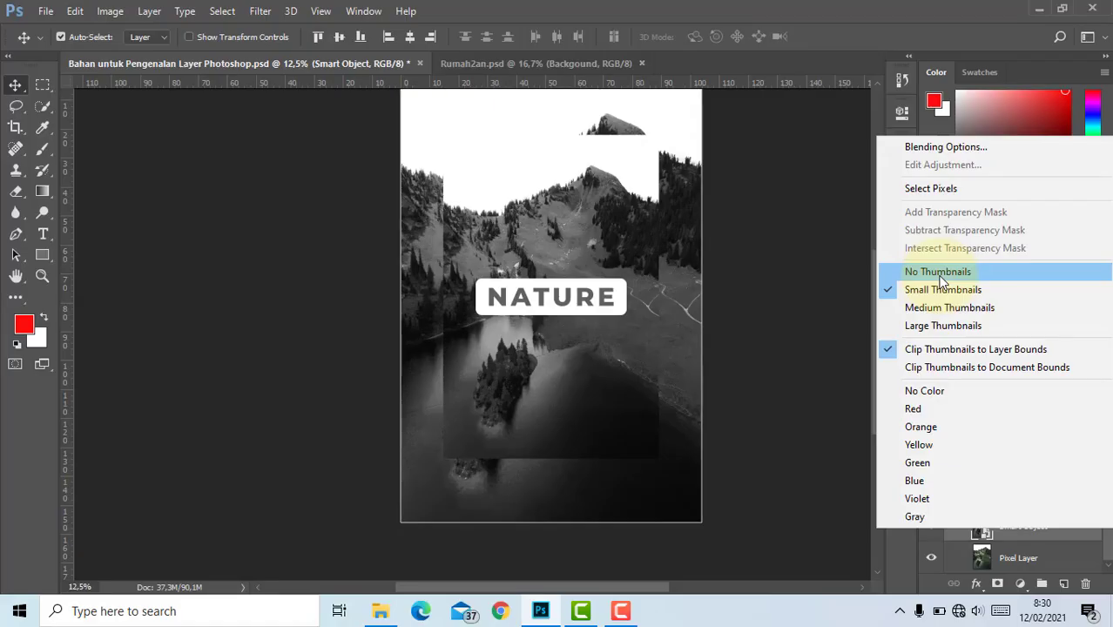
click(938, 273)
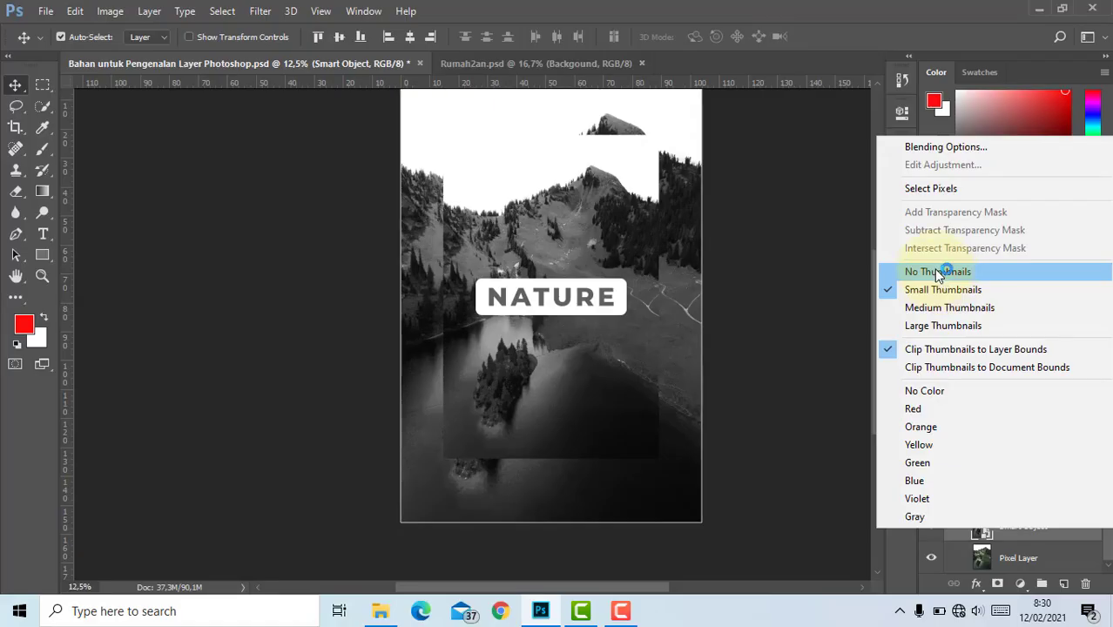
click(922, 310)
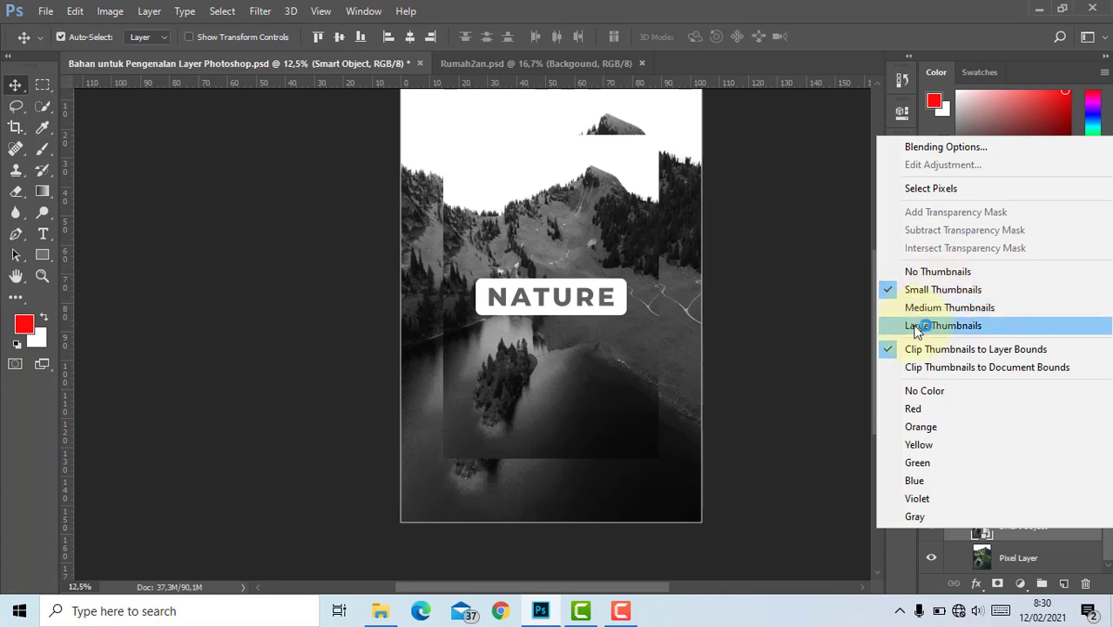
click(917, 328)
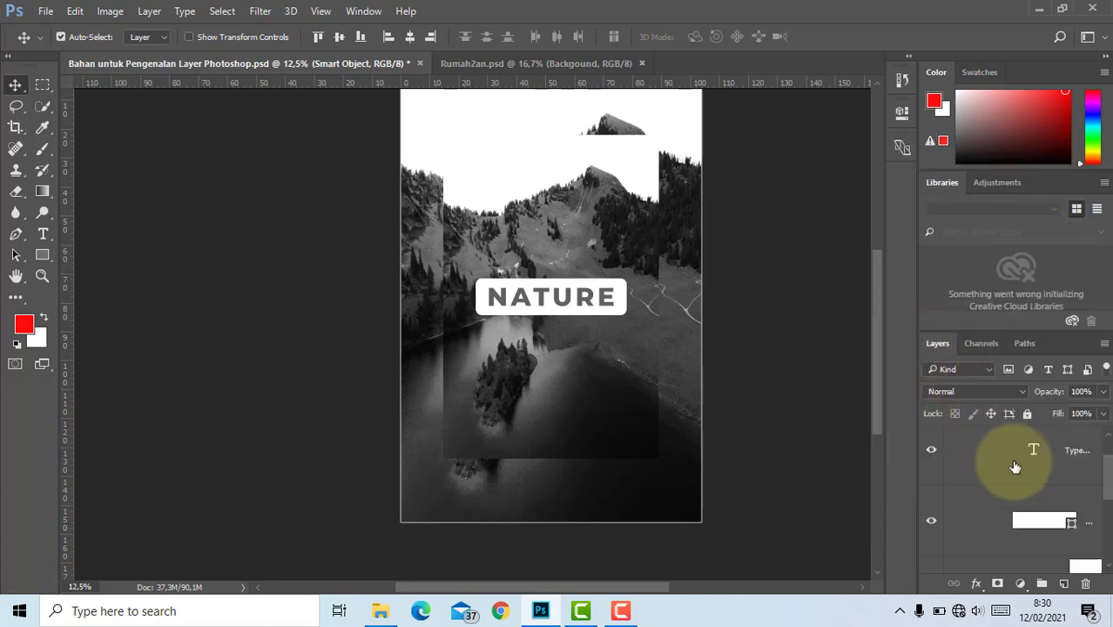
- Change the layer thumbnail size to Small Thumbnails through the Pixel Layer's thumbnail options
scroll(1016, 468, down, 1)
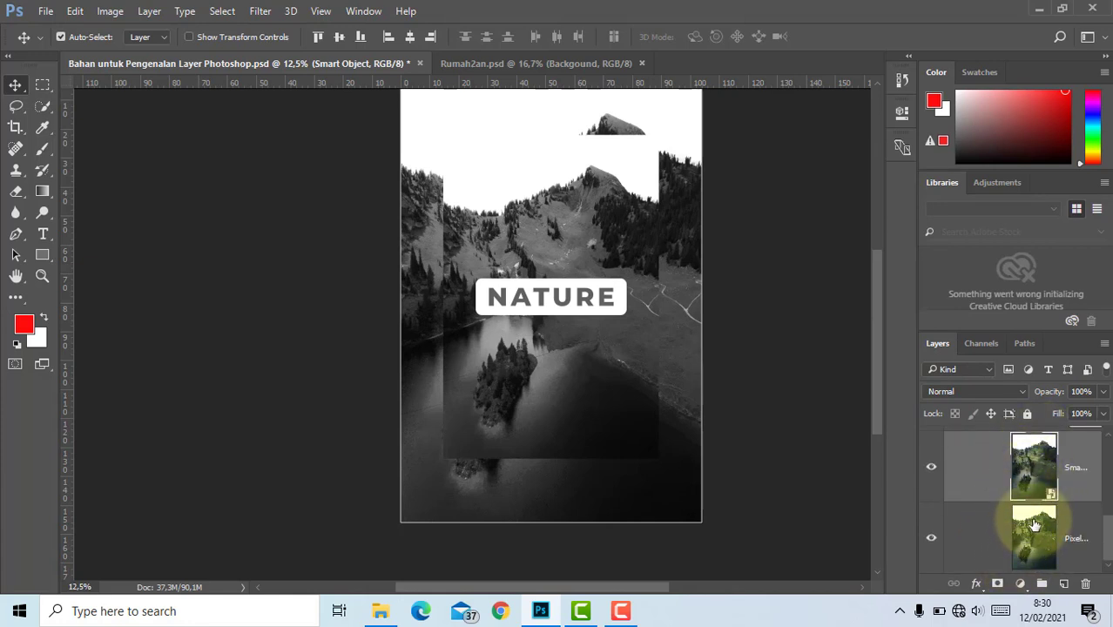
right_click(1034, 543)
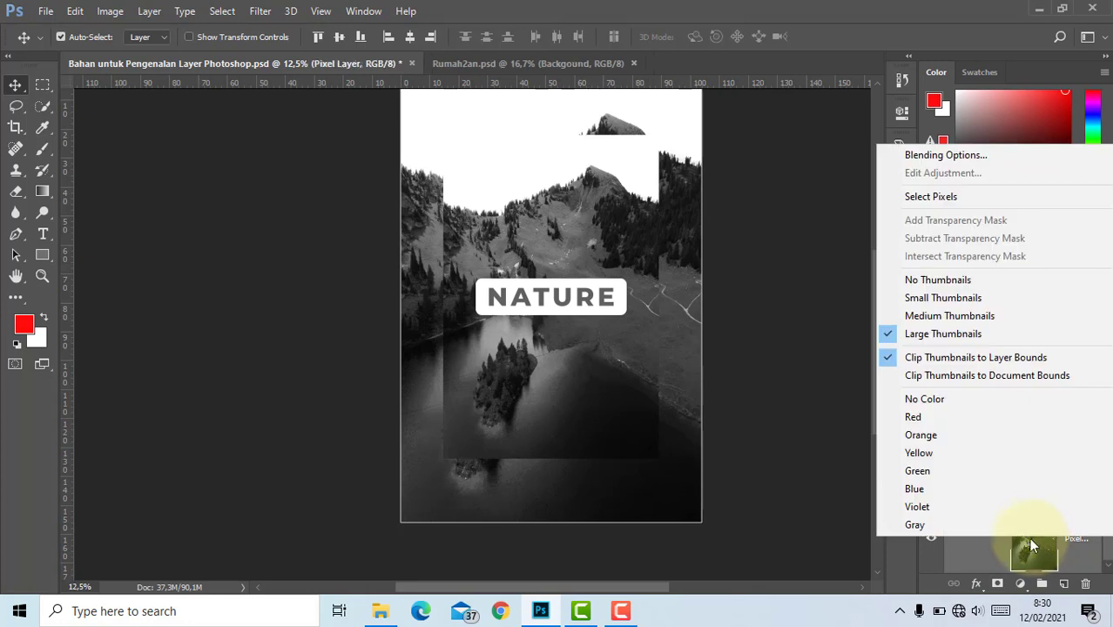
click(941, 301)
scroll(944, 491, up, 2)
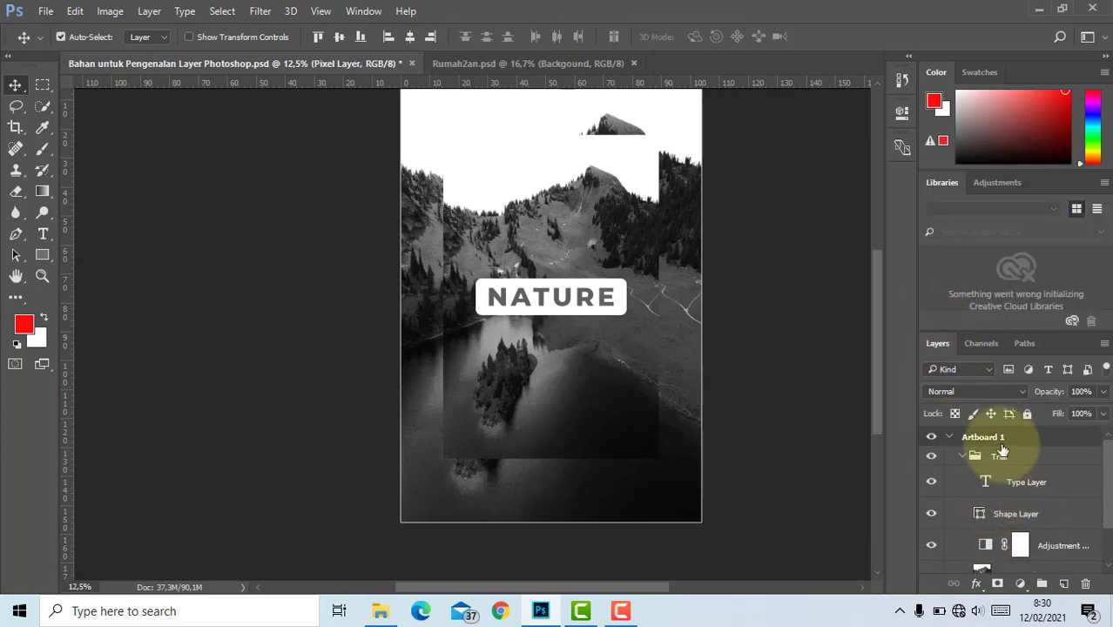
scroll(985, 492, down, 2)
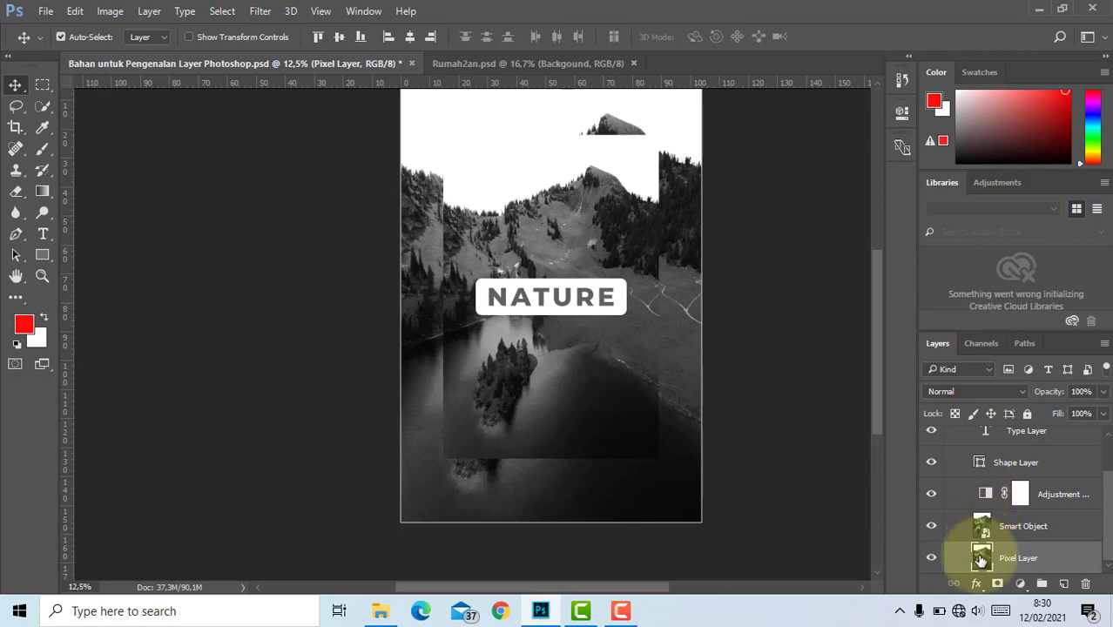
- Switch the layer thumbnail size to Medium Thumbnails and after that to No Thumbnails, using the Pixel Layer's thumbnail options
right_click(981, 561)
click(939, 335)
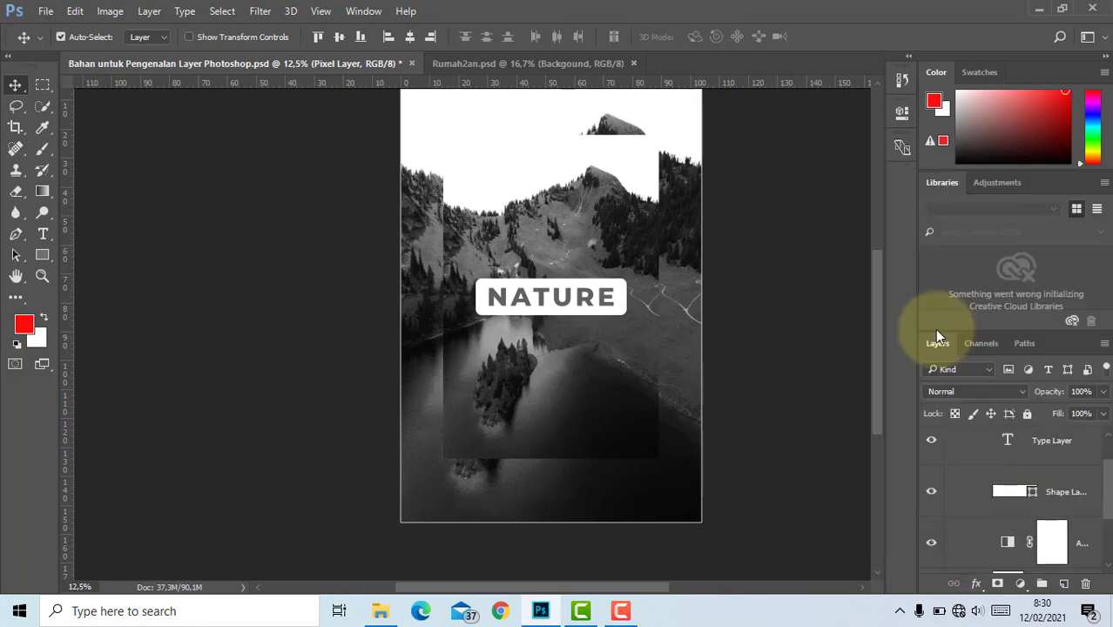
scroll(1027, 514, down, 2)
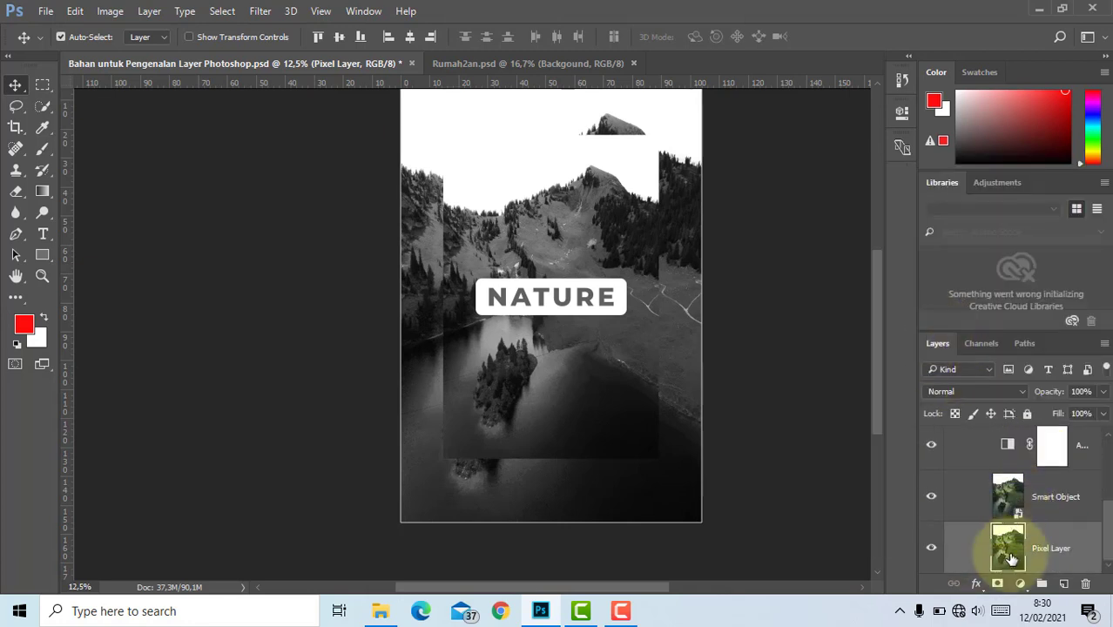
right_click(1002, 554)
click(952, 289)
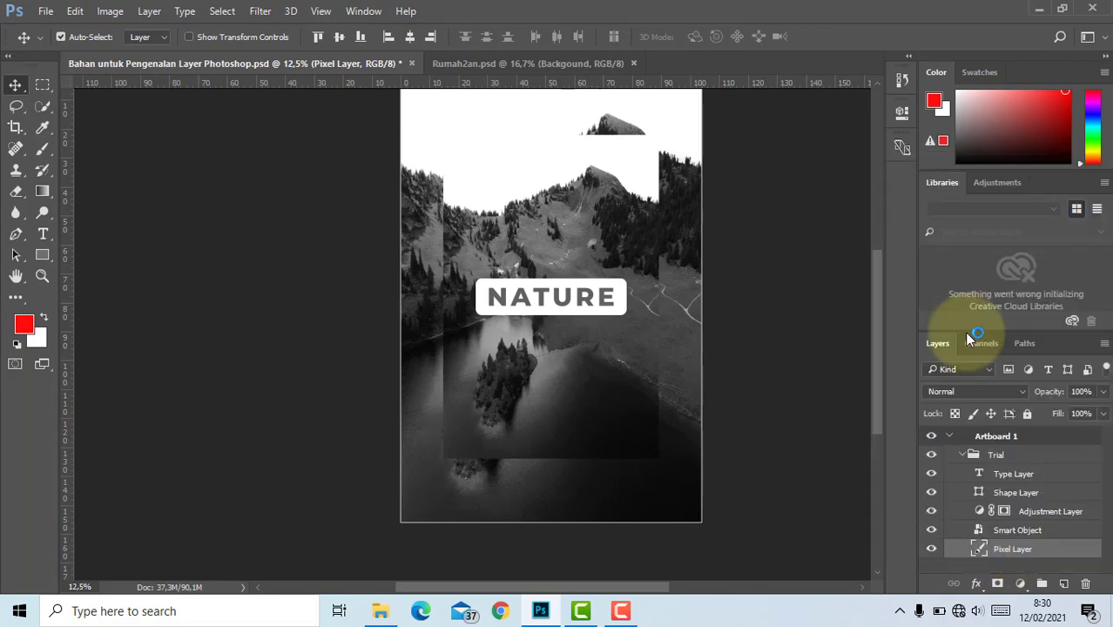
- Set the layer thumbnails back to Small Thumbnails through the Pixel Layer's thumbnail options
right_click(980, 550)
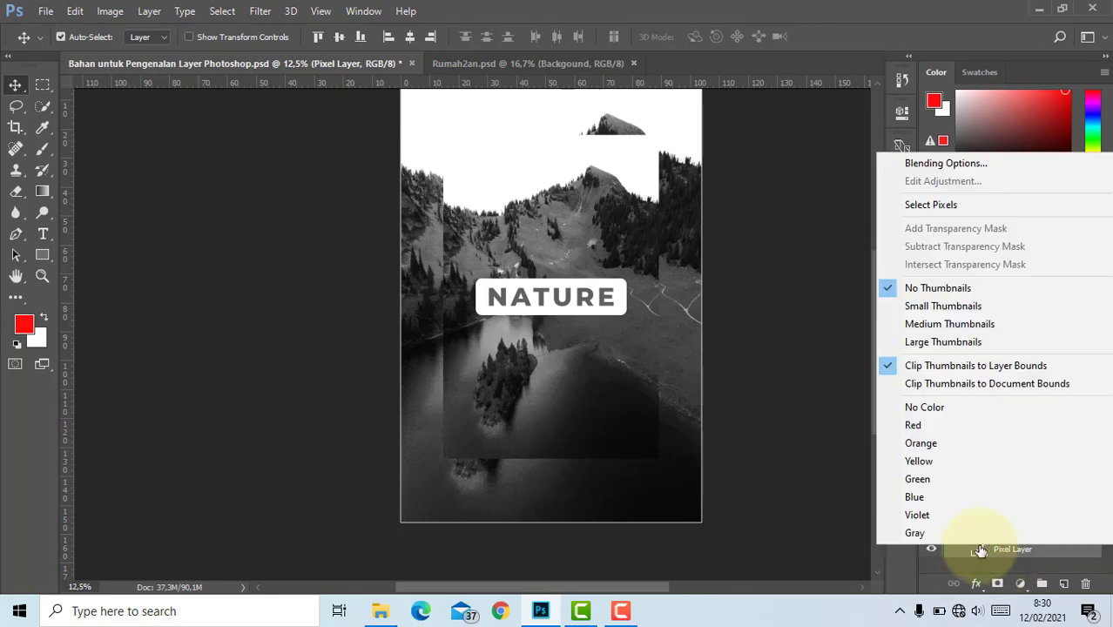
click(994, 312)
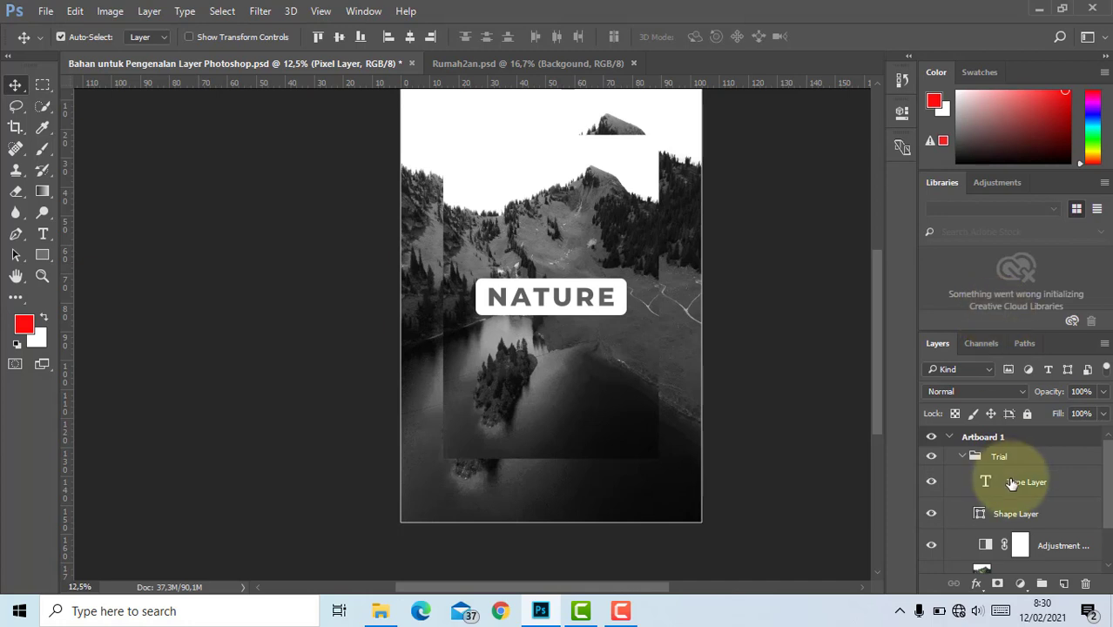
scroll(1010, 484, down, 2)
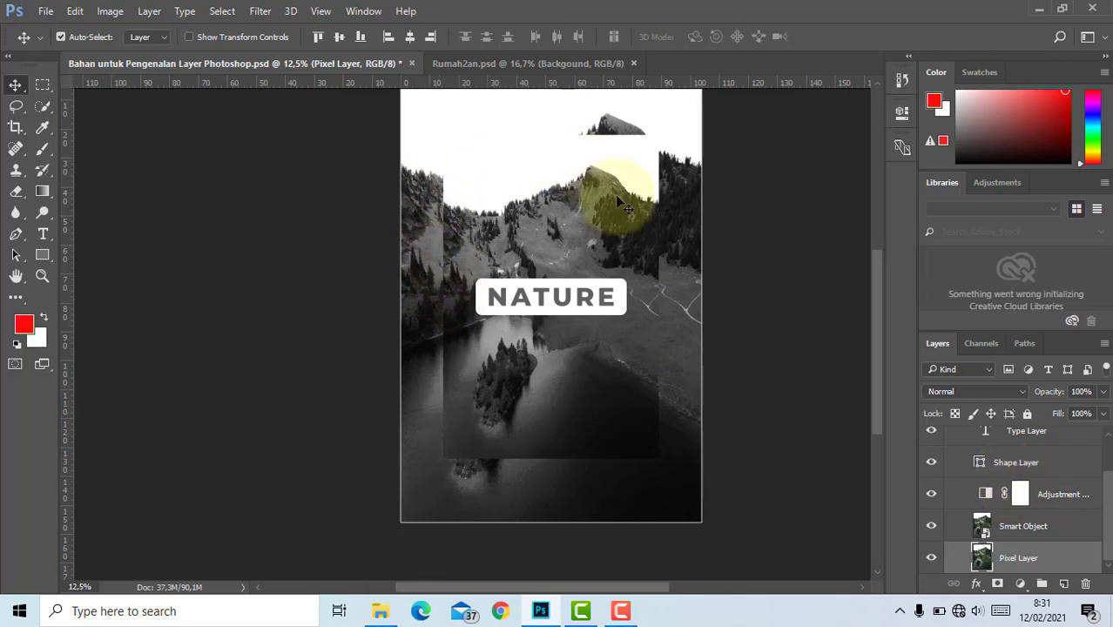
- Examine the artboard and the thumbnail clipping and color options offered for the Pixel Layer
scroll(538, 260, up, 1)
scroll(539, 260, up, 3)
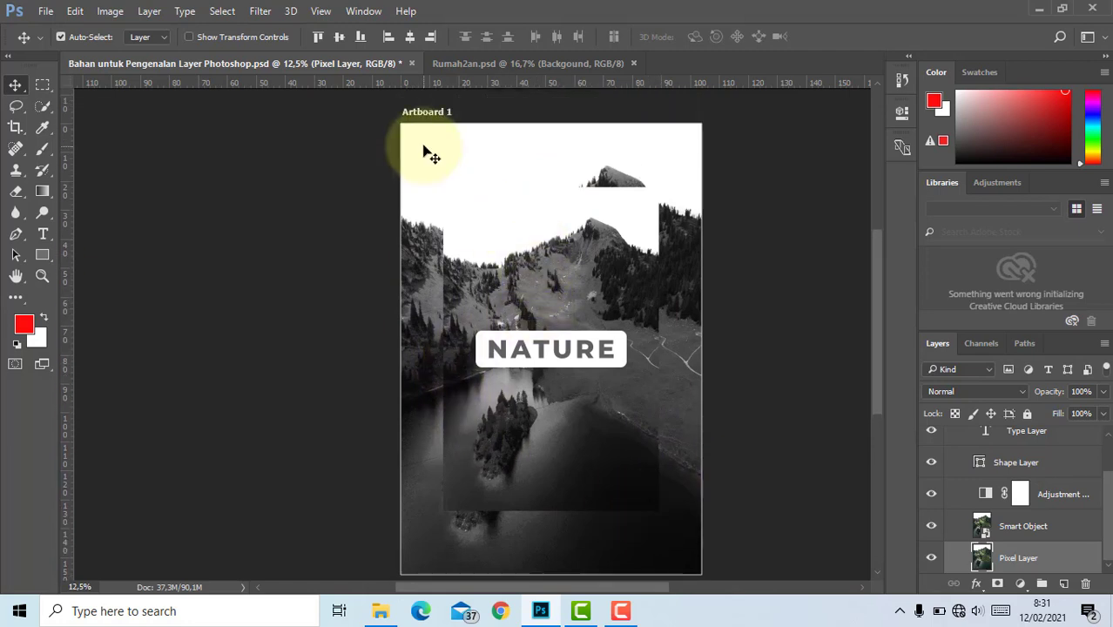
scroll(629, 279, down, 2)
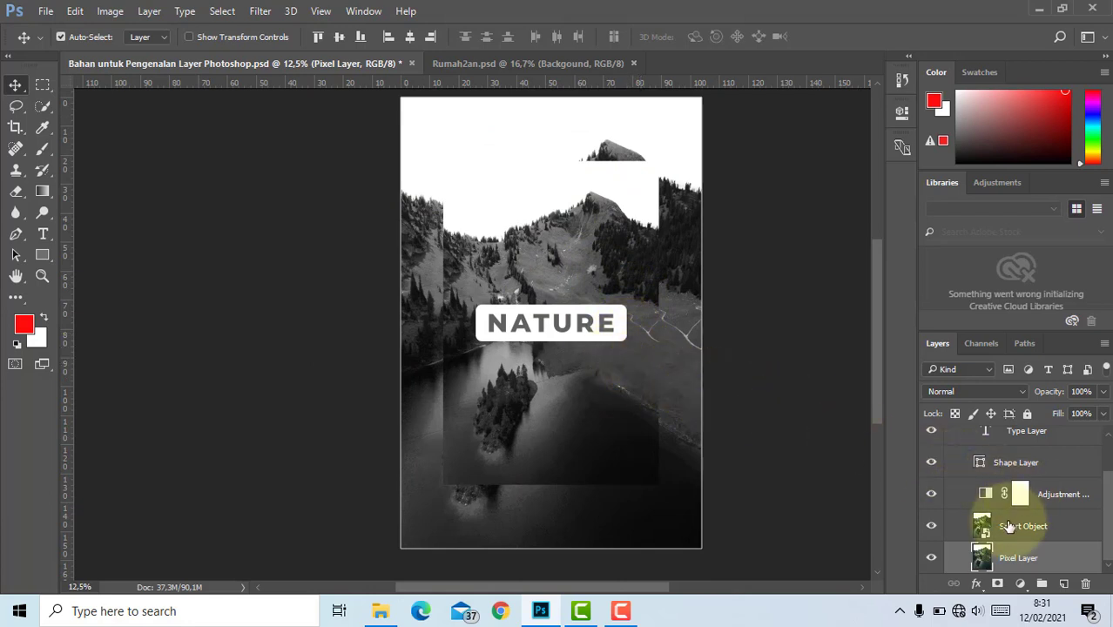
right_click(989, 567)
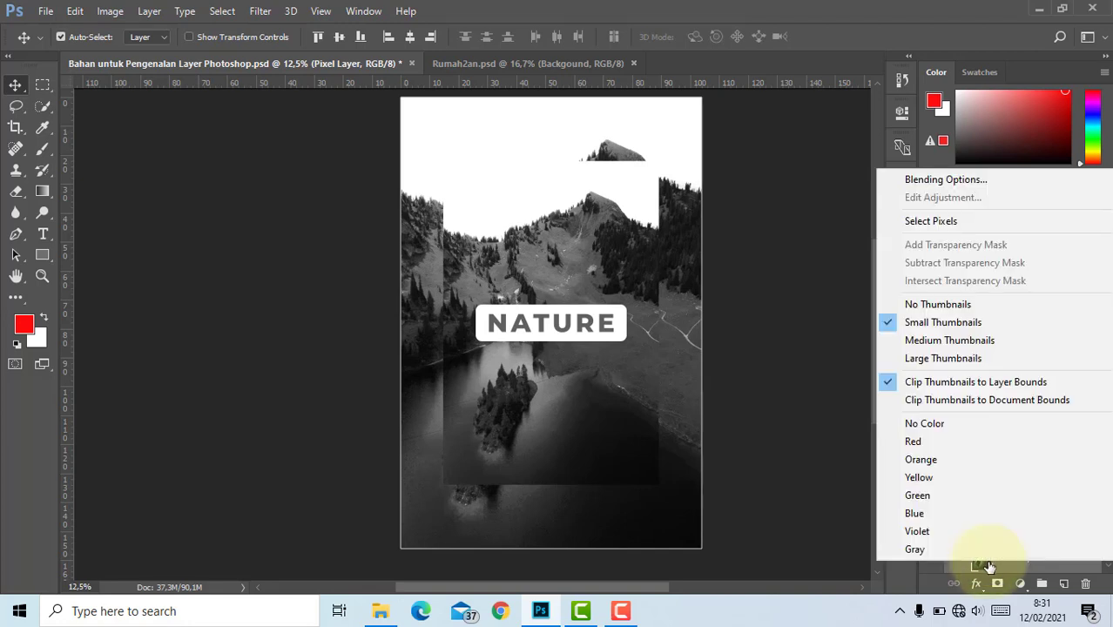
click(993, 389)
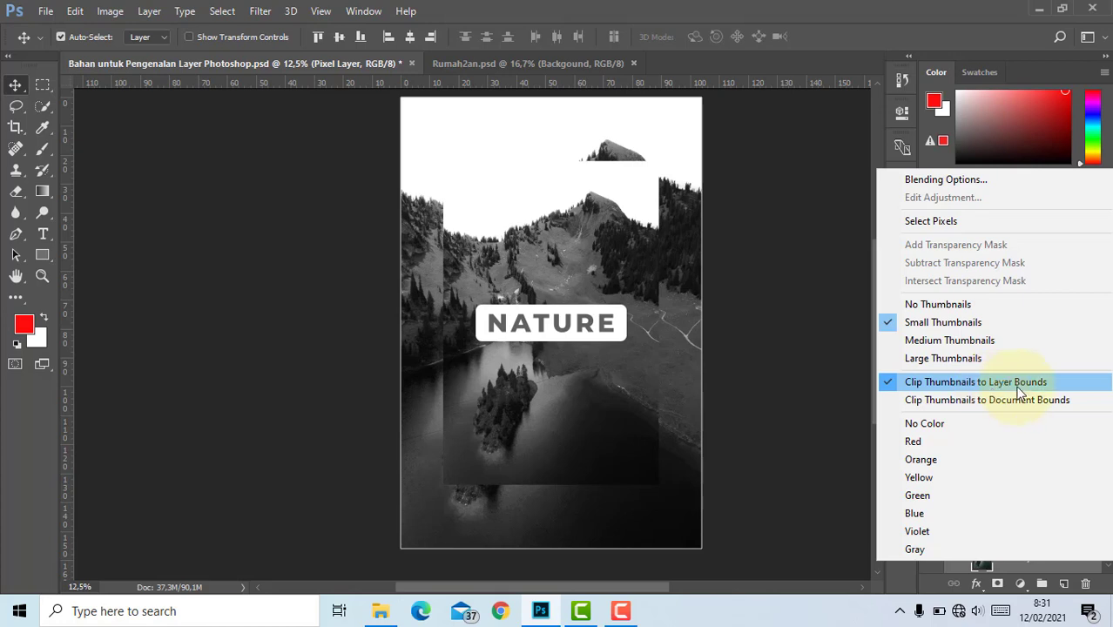
click(1000, 430)
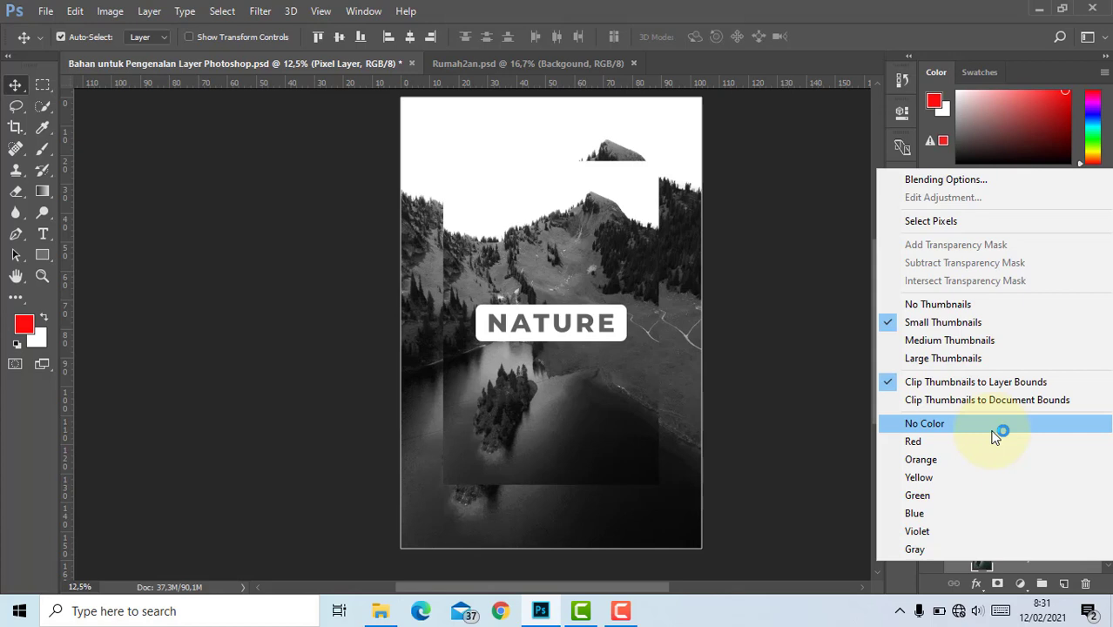
click(843, 516)
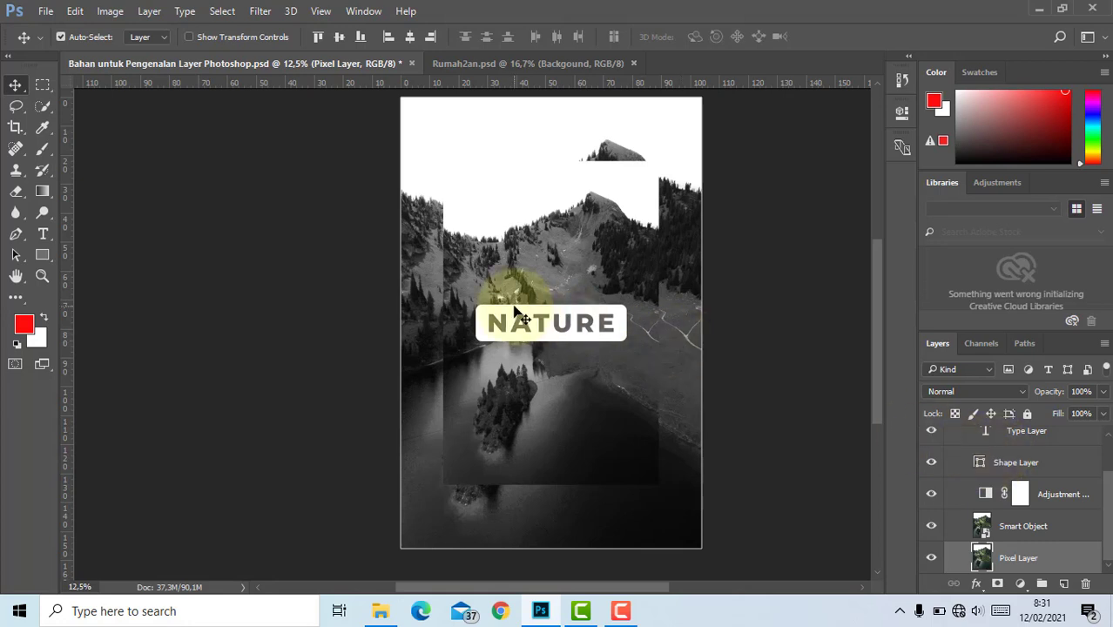
- Apply Clip Thumbnails to Document Bounds through the Smart Object layer's thumbnail options
click(1007, 460)
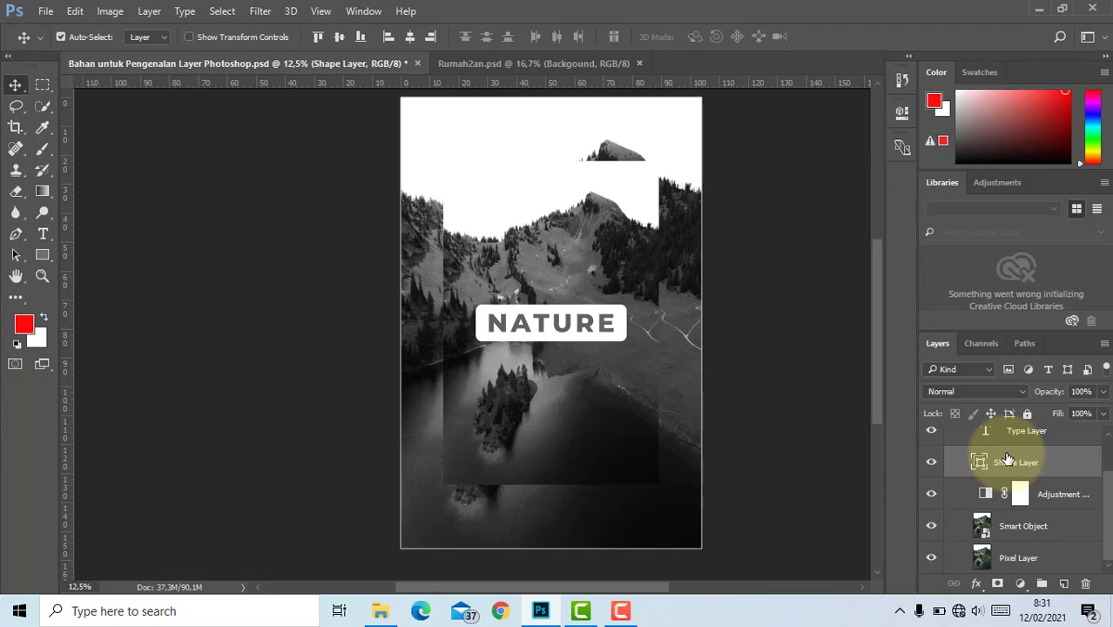
right_click(1008, 460)
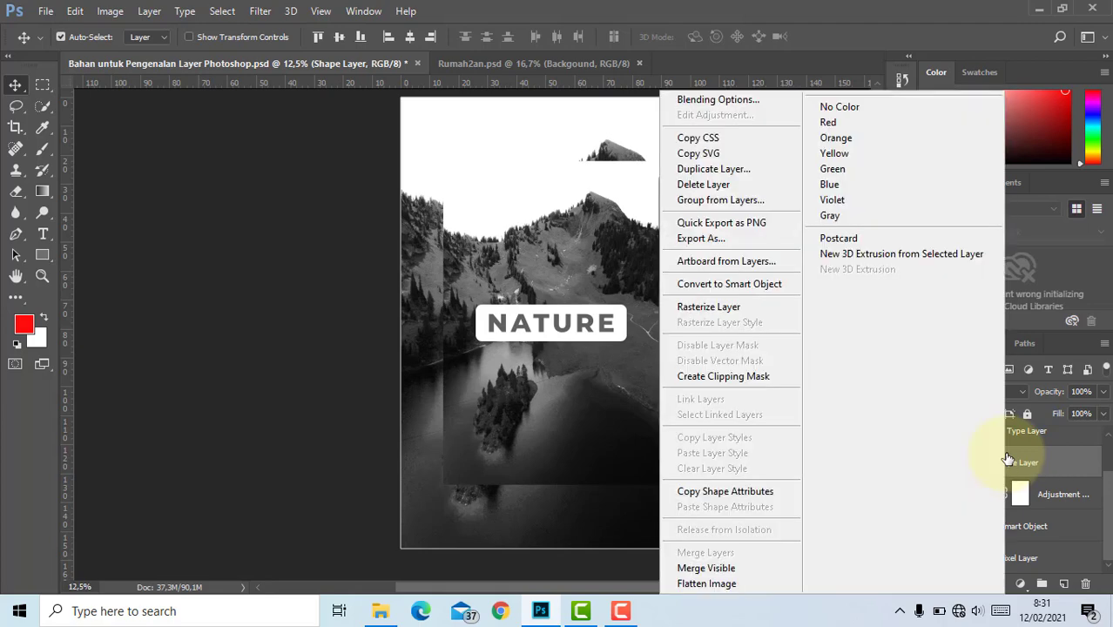
click(1055, 519)
right_click(983, 528)
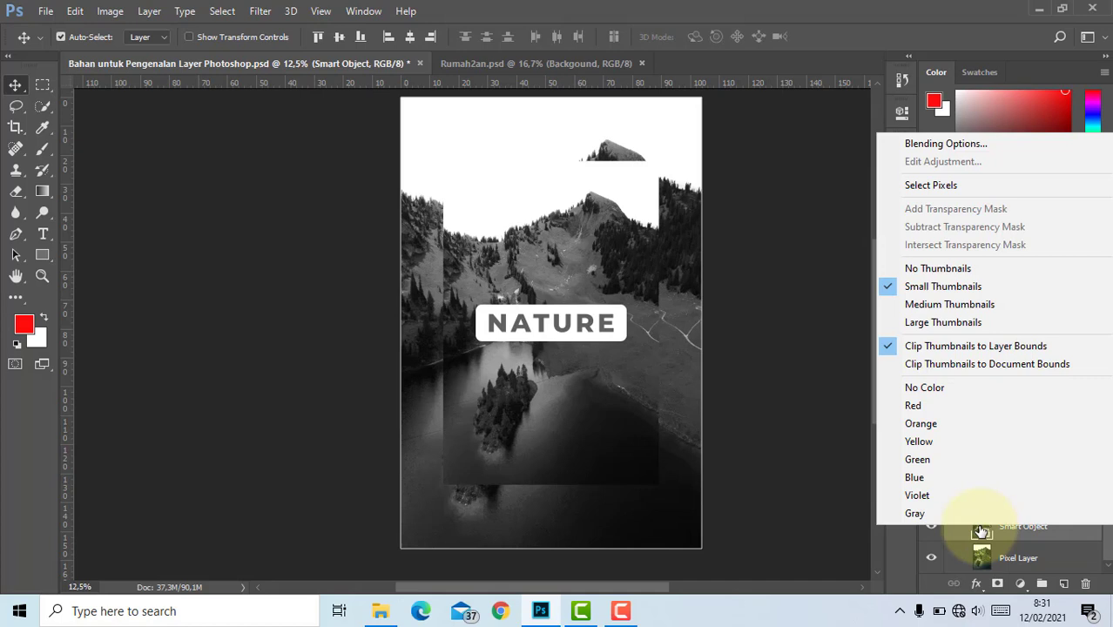
click(975, 364)
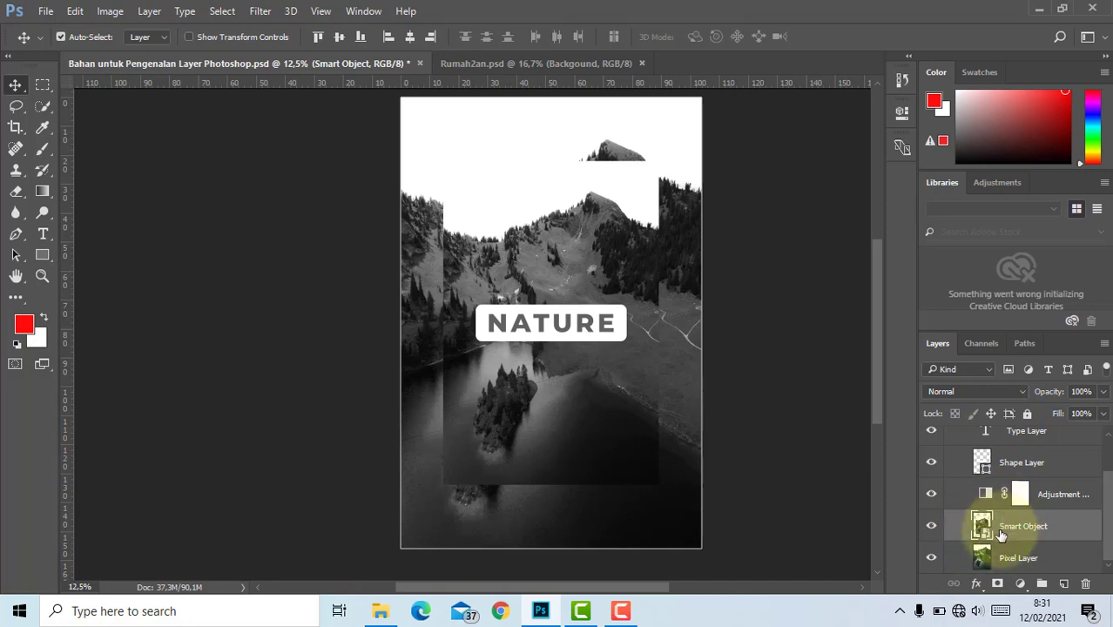
- Restore Clip Thumbnails to Layer Bounds through the Smart Object layer's thumbnail options
scroll(980, 471, up, 1)
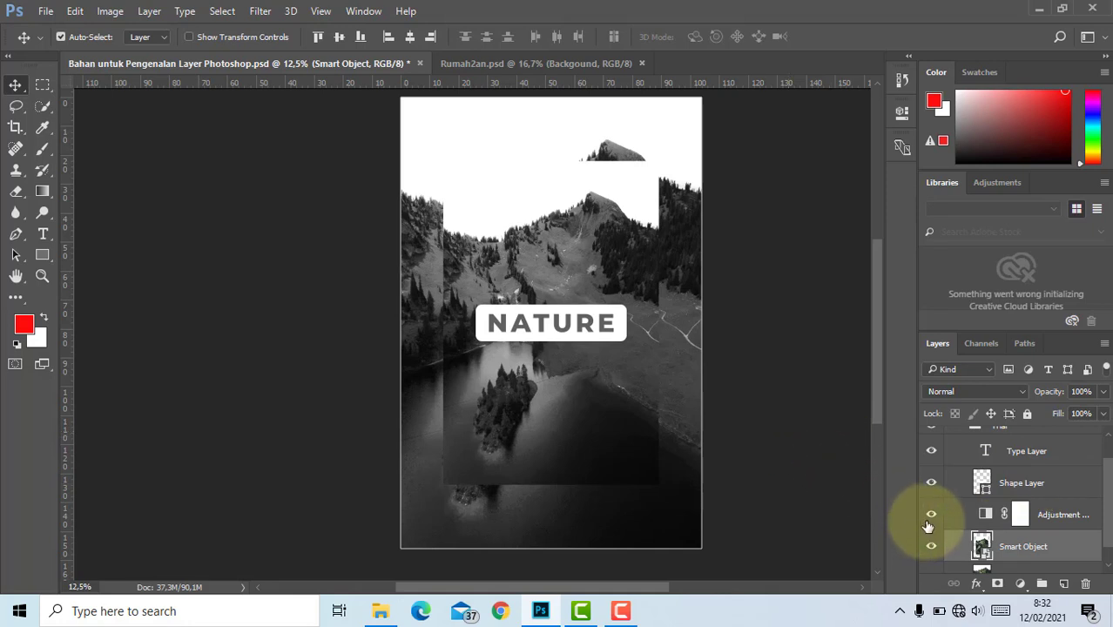
right_click(985, 551)
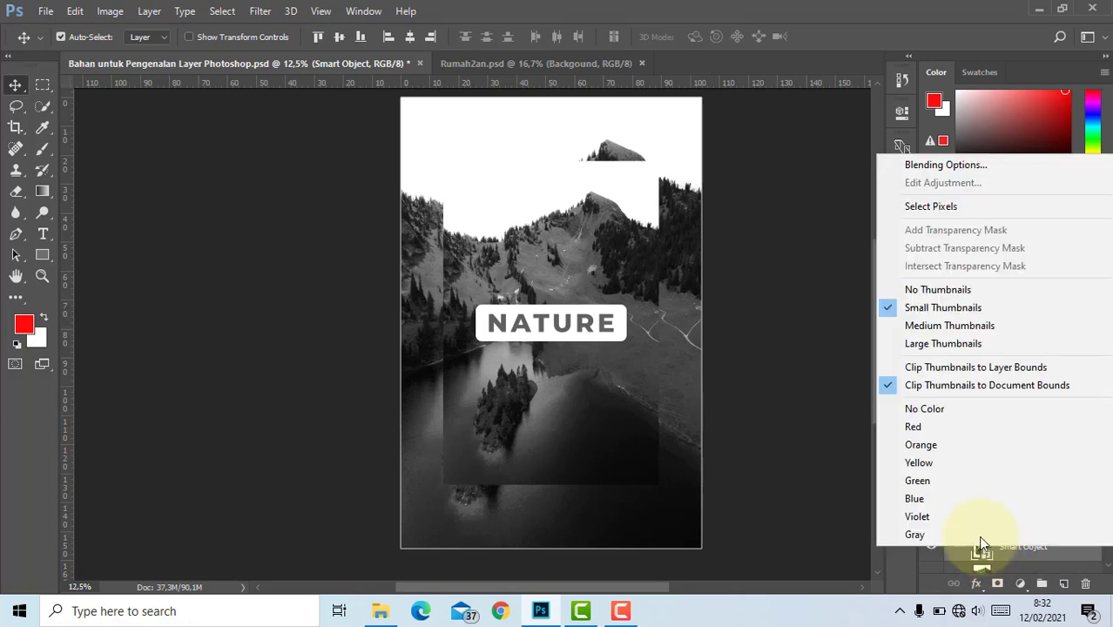
click(979, 374)
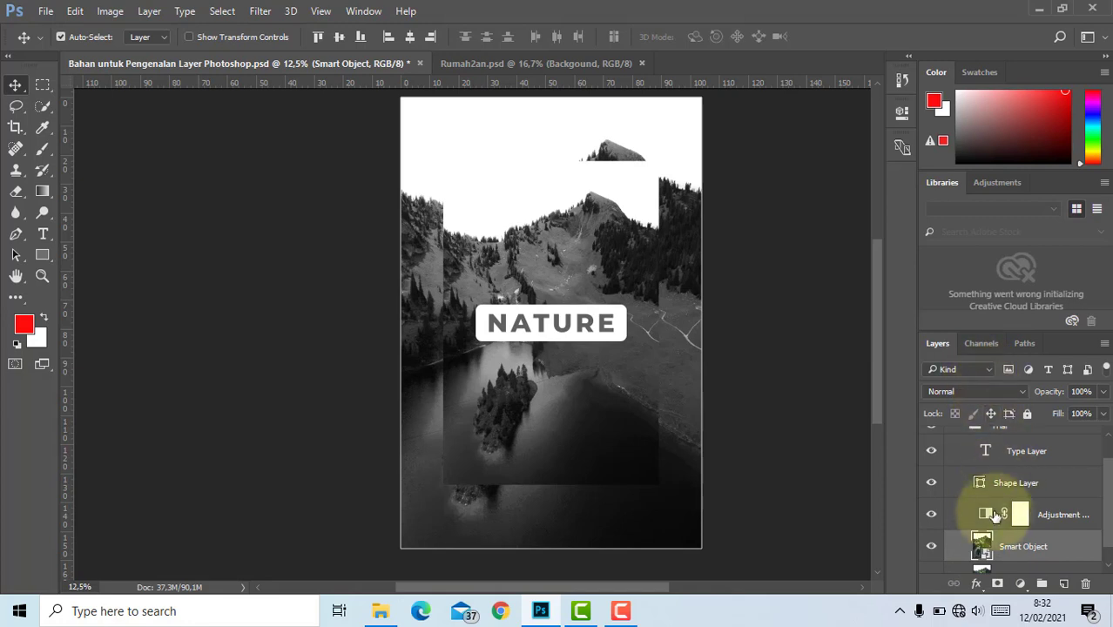
- Assign the Red color label to the Smart Object layer
scroll(980, 536, down, 1)
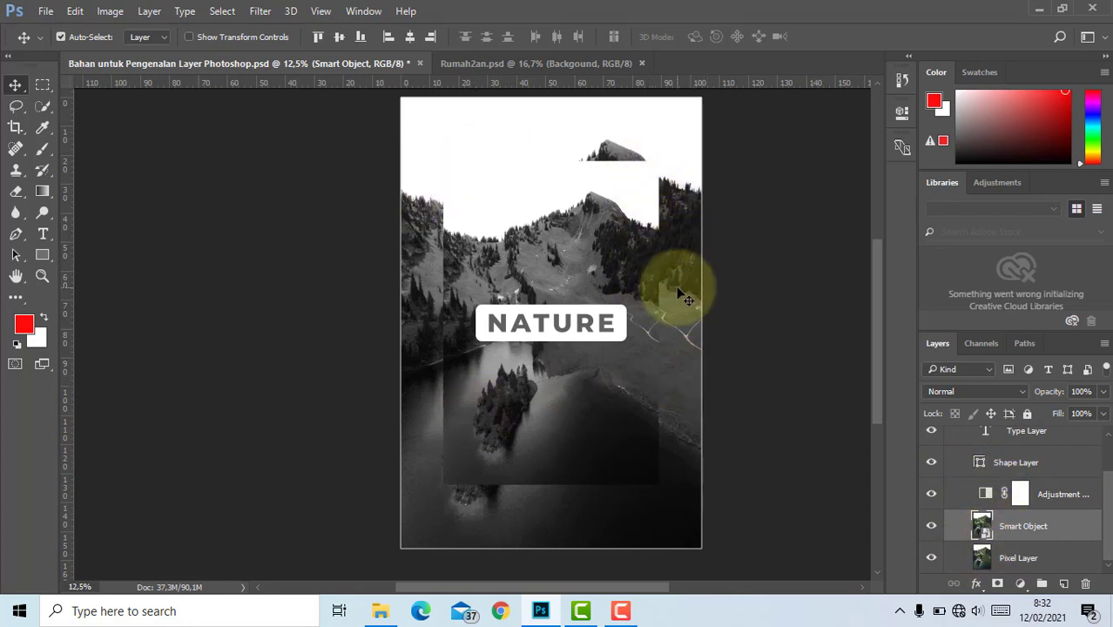
right_click(980, 535)
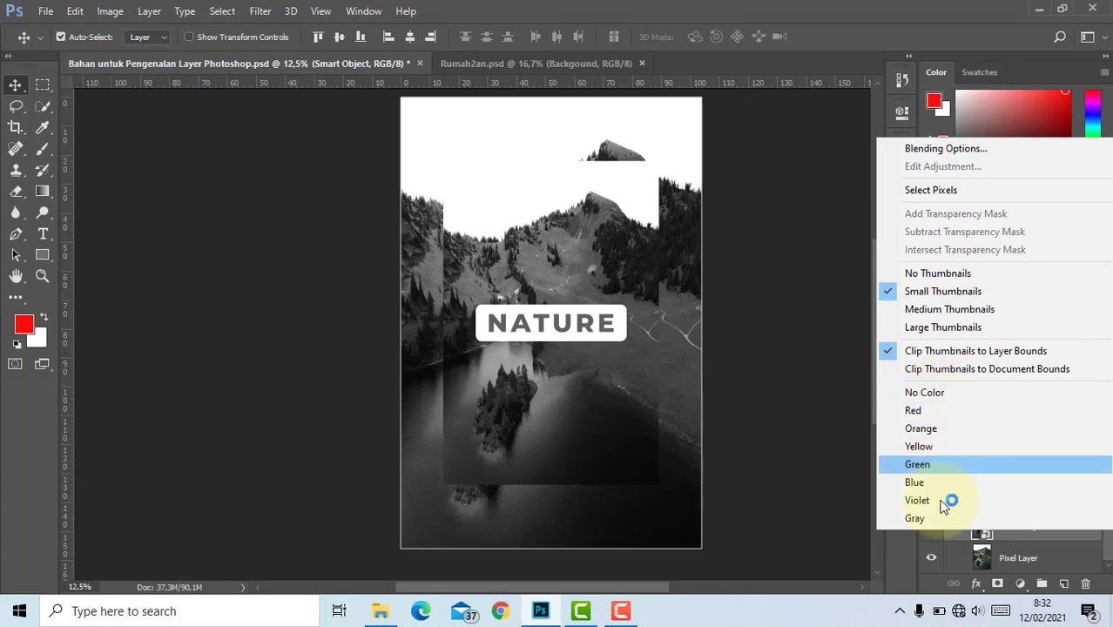
click(927, 415)
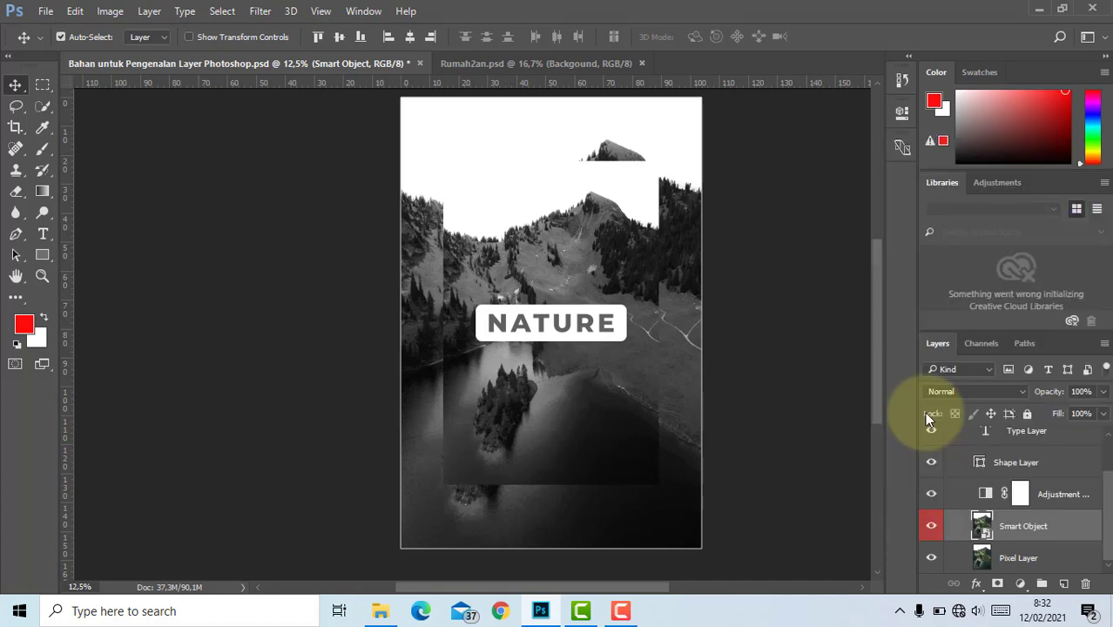
- Assign the Yellow color label to the Adjustment Layer and the Violet color label to the Shape Layer
right_click(971, 491)
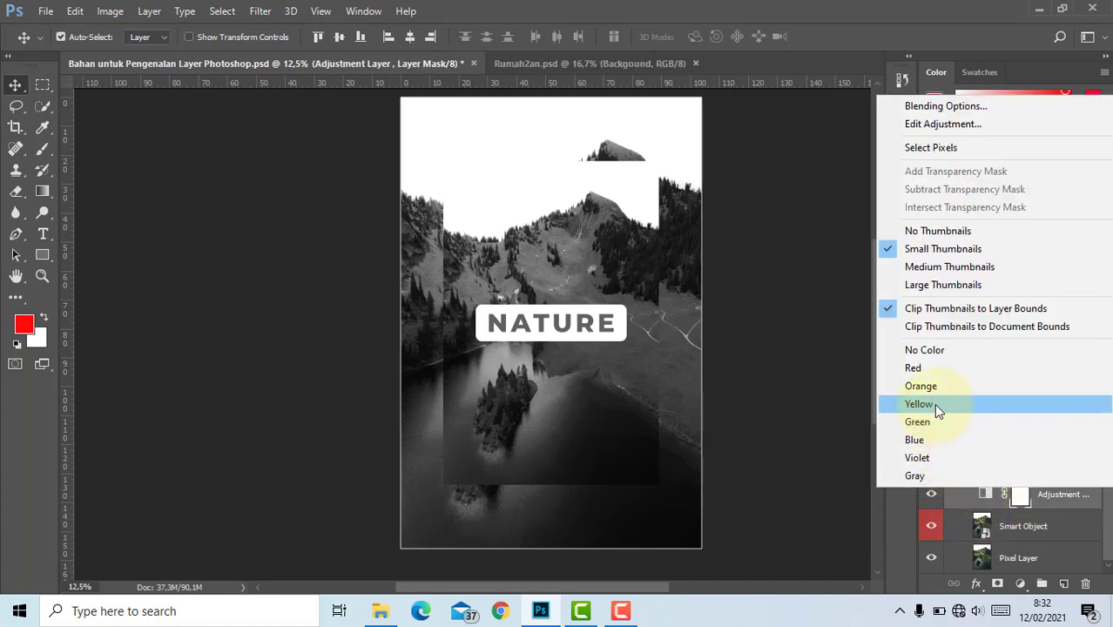
click(934, 403)
right_click(980, 461)
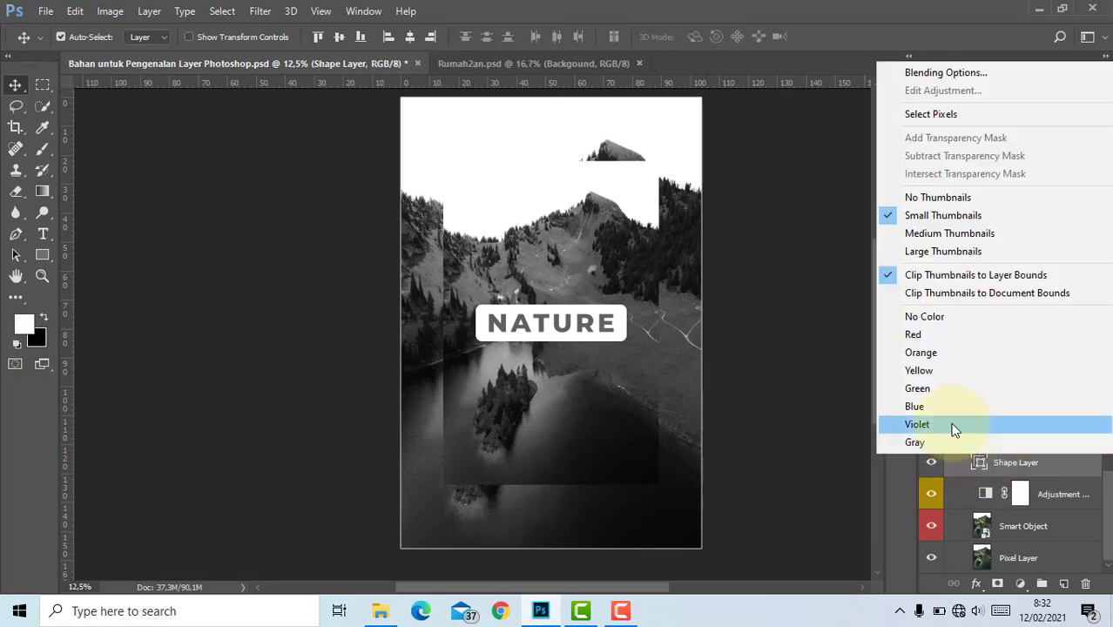
click(954, 426)
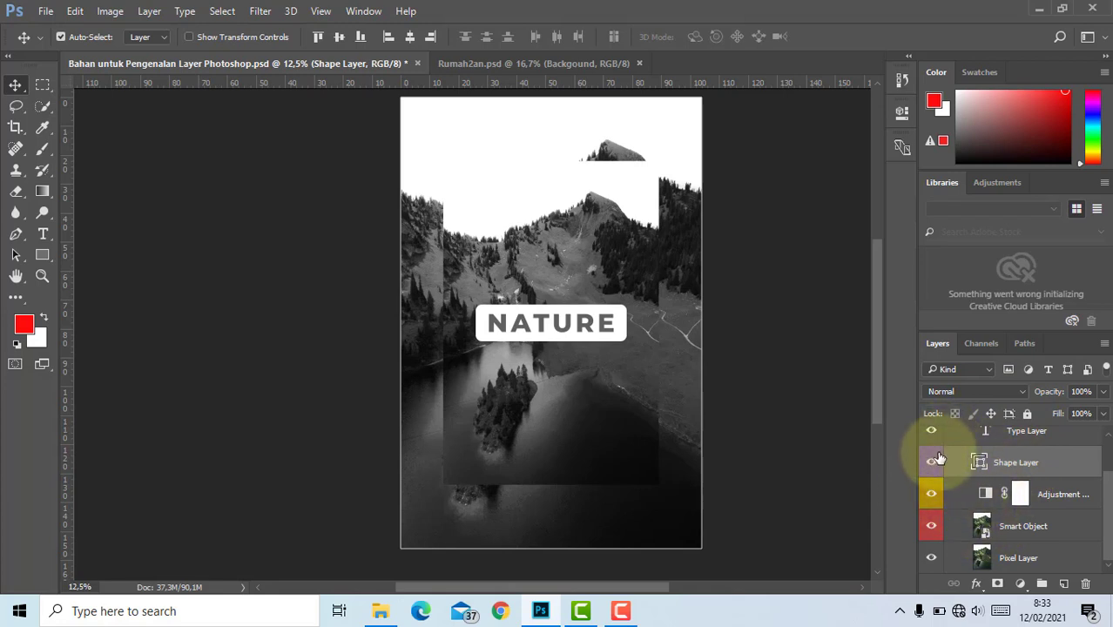
- Switch the layer filter type from Kind to Color
scroll(939, 459, up, 3)
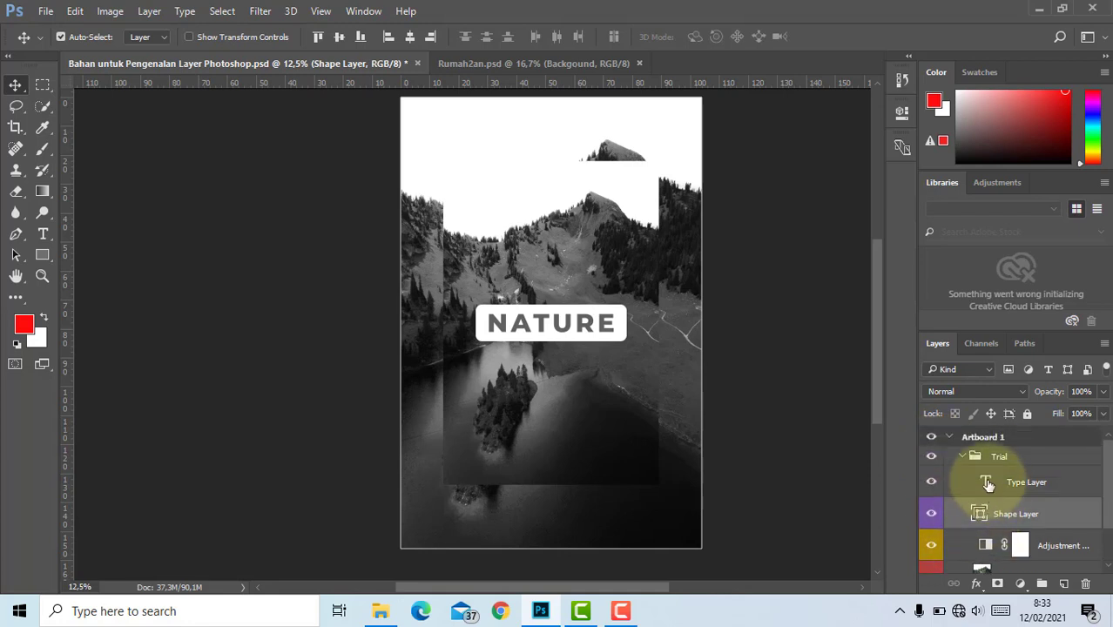
scroll(959, 570, down, 3)
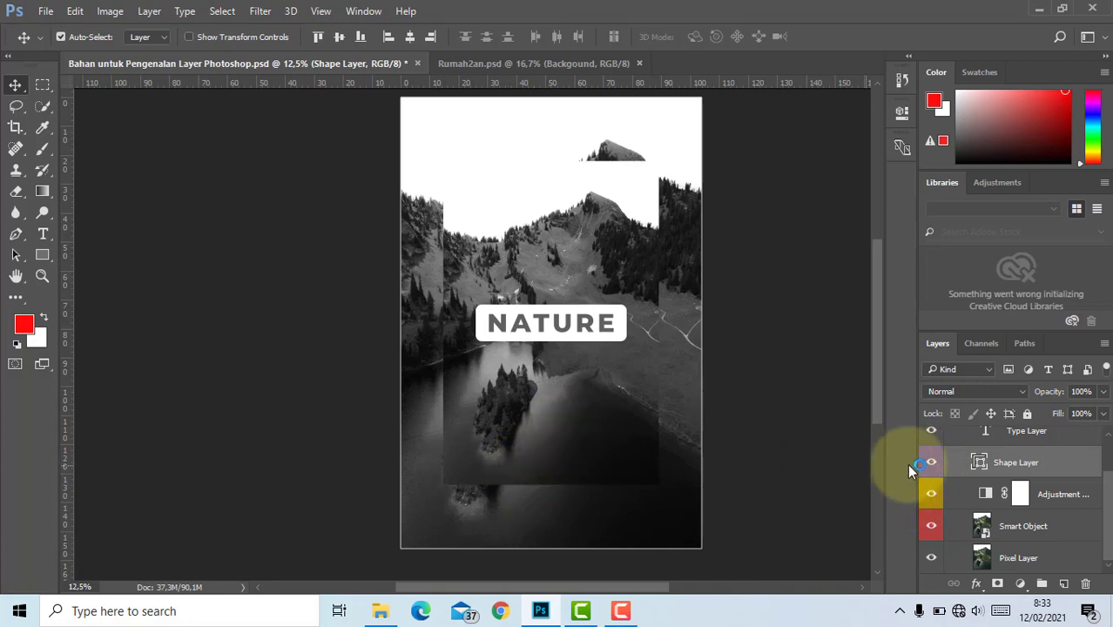
scroll(875, 486, up, 1)
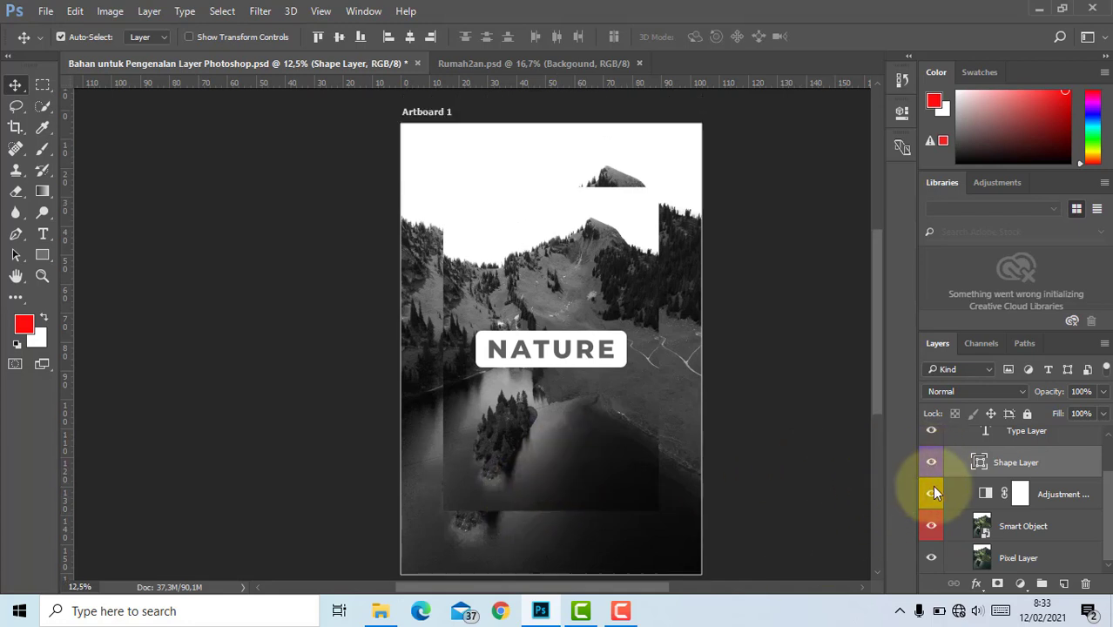
scroll(812, 478, down, 1)
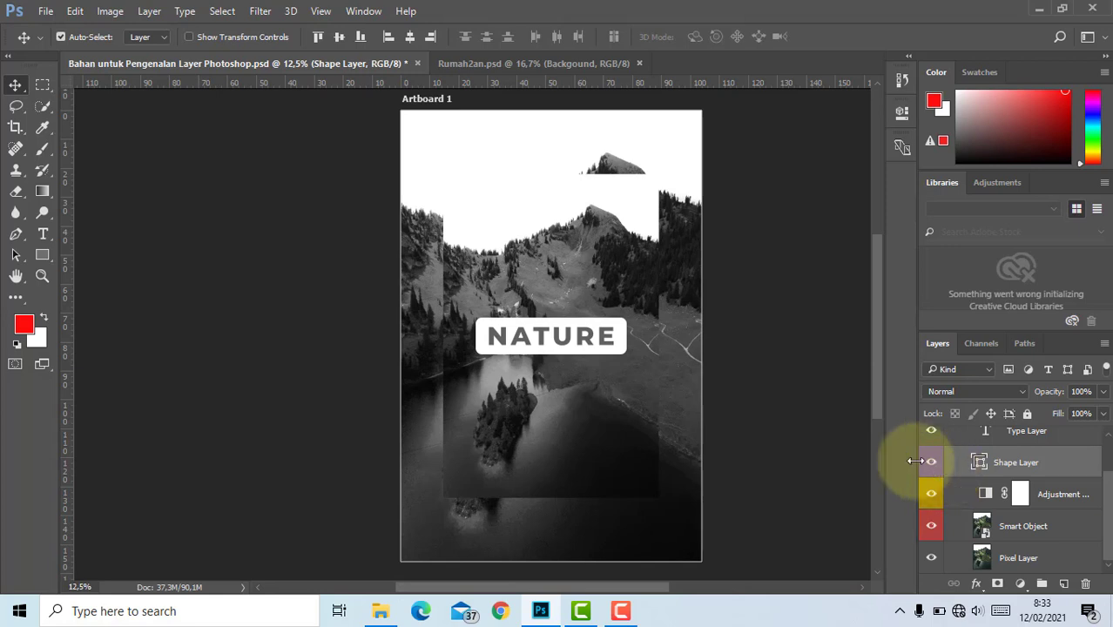
click(983, 368)
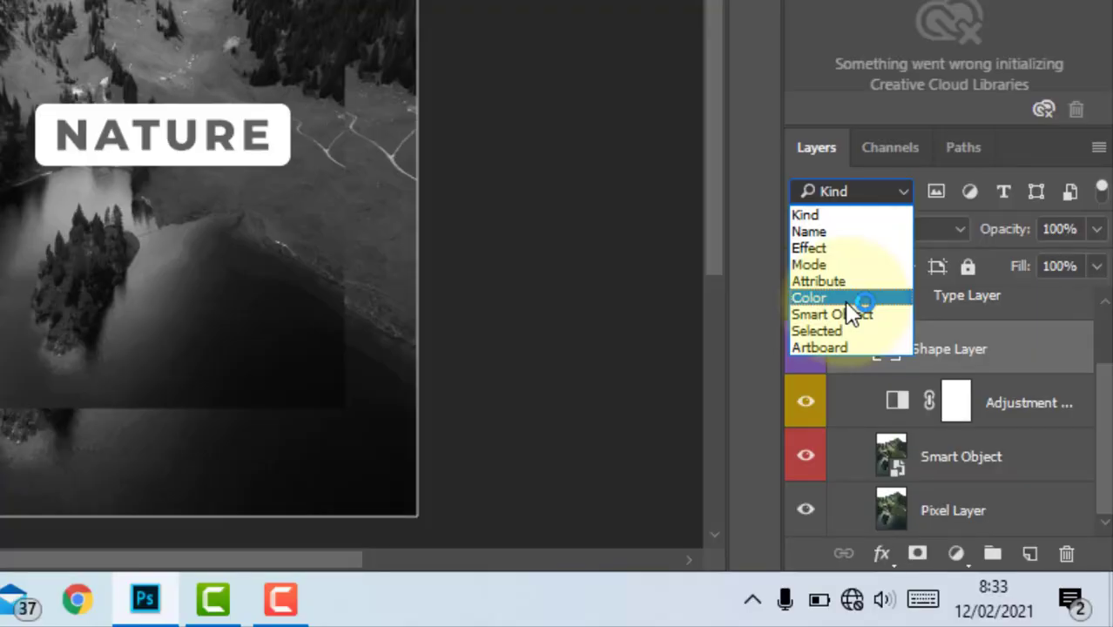
click(954, 433)
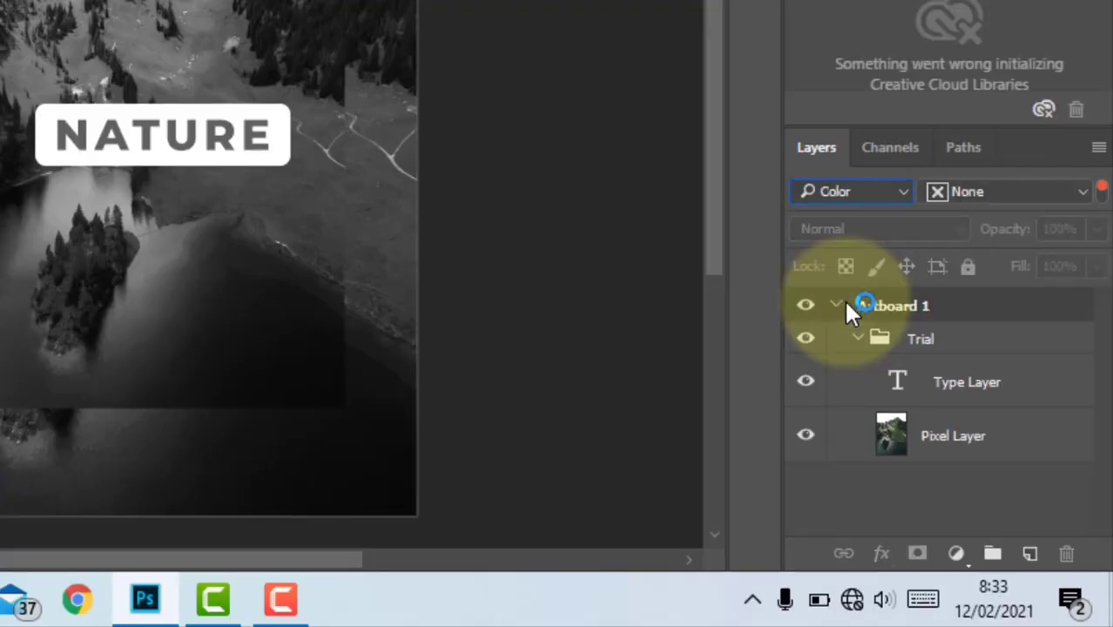
- Filter the layers by the Red color label and by the Yellow color label
click(1078, 193)
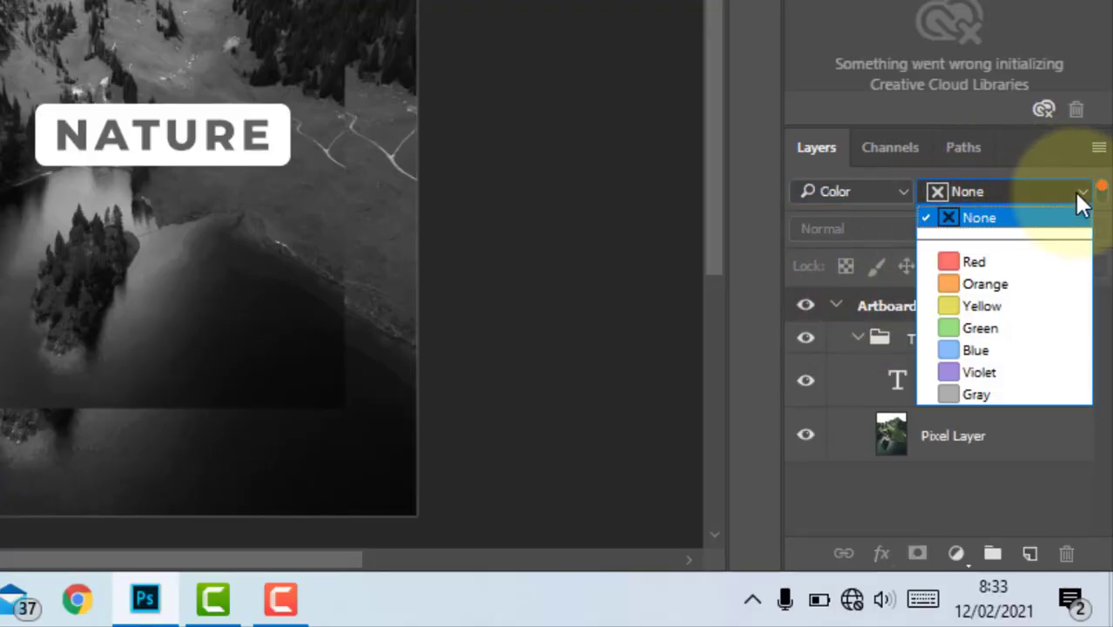
click(1055, 260)
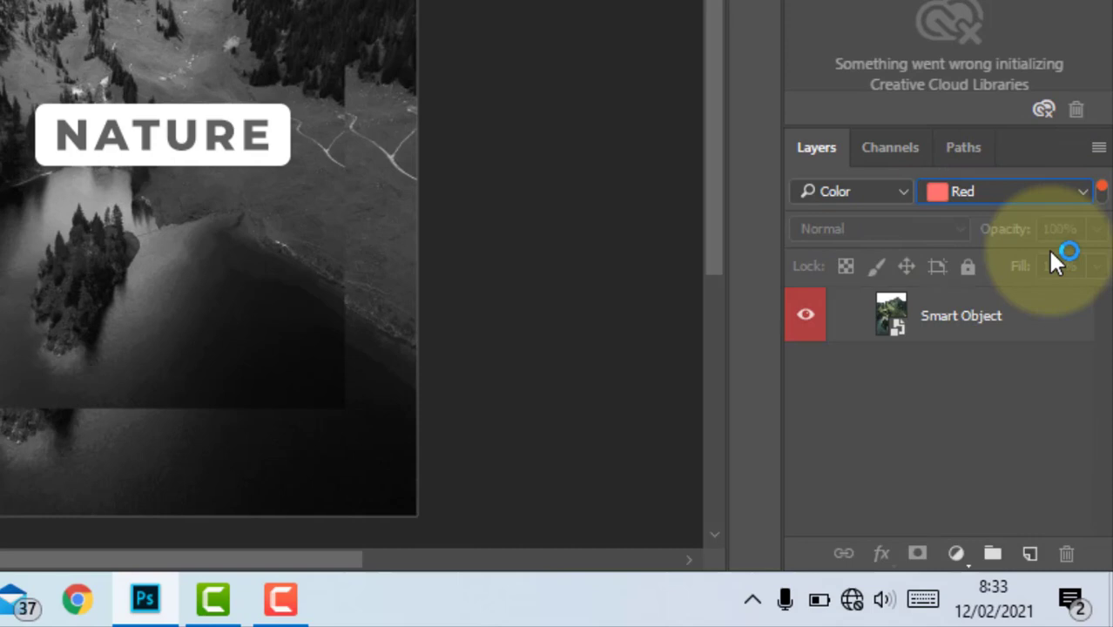
click(1057, 194)
click(1015, 305)
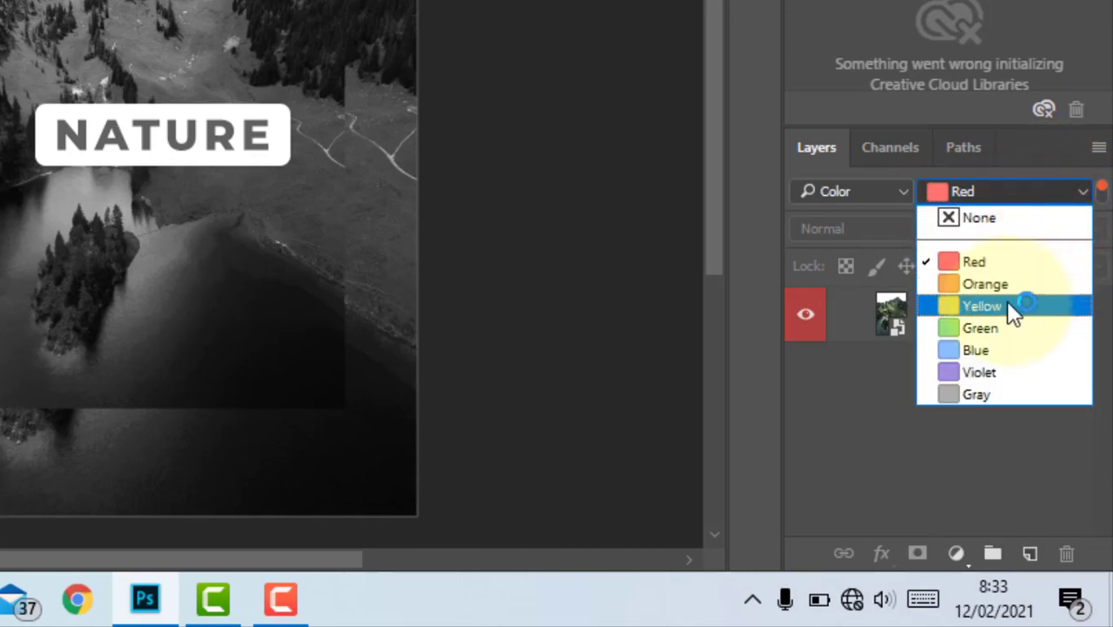
- Turn off layer filtering to list all layers of Artboard 1 again
click(889, 199)
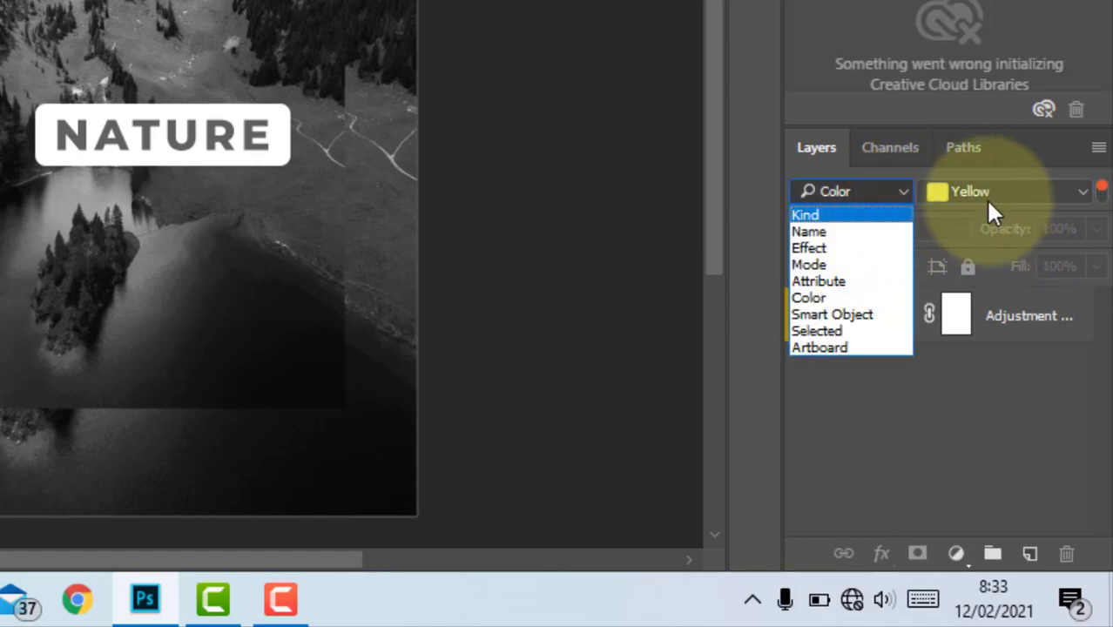
click(1105, 201)
click(1103, 193)
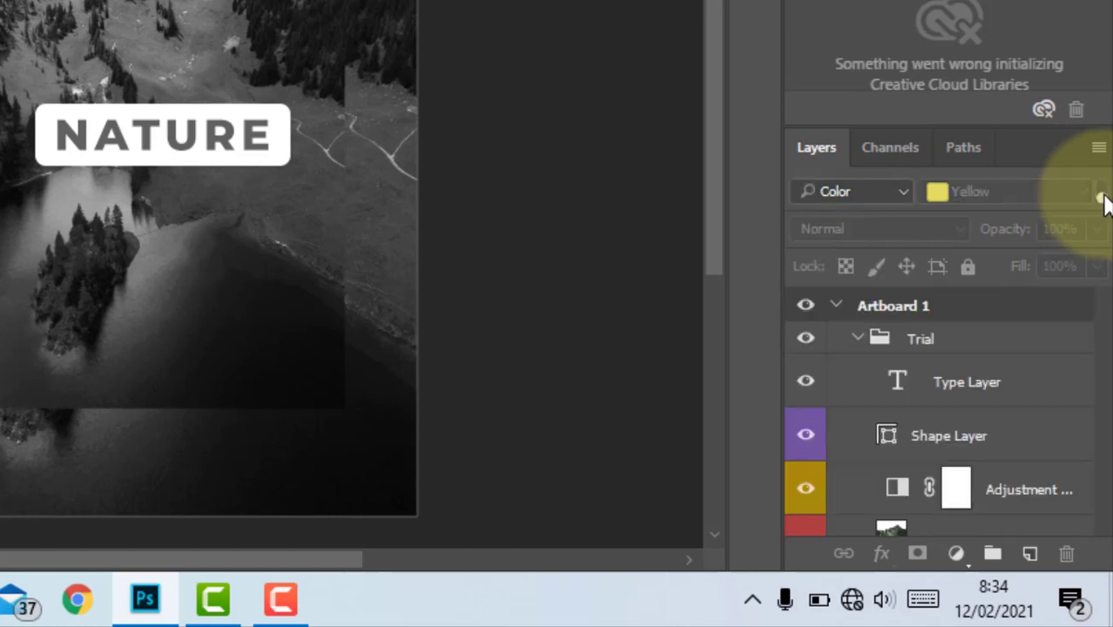
scroll(974, 326, down, 2)
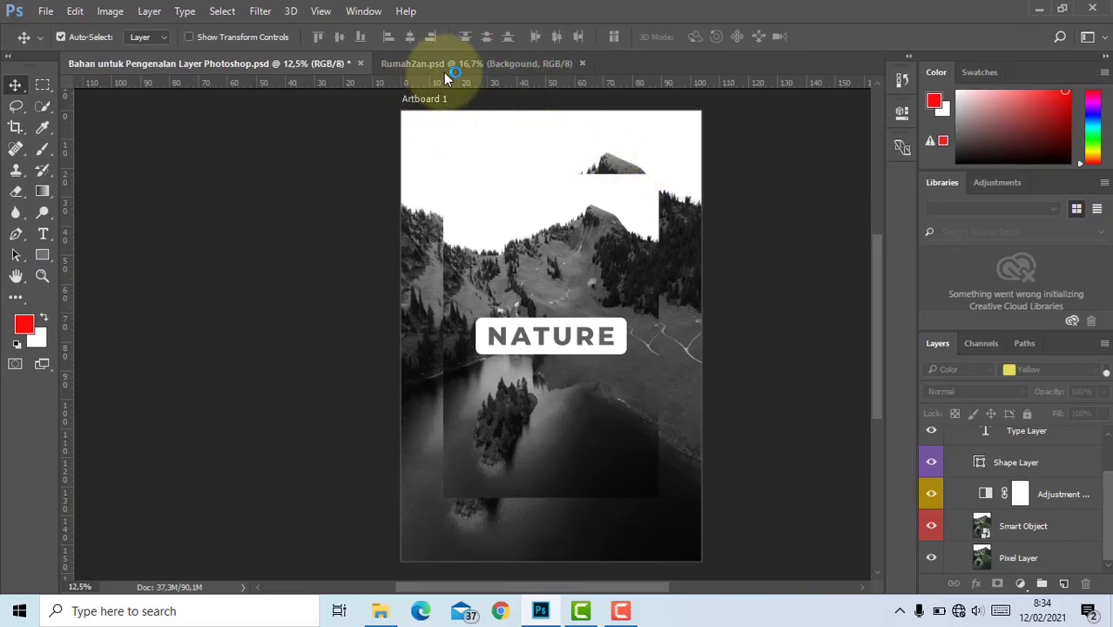
- Switch to the Rumah2an.psd document and select the Atap, Tembok, Jendela and Pintu layers one after another
click(503, 67)
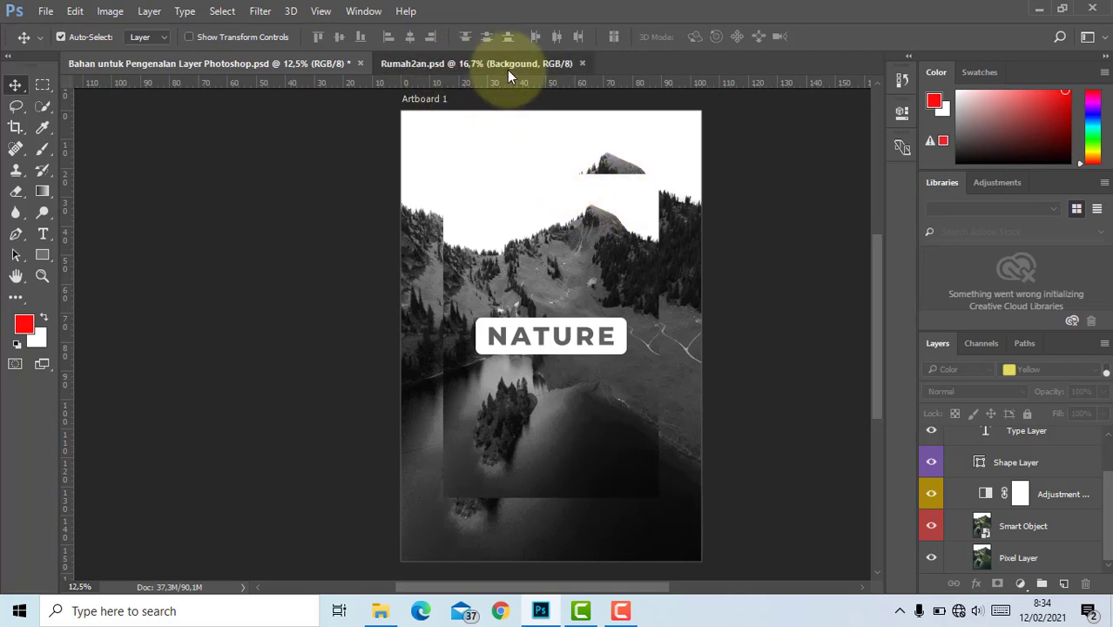
scroll(1051, 491, up, 1)
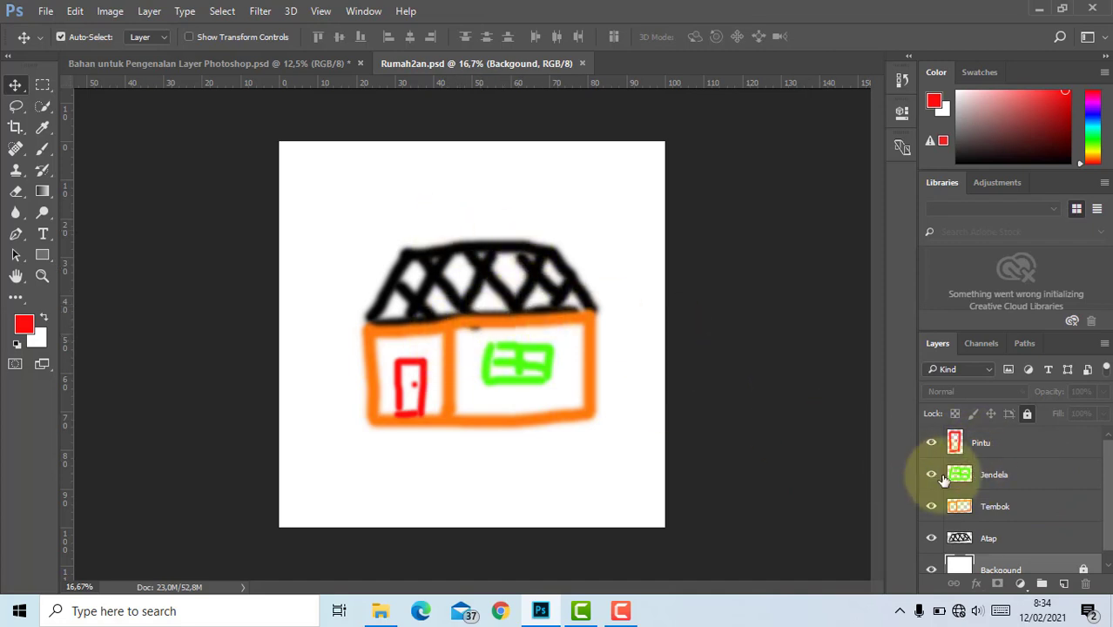
scroll(930, 489, down, 1)
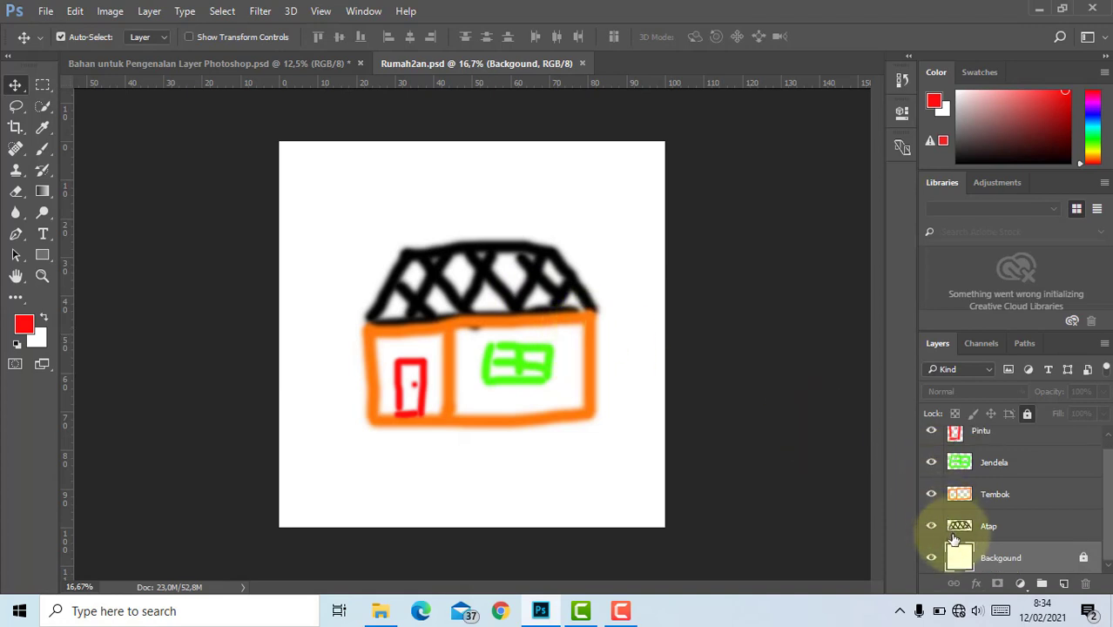
click(1013, 528)
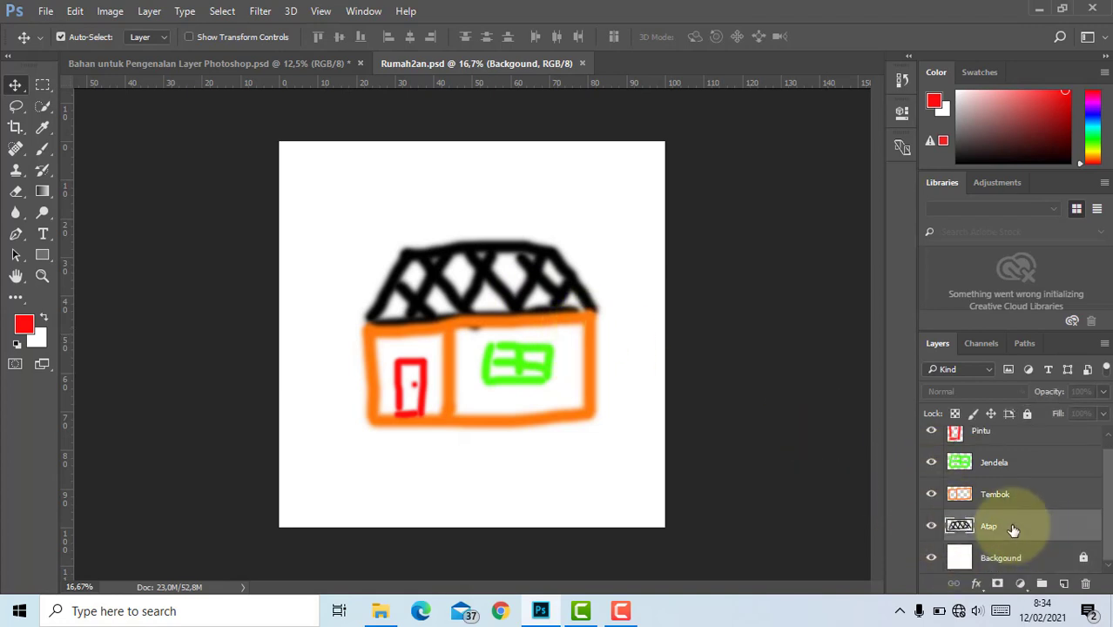
scroll(1009, 530, up, 1)
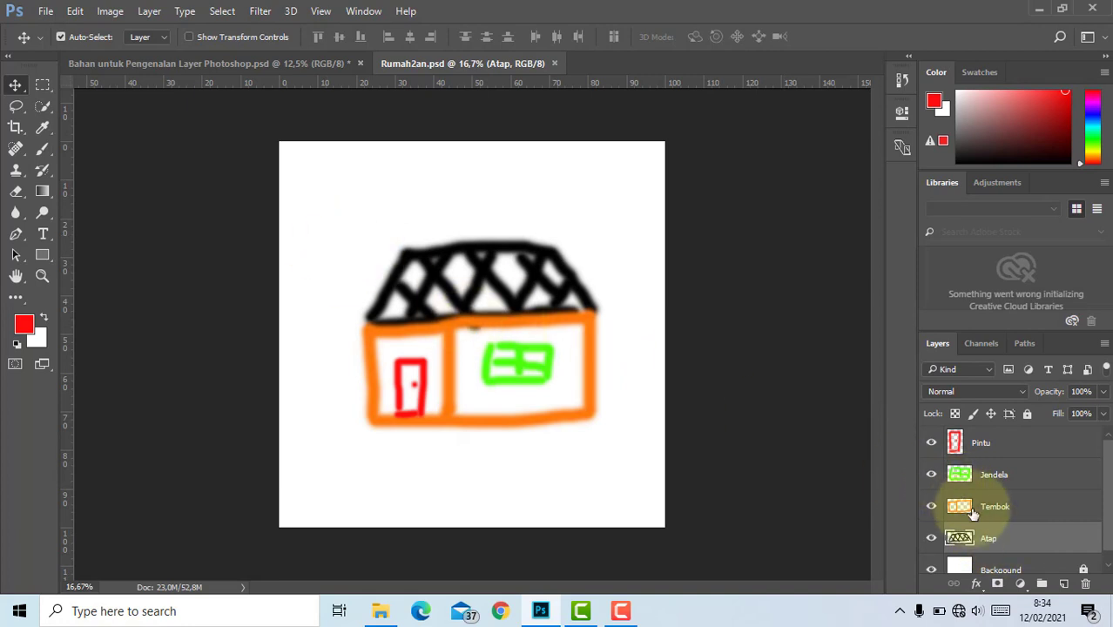
click(973, 514)
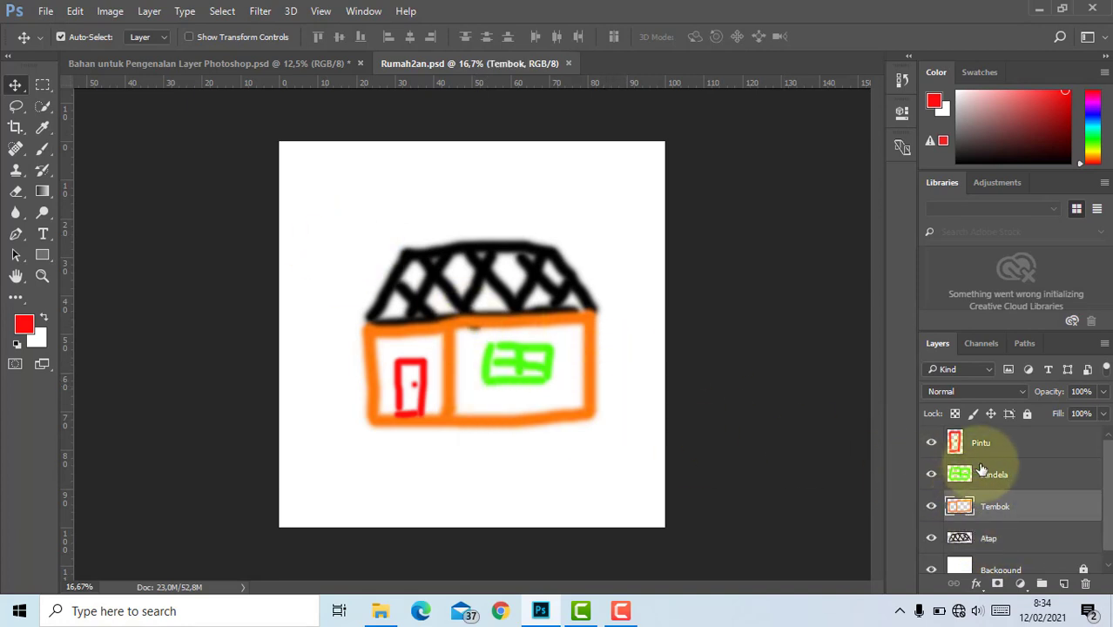
click(983, 471)
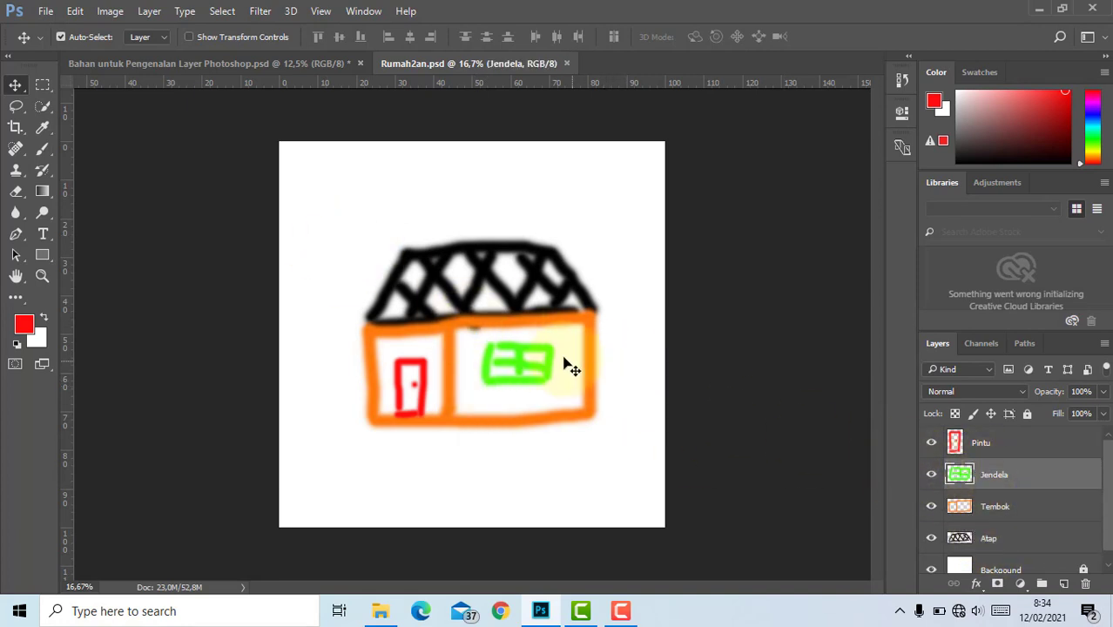
click(1046, 452)
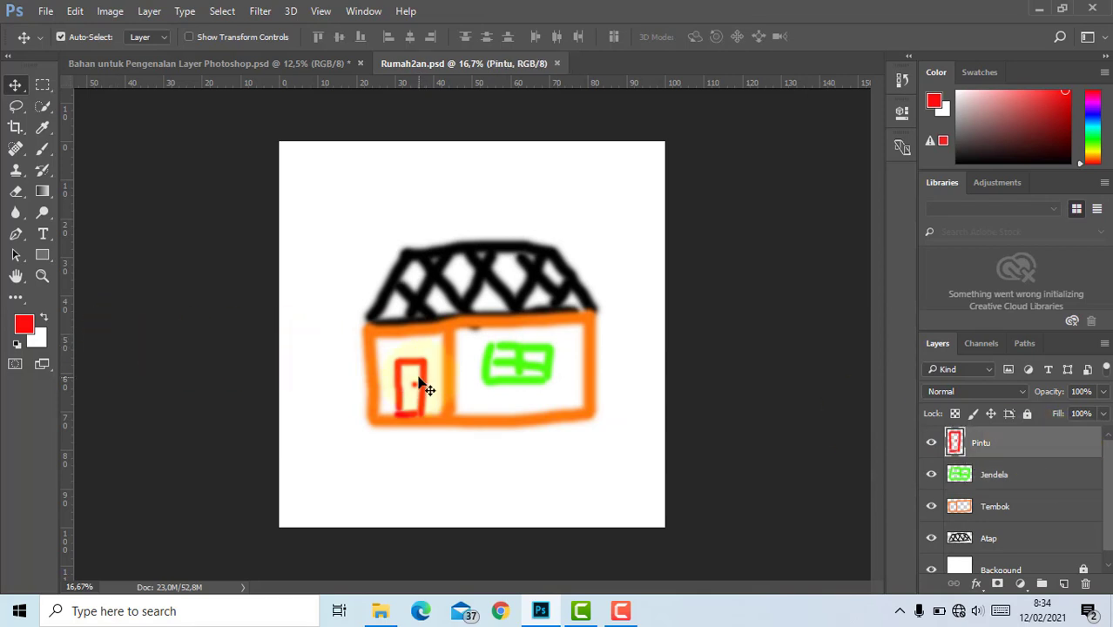
- Move the door, window, wall and roof down on the canvas one by one, and undo the roof's move
drag(419, 383, 432, 466)
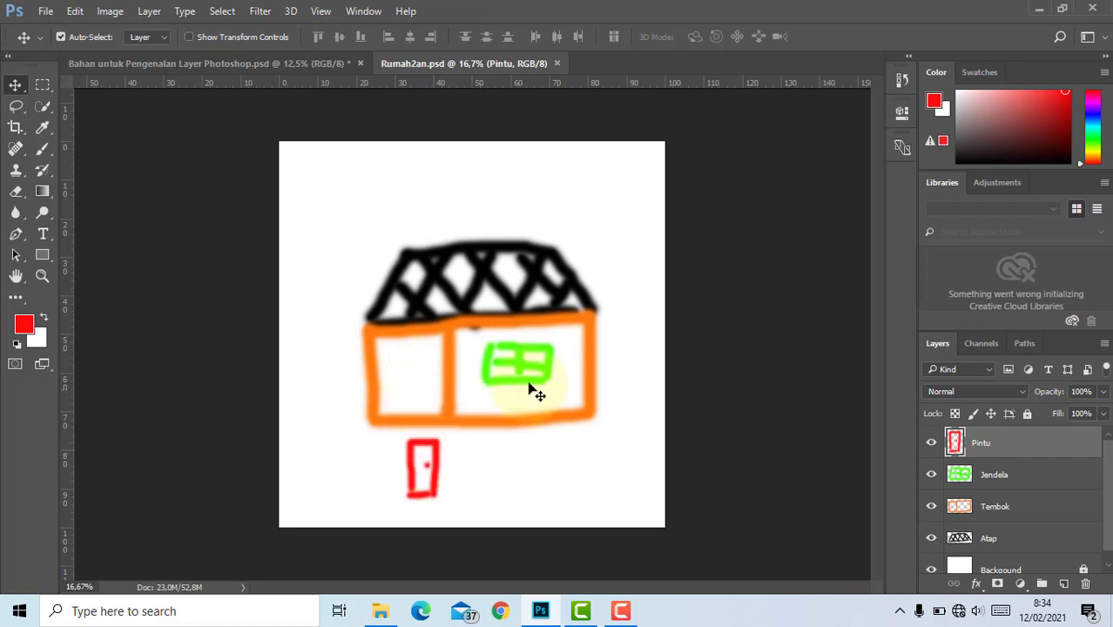
drag(529, 389, 514, 464)
drag(595, 389, 609, 479)
drag(505, 320, 505, 357)
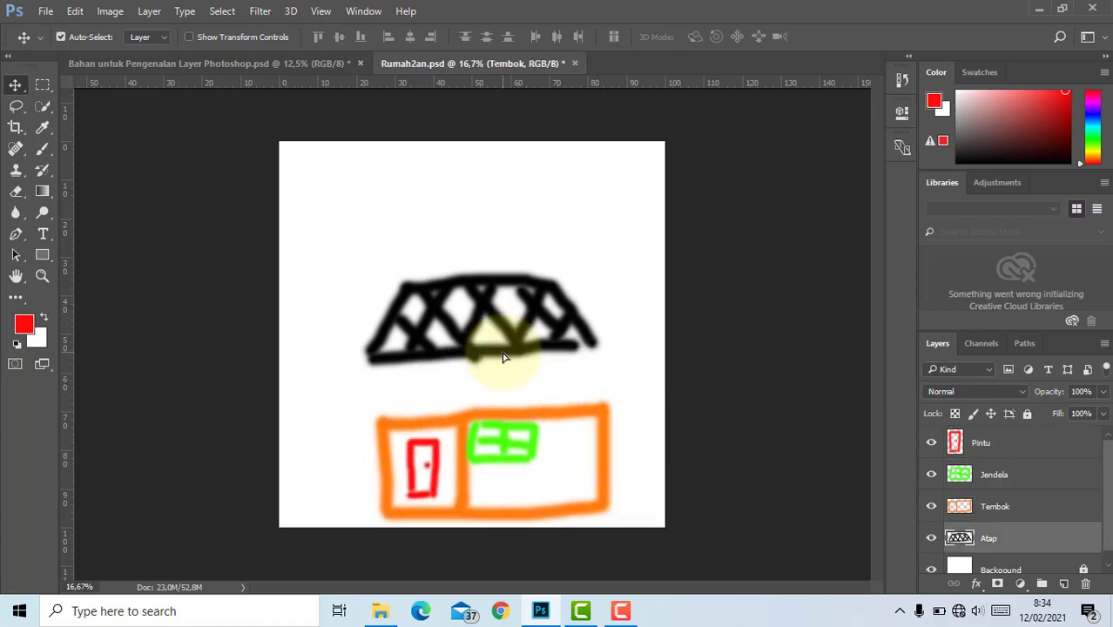
key(ctrl+z)
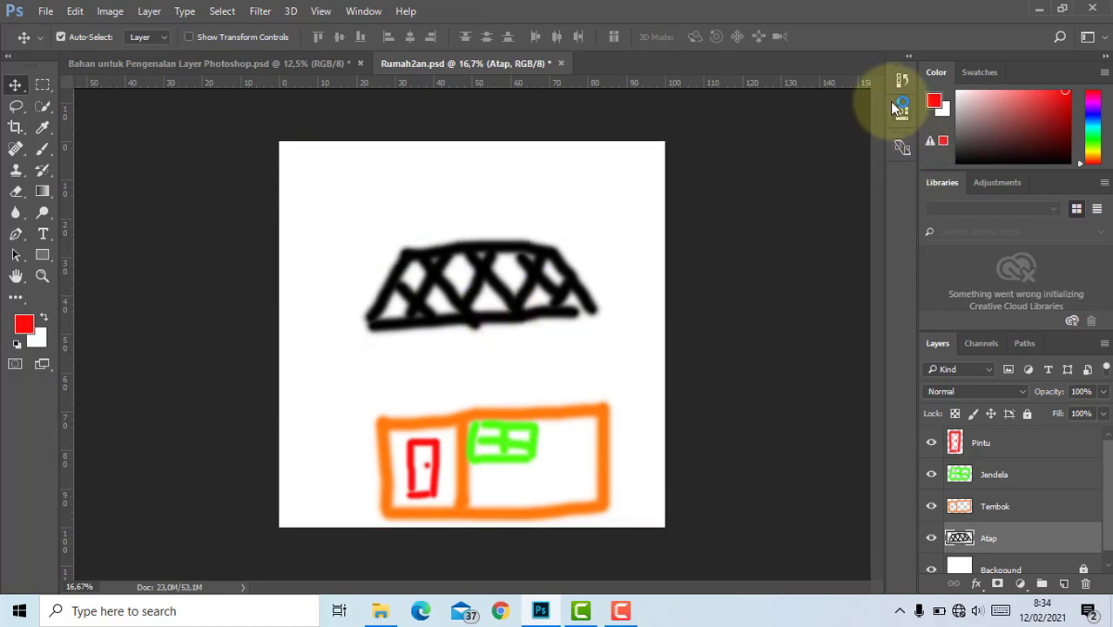
- Revert the house drawing to the Open state in the document's history, discarding the moves
click(902, 79)
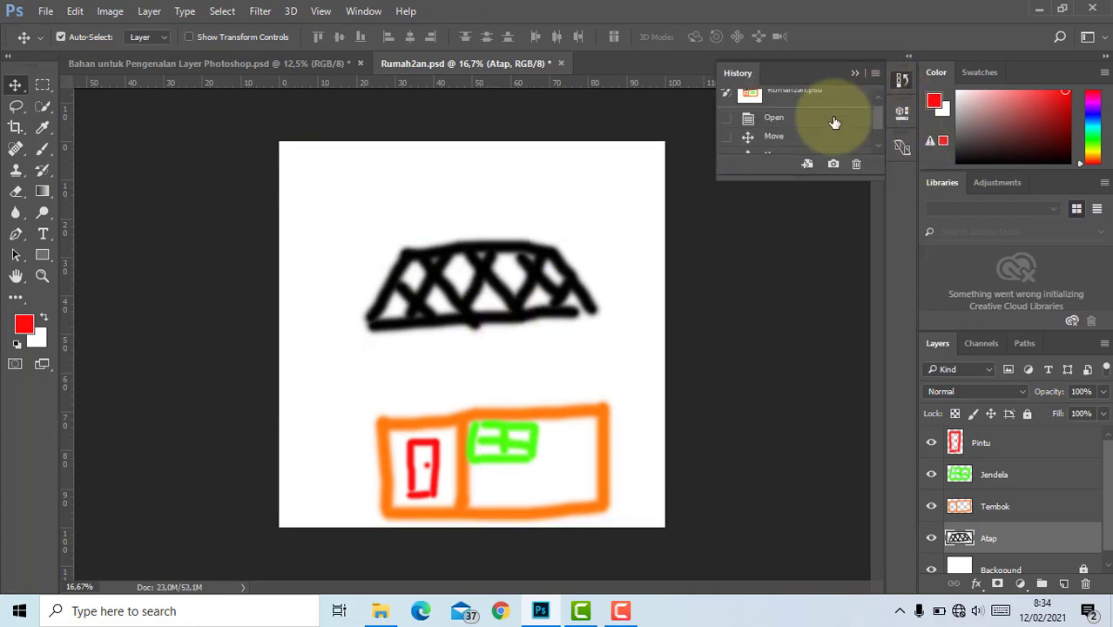
click(784, 118)
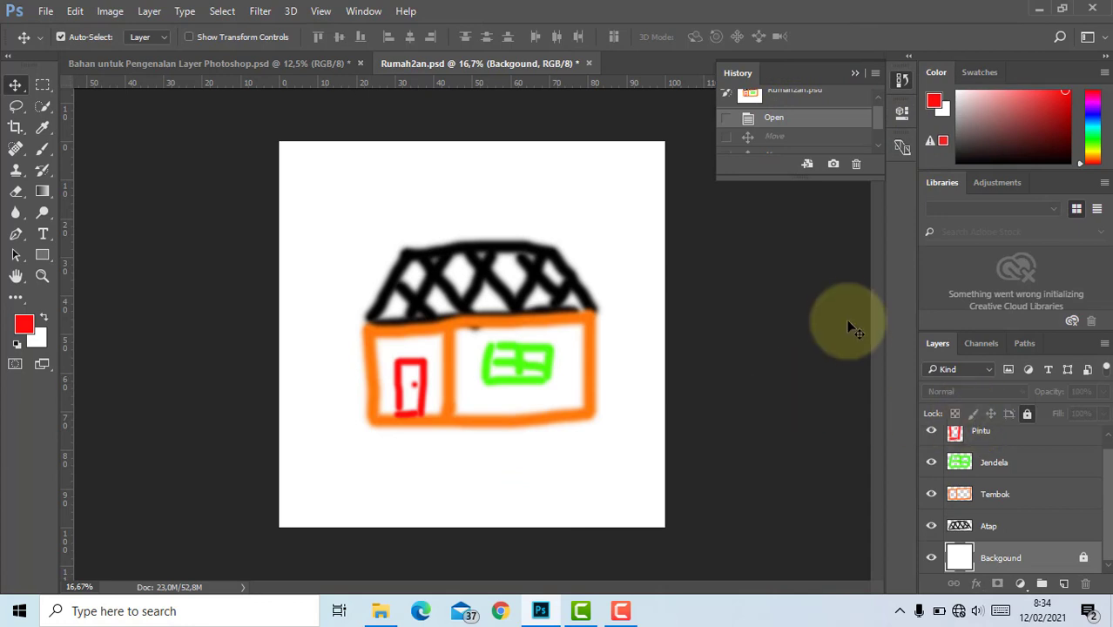
click(855, 74)
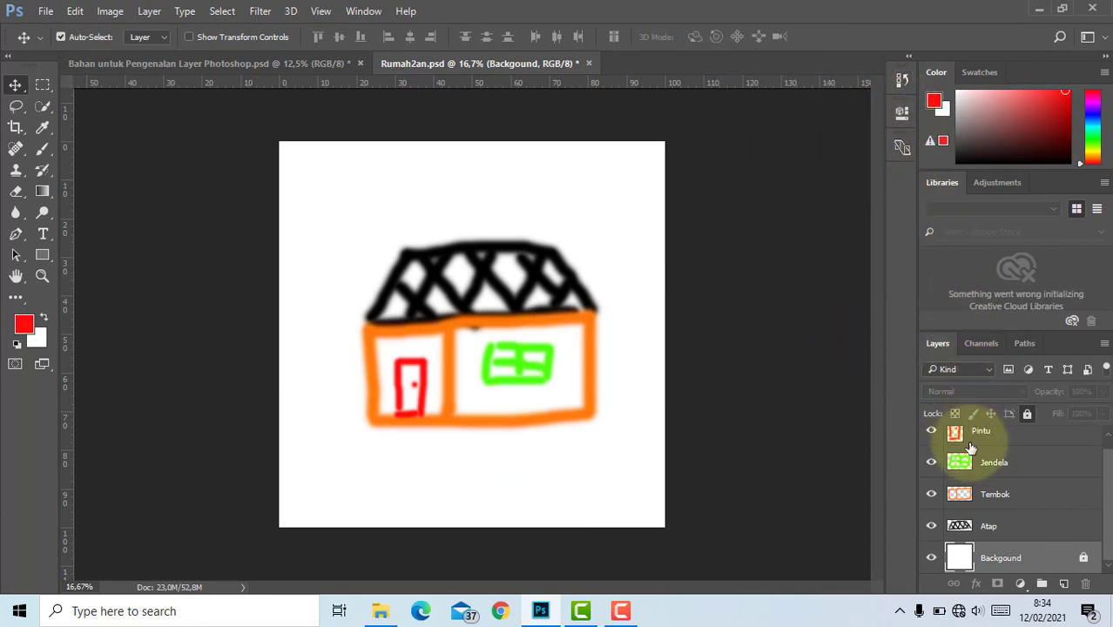
- Select the layers from Atap through Pintu and merge them into a single layer
scroll(976, 440, up, 1)
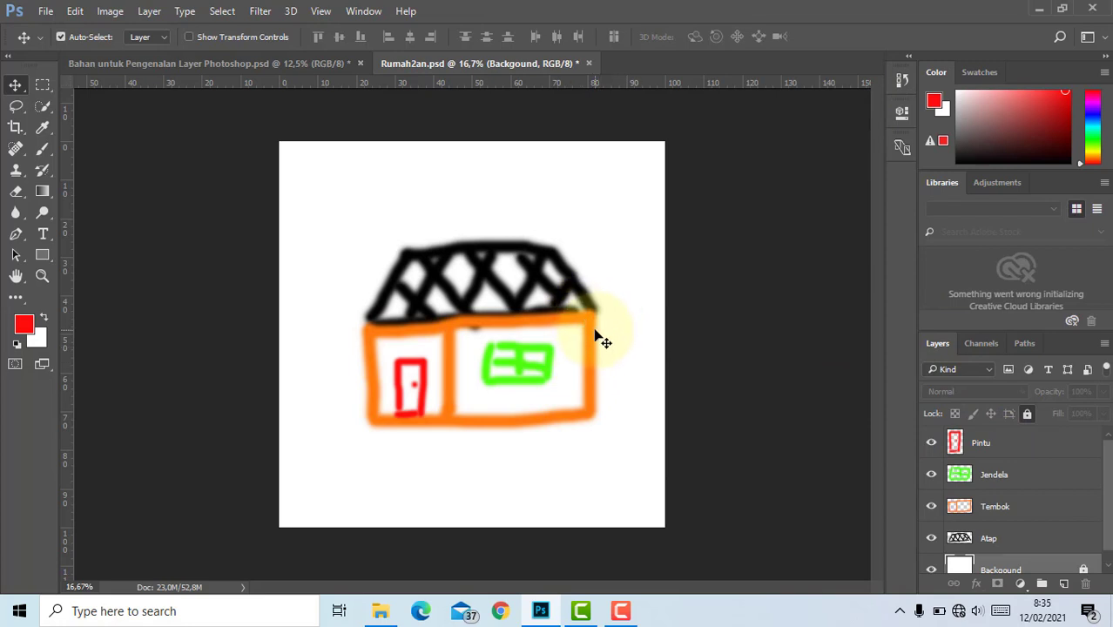
drag(597, 335, 577, 320)
scroll(974, 453, down, 1)
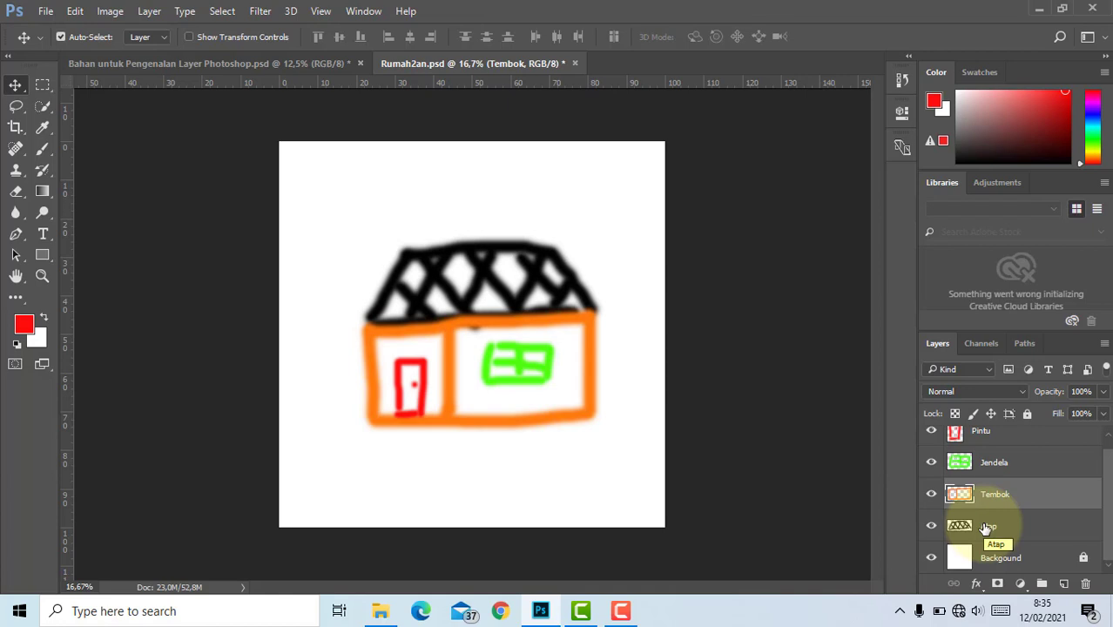
click(987, 528)
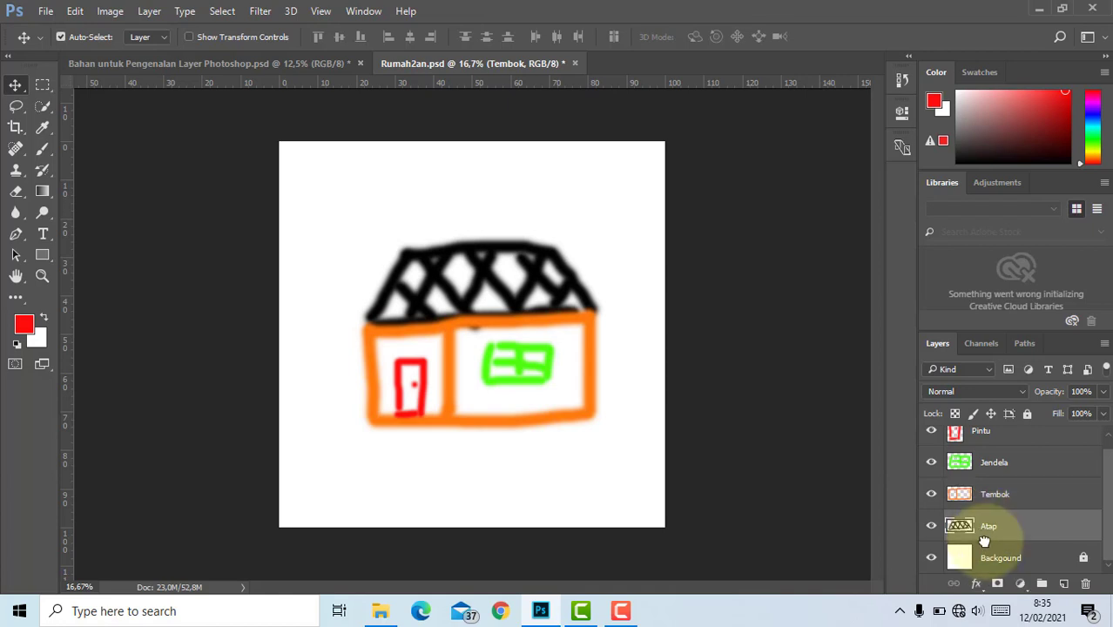
scroll(987, 540, up, 1)
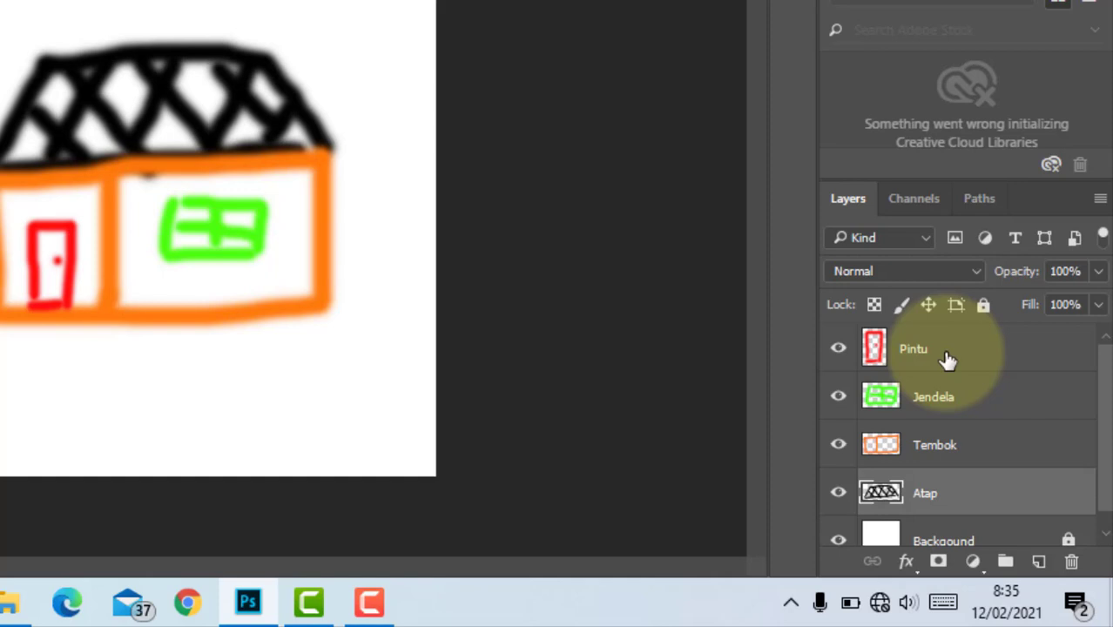
shift+click(947, 361)
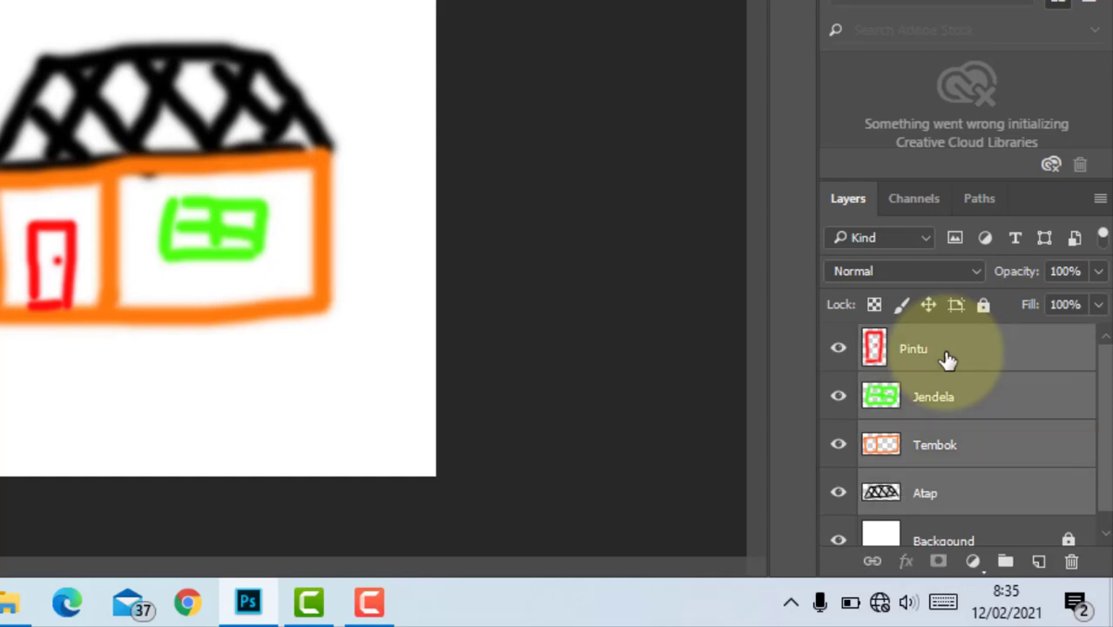
right_click(954, 365)
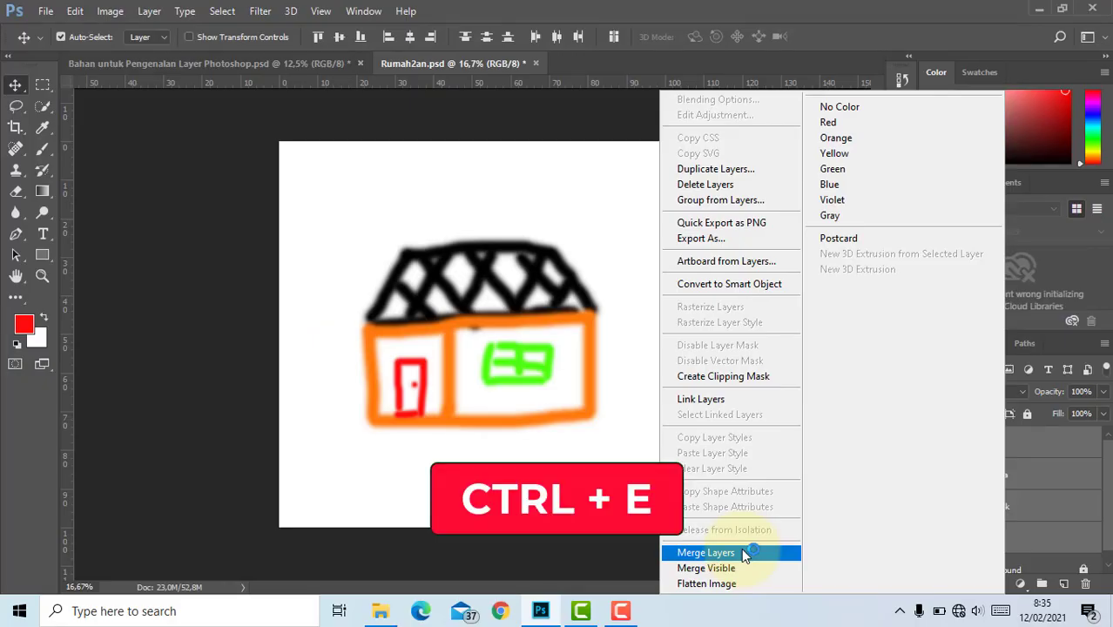
click(744, 552)
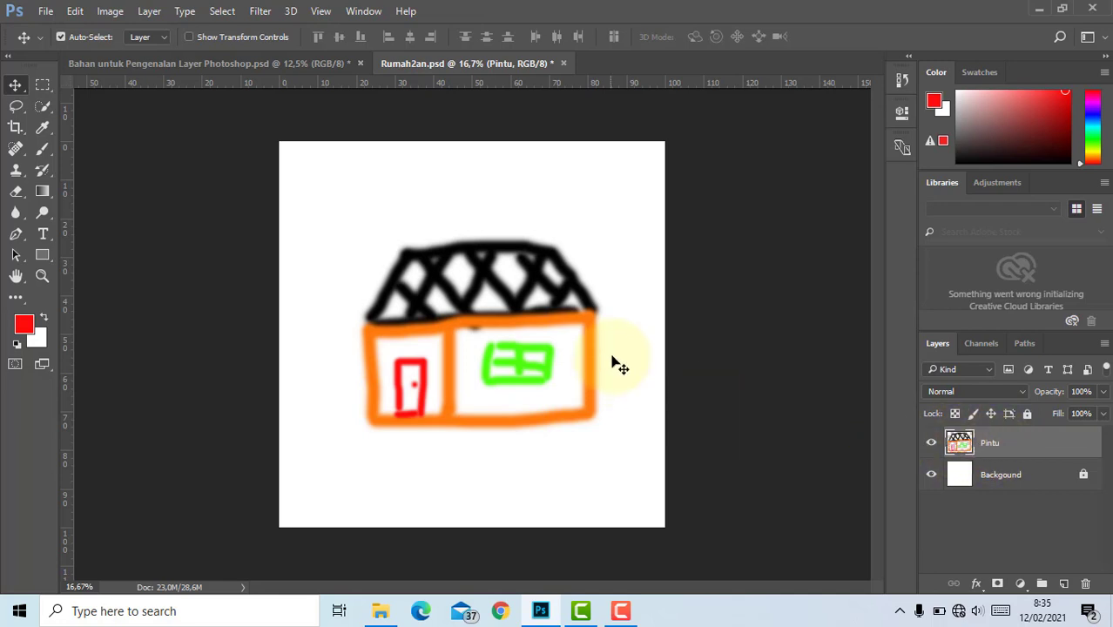
- Move the merged house slightly up and to the left, and undo the move
drag(586, 328, 567, 317)
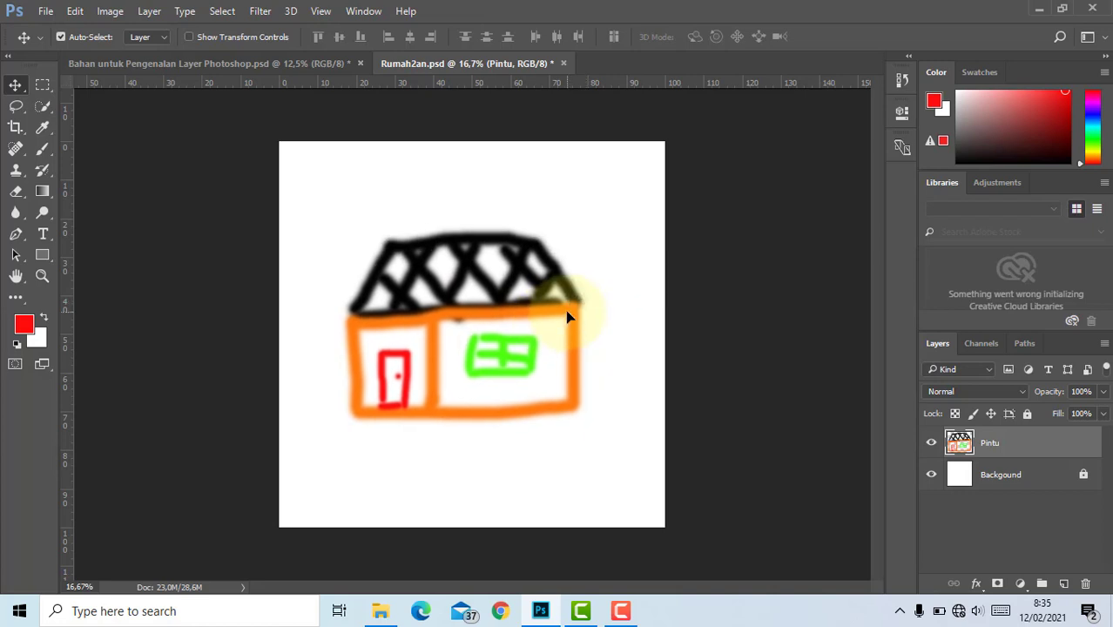
key(ctrl+z)
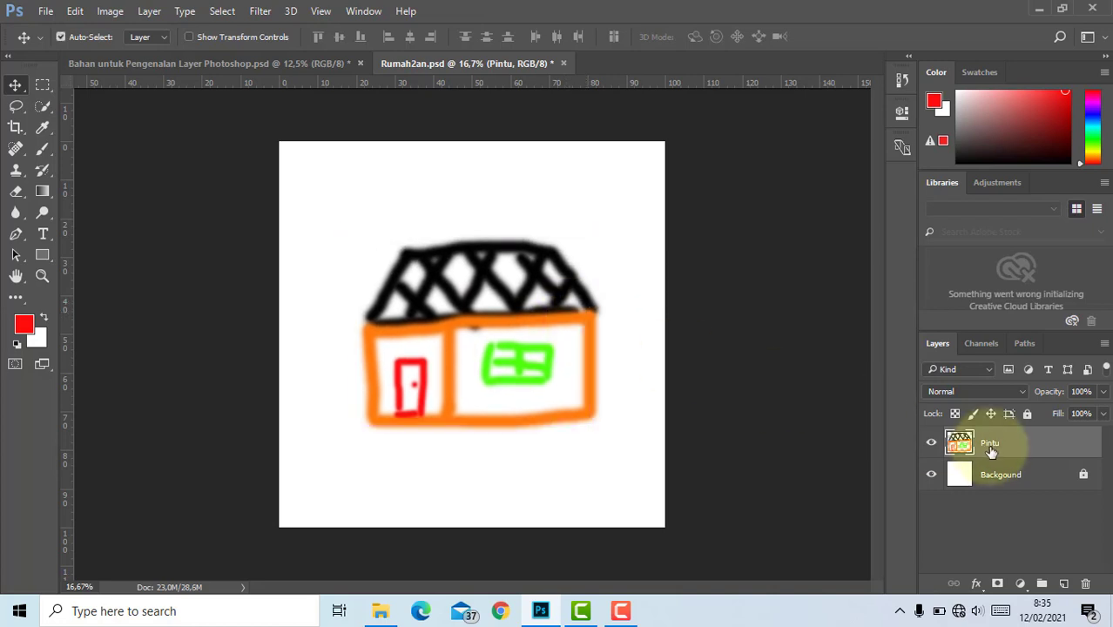
right_click(990, 444)
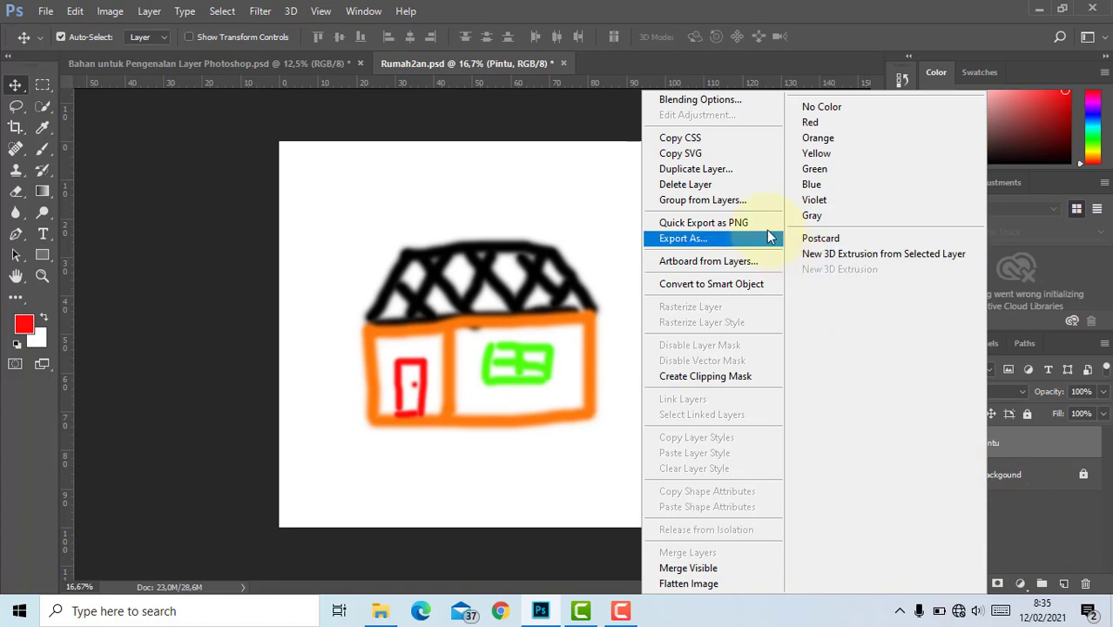
click(1052, 548)
- Step back in the history to the Open state to undo the layer merge
click(902, 76)
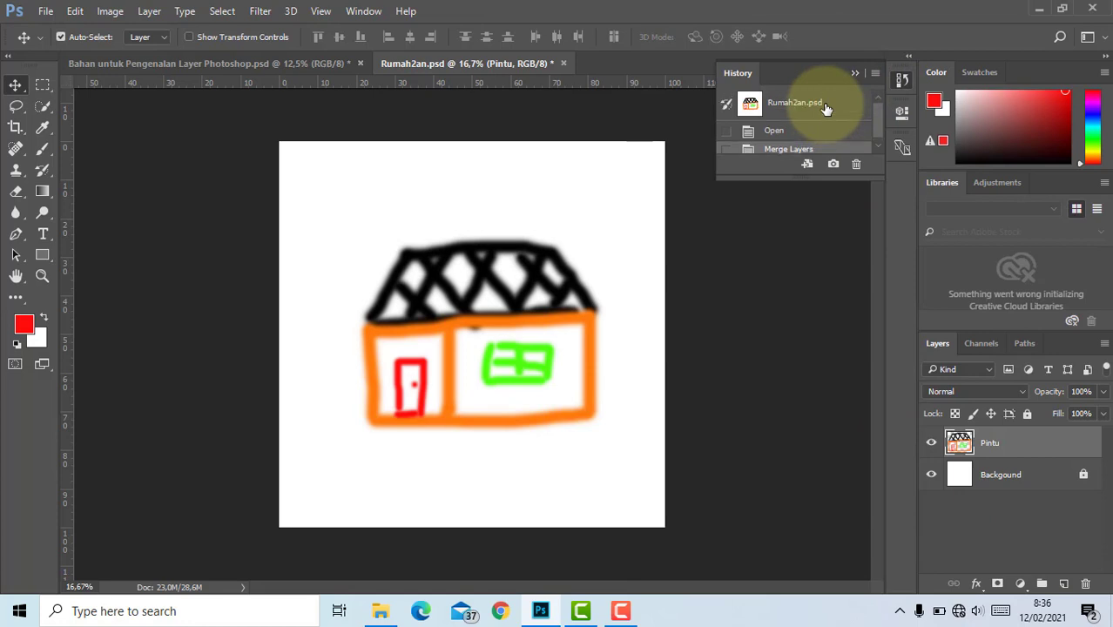
click(827, 129)
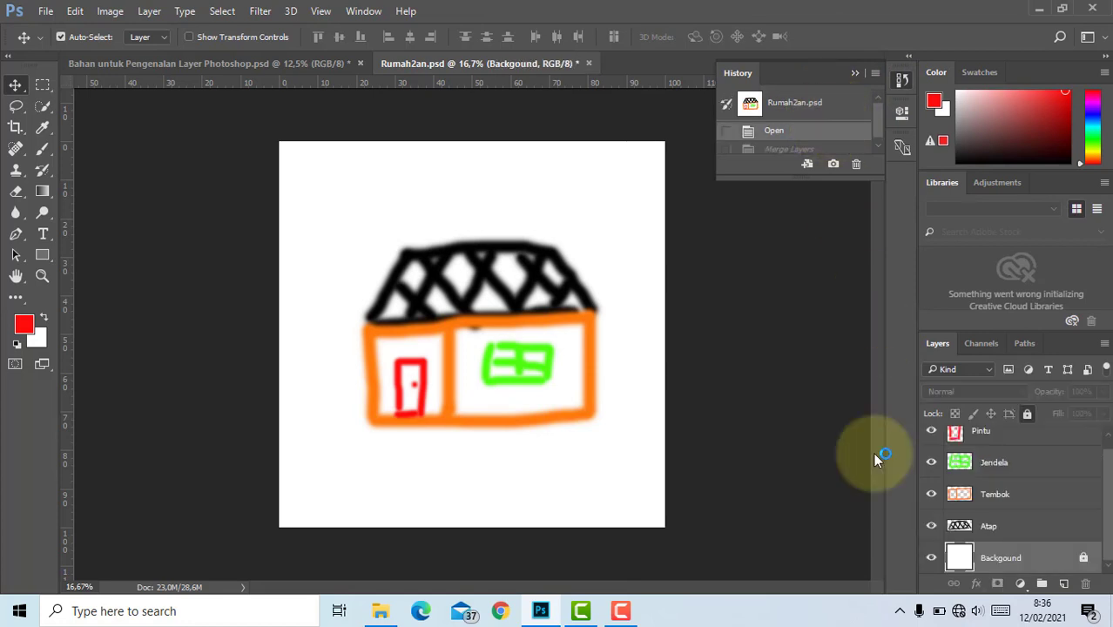
click(854, 72)
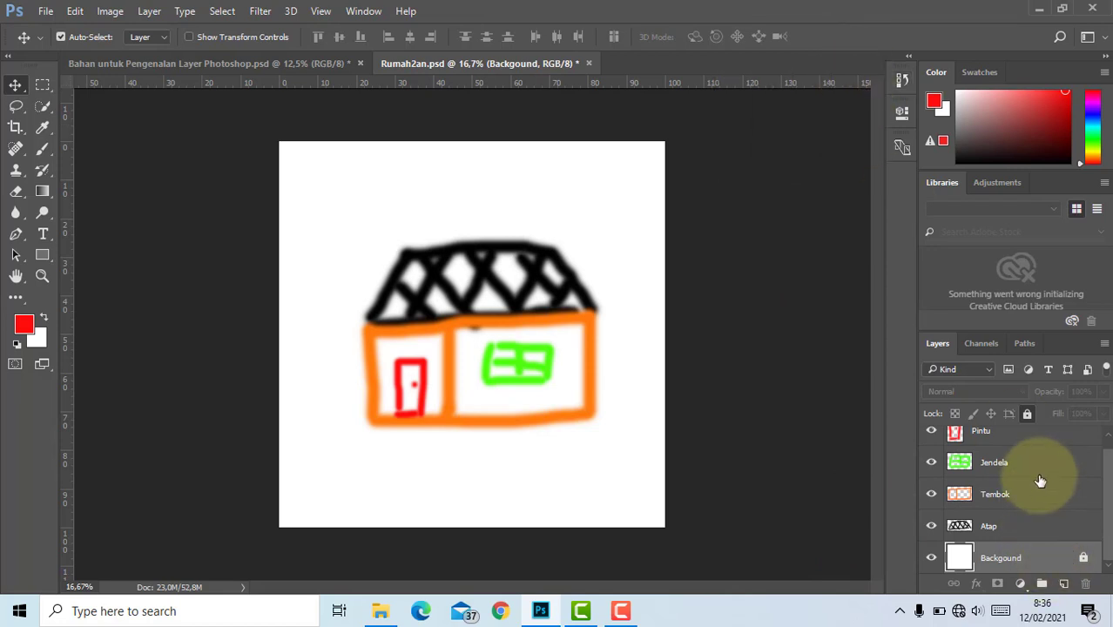
- Select the layers from Atap through Pintu and put them together into a new layer group
scroll(1041, 470, up, 1)
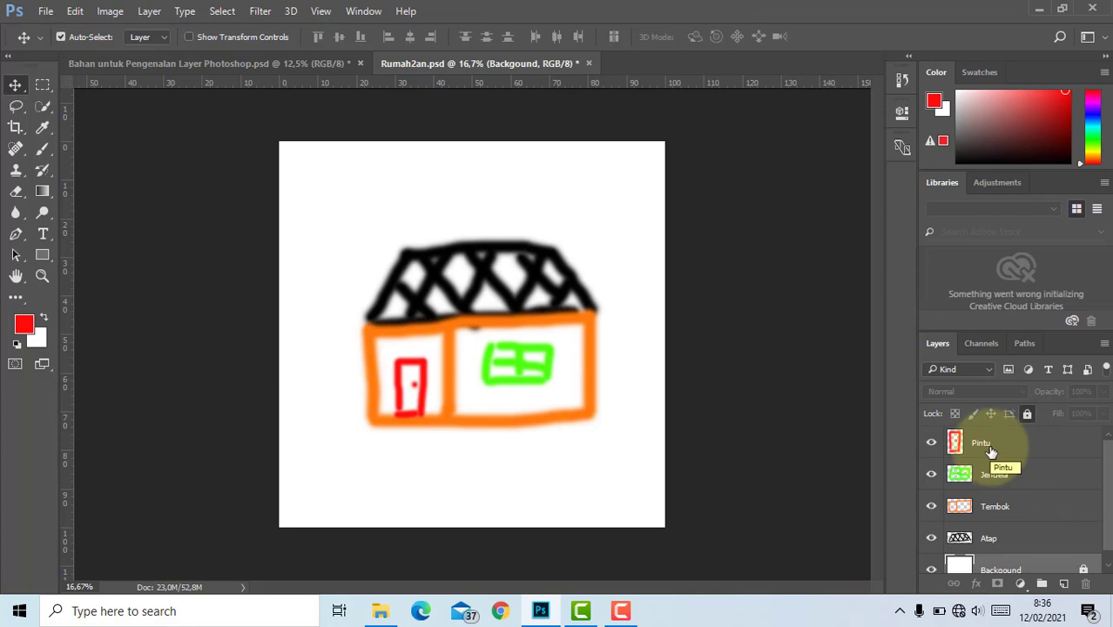
click(1015, 536)
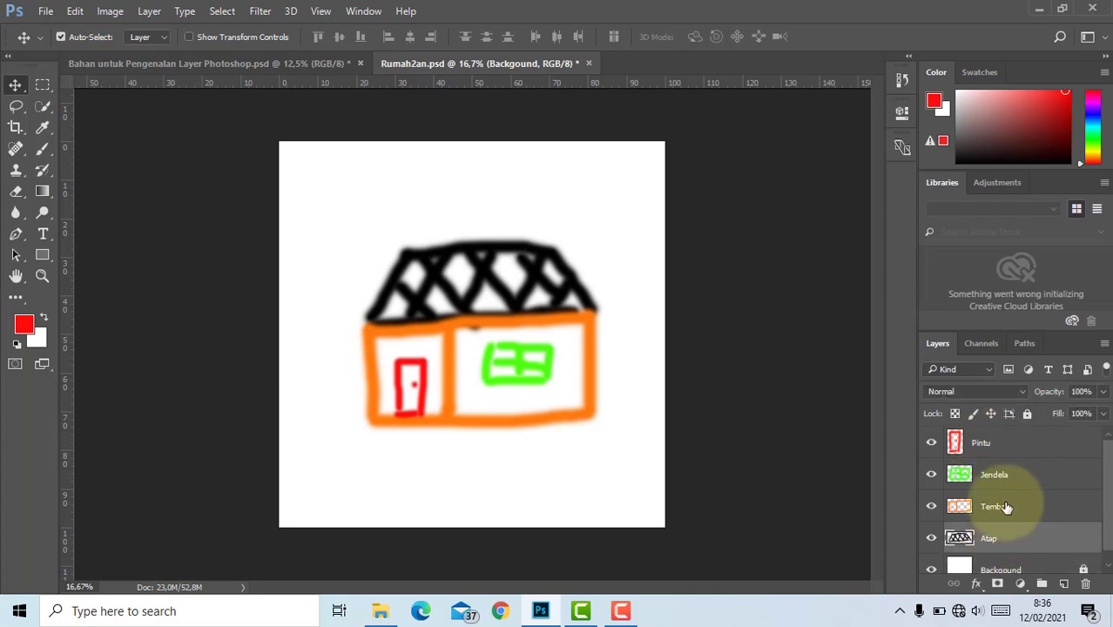
shift+click(1007, 446)
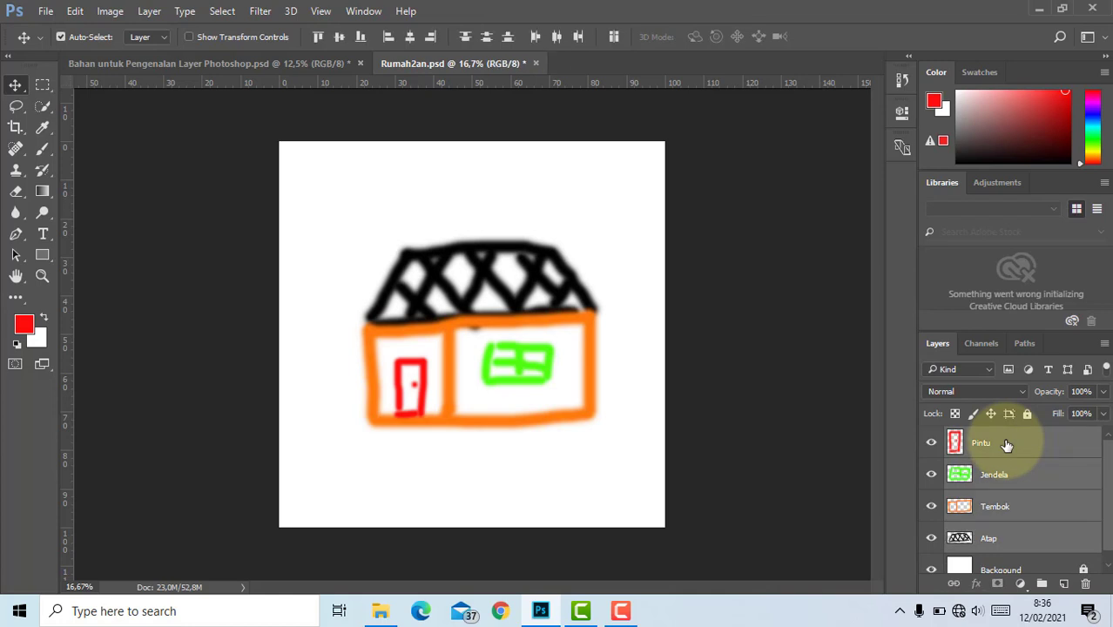
click(1042, 584)
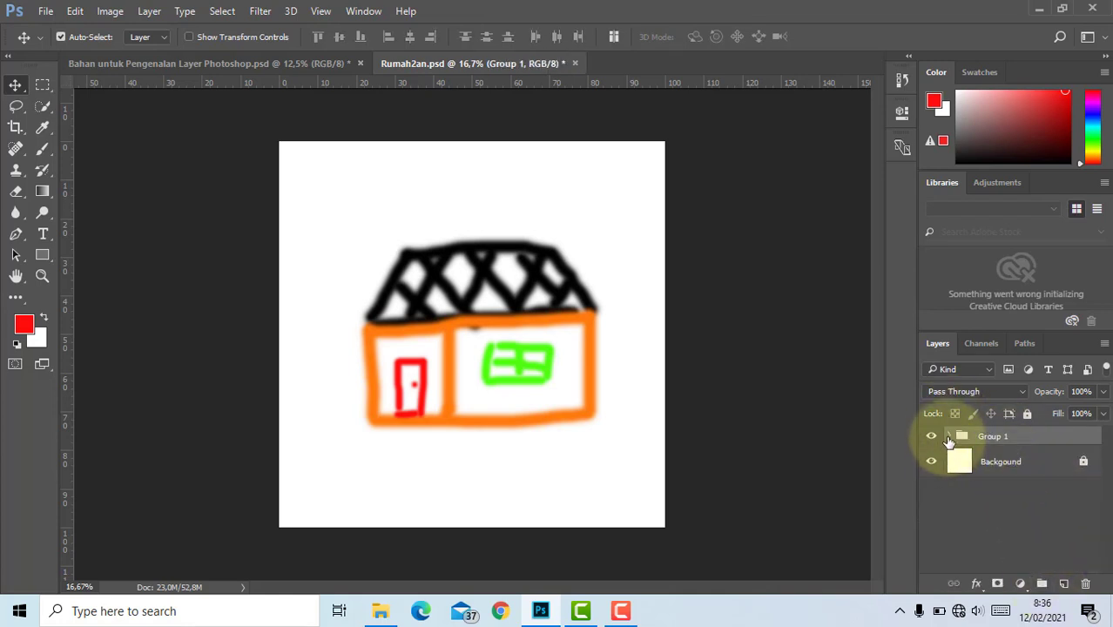
- Expand the new group to examine the layers inside it, and look at the commands available for the group
click(949, 438)
scroll(976, 470, down, 1)
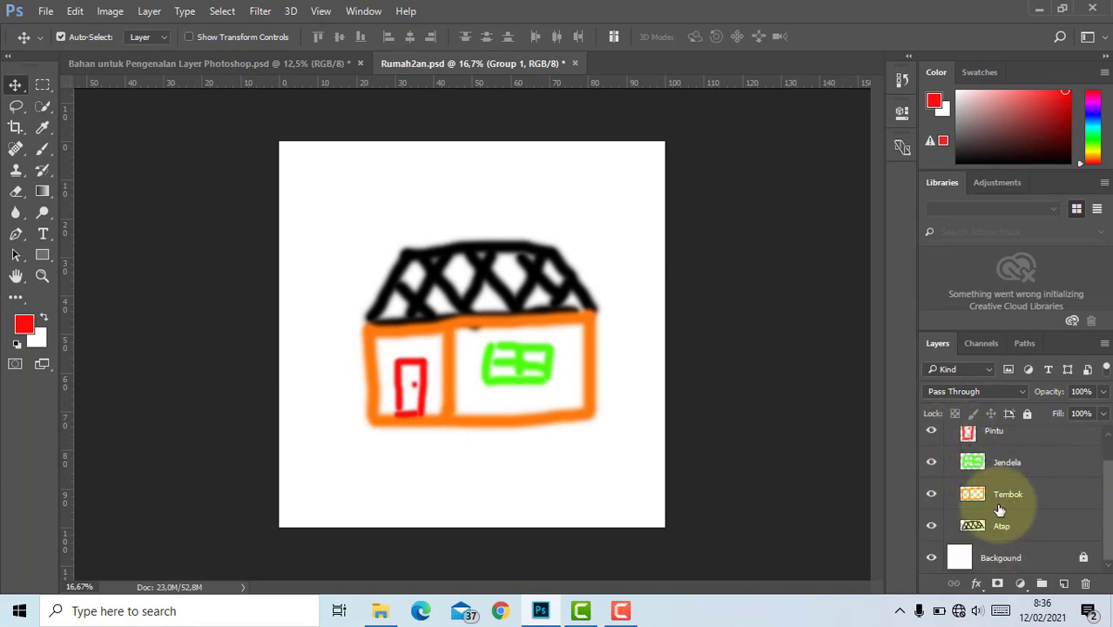
scroll(1000, 511, up, 1)
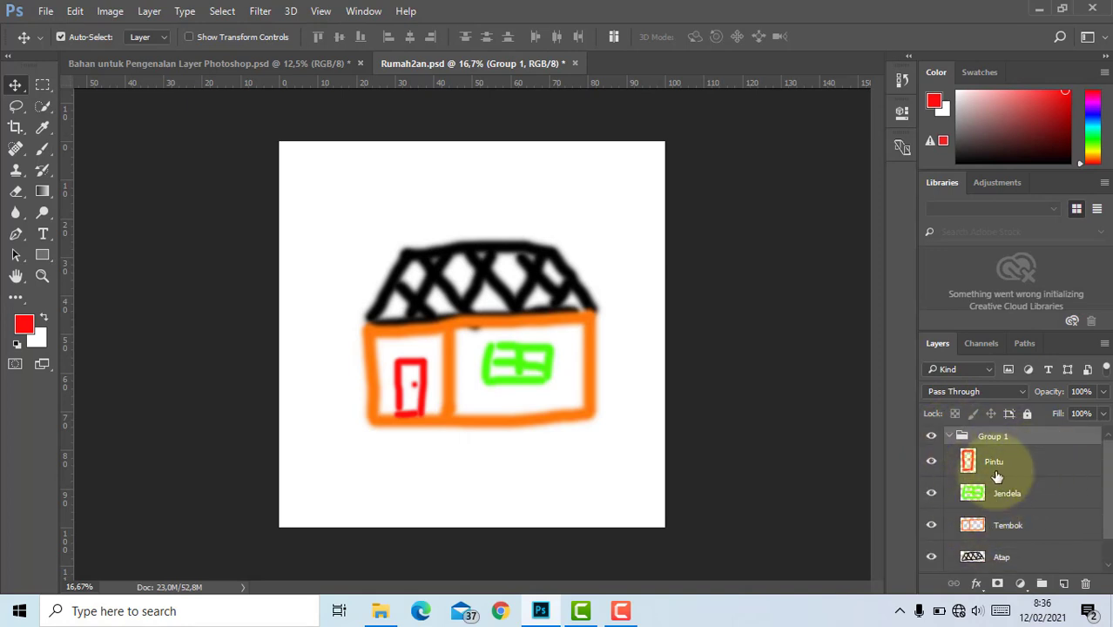
scroll(1006, 473, down, 1)
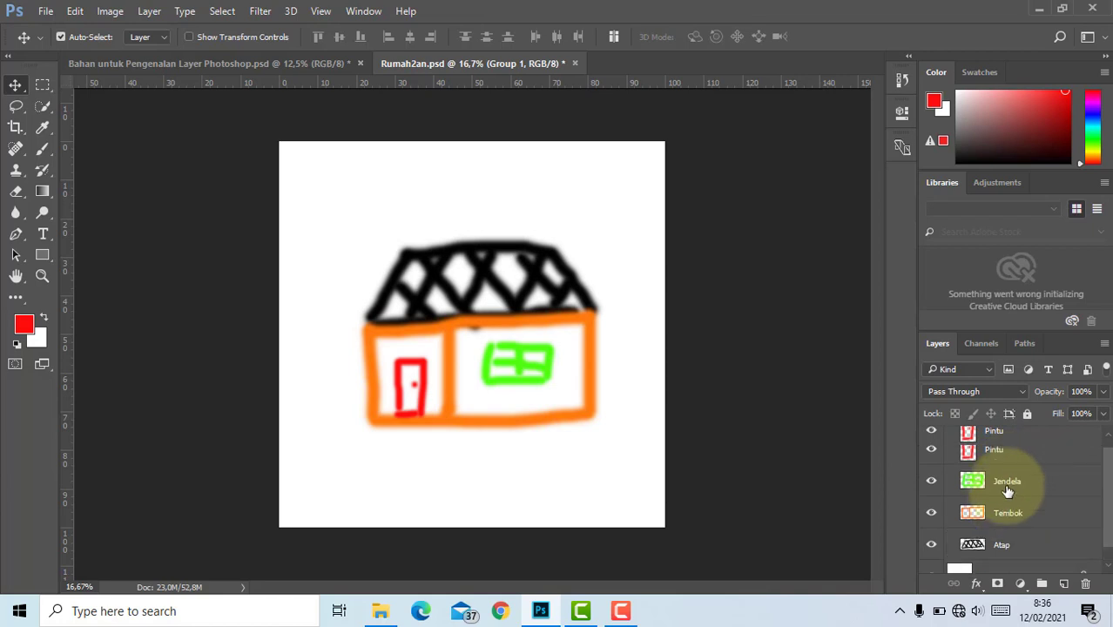
scroll(1002, 488, up, 1)
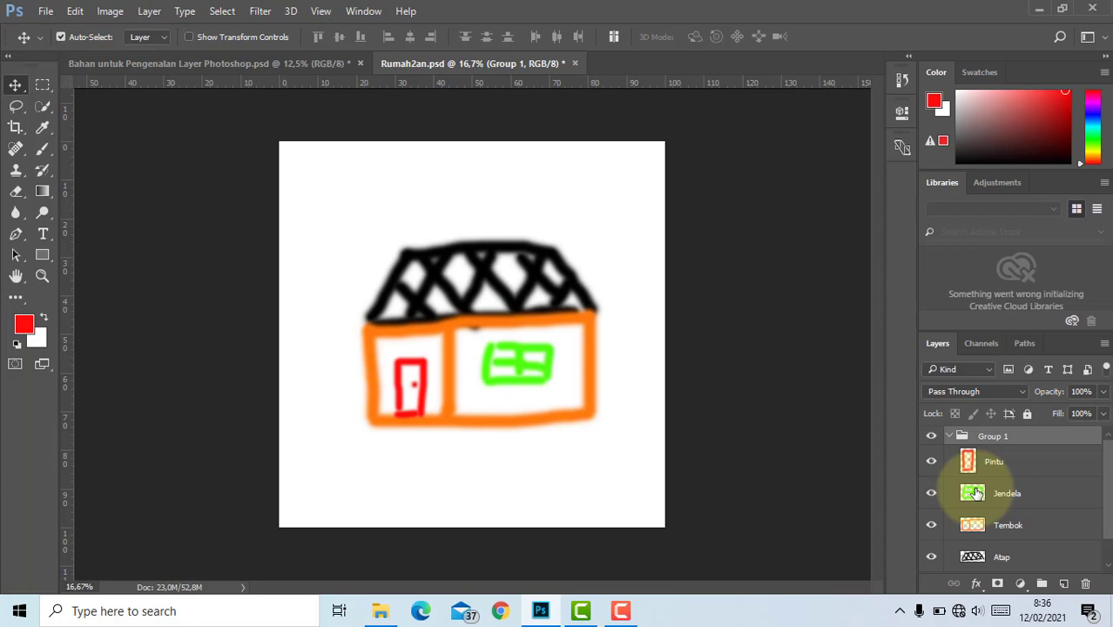
click(949, 438)
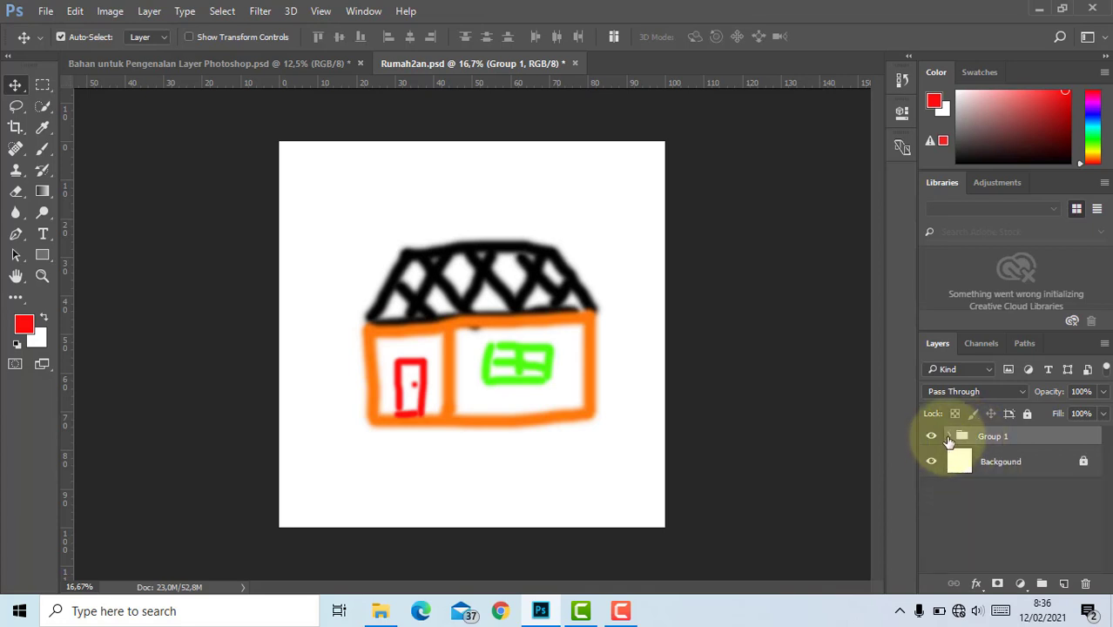
click(949, 438)
scroll(1001, 526, down, 2)
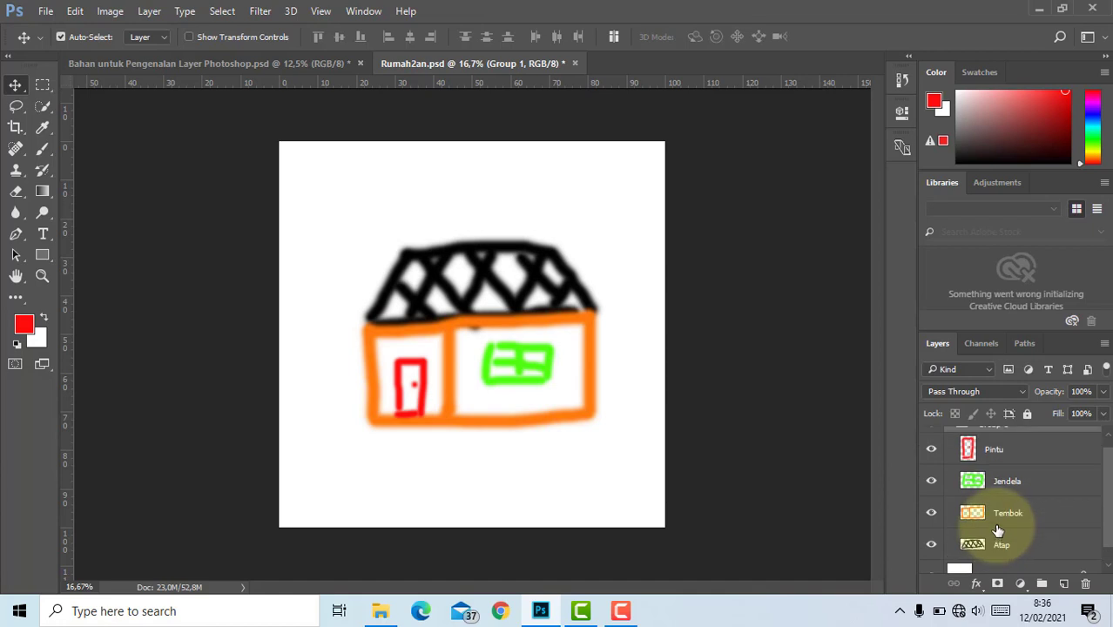
scroll(999, 532, up, 1)
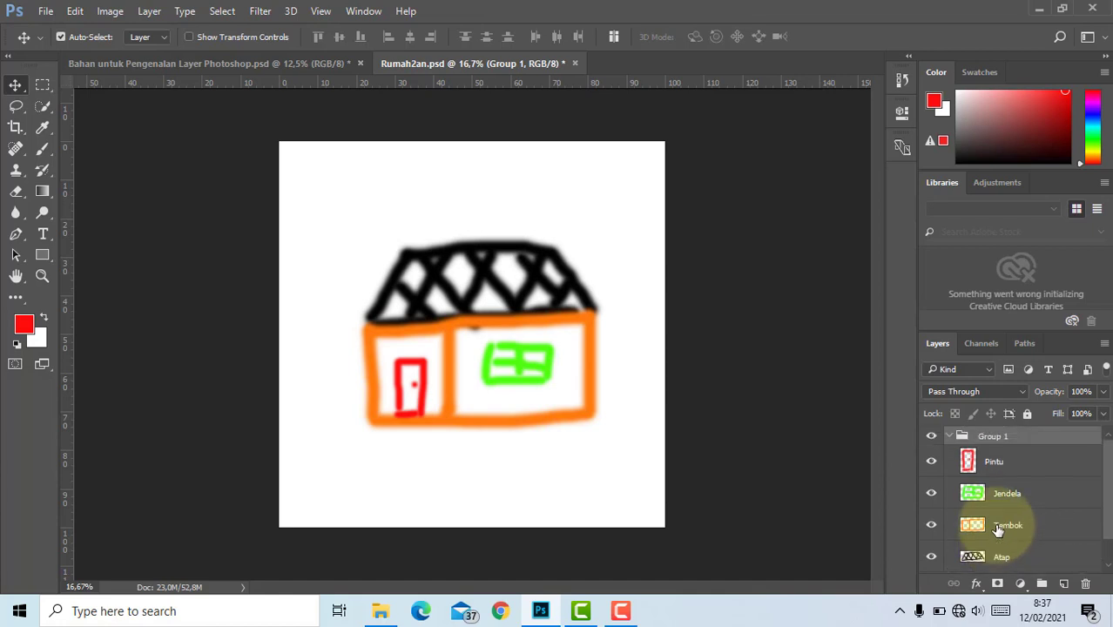
scroll(975, 462, down, 1)
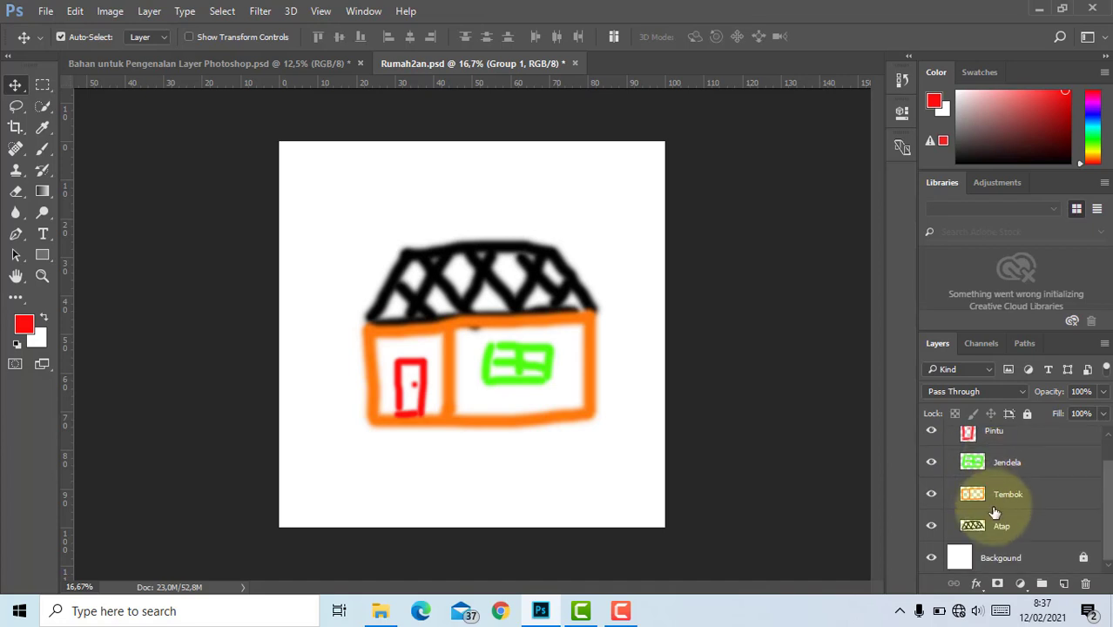
scroll(975, 514, up, 1)
right_click(1010, 442)
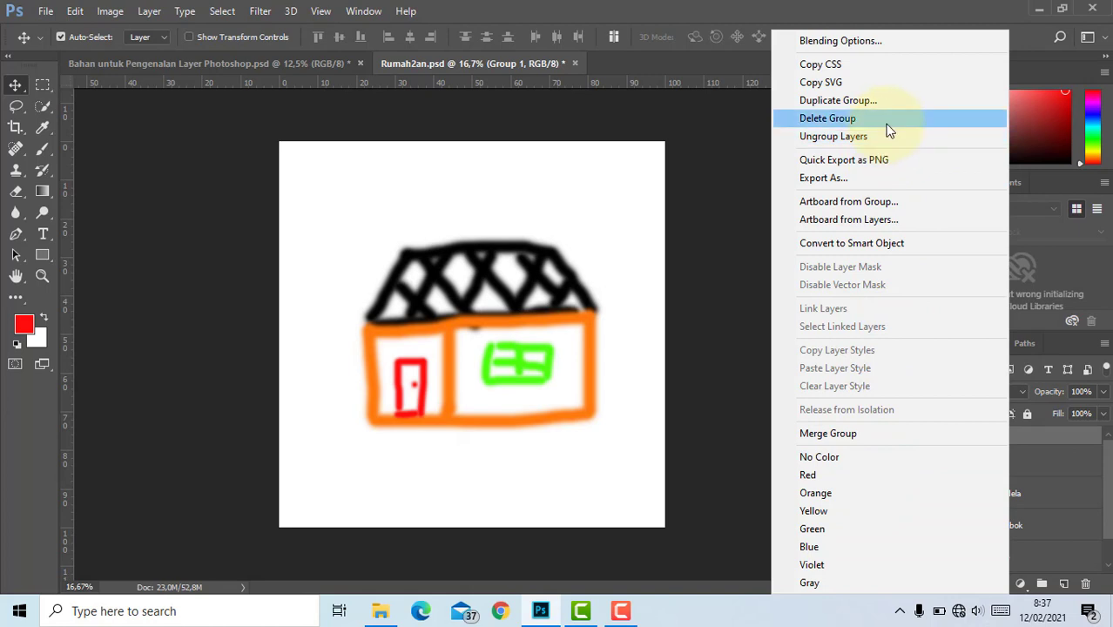
click(1066, 425)
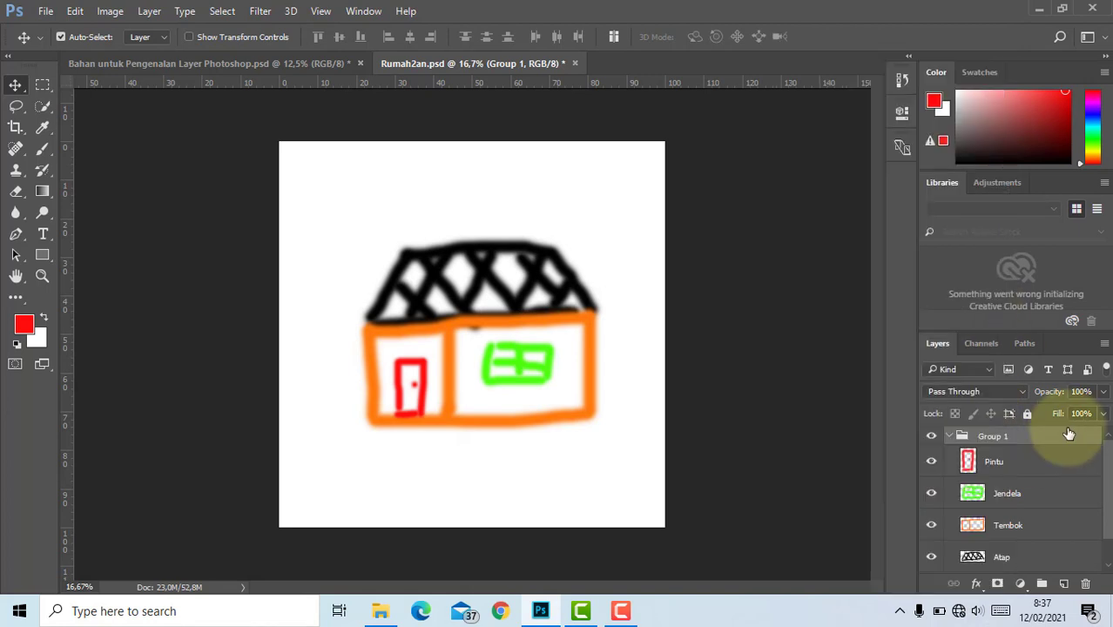
- Step back in the history to the Open state and return to the Create Group from Layers state
click(901, 80)
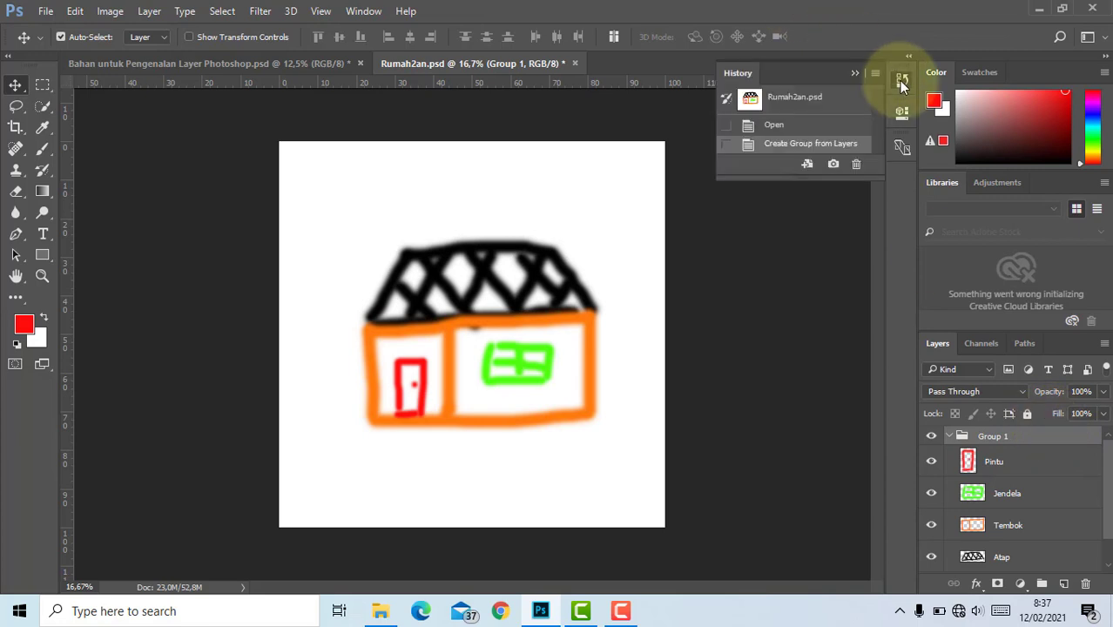
click(833, 126)
scroll(949, 471, up, 1)
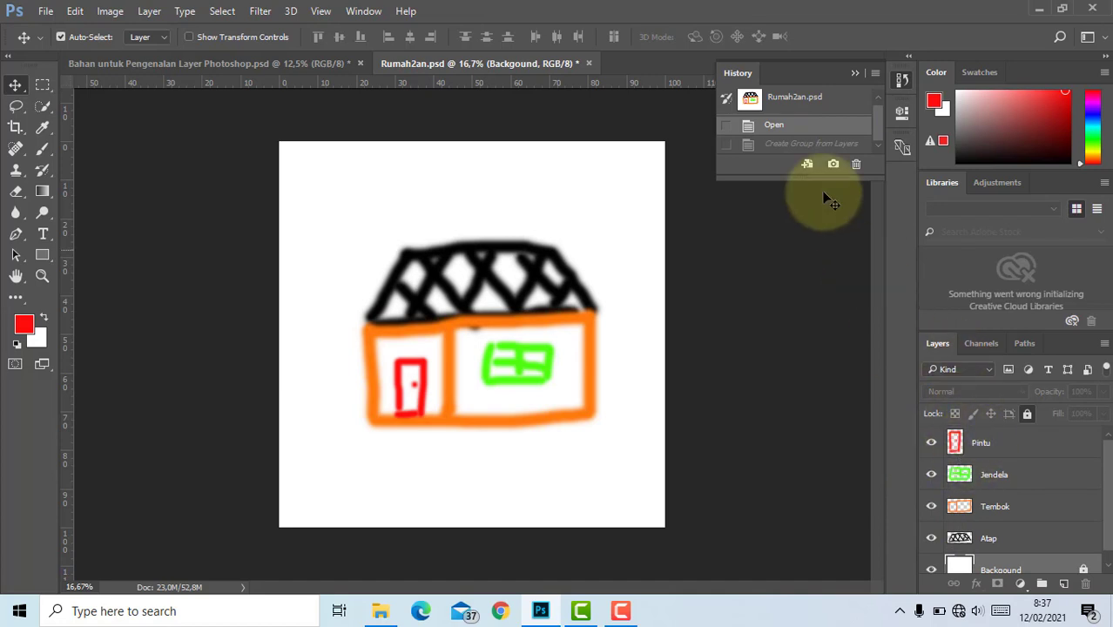
click(813, 145)
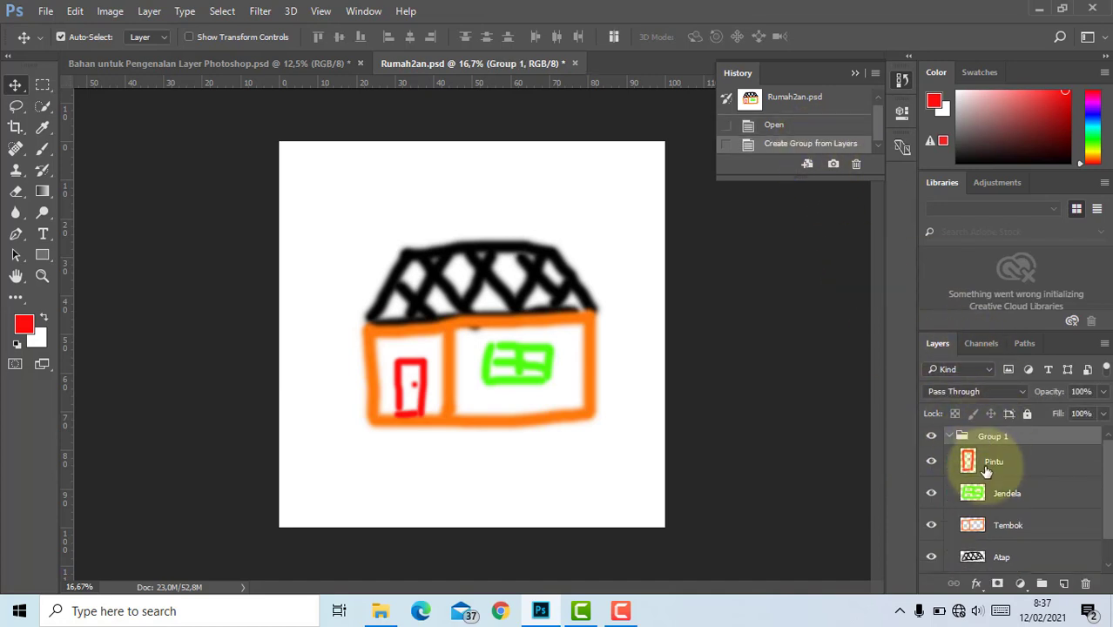
click(853, 74)
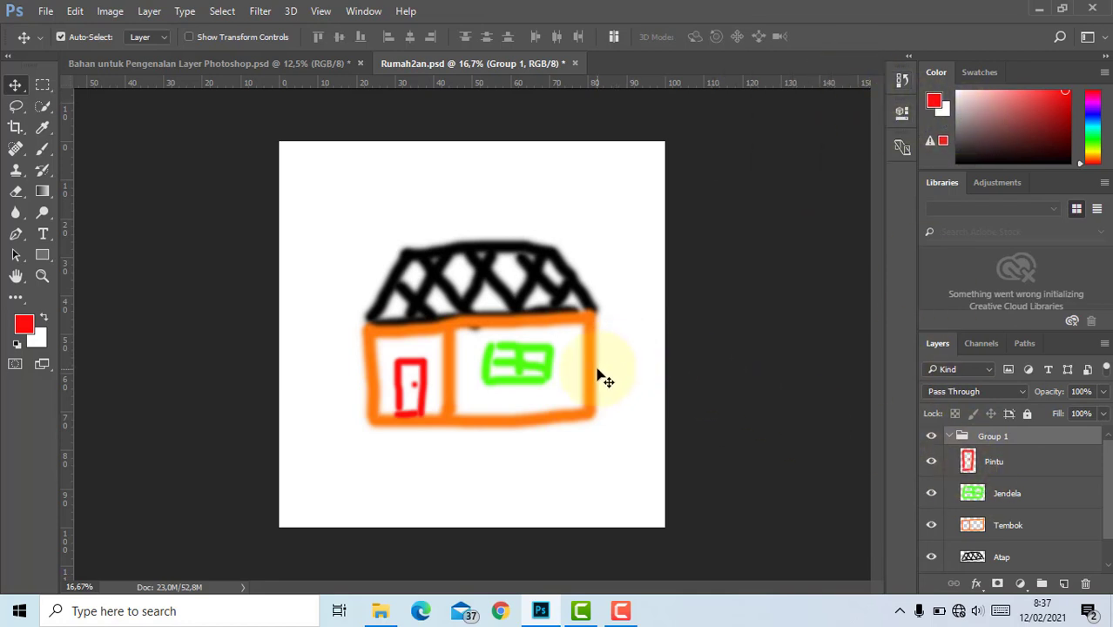
- Try moving only the Tembok wall layer downward within the group twice, undoing each move
drag(589, 378, 591, 435)
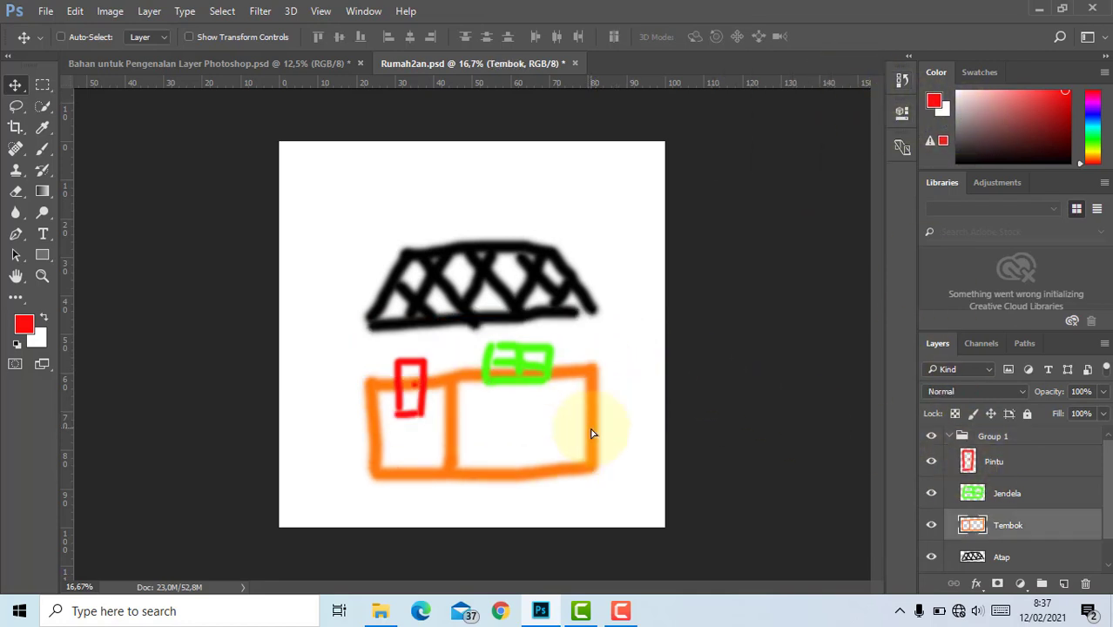
key(ctrl+z)
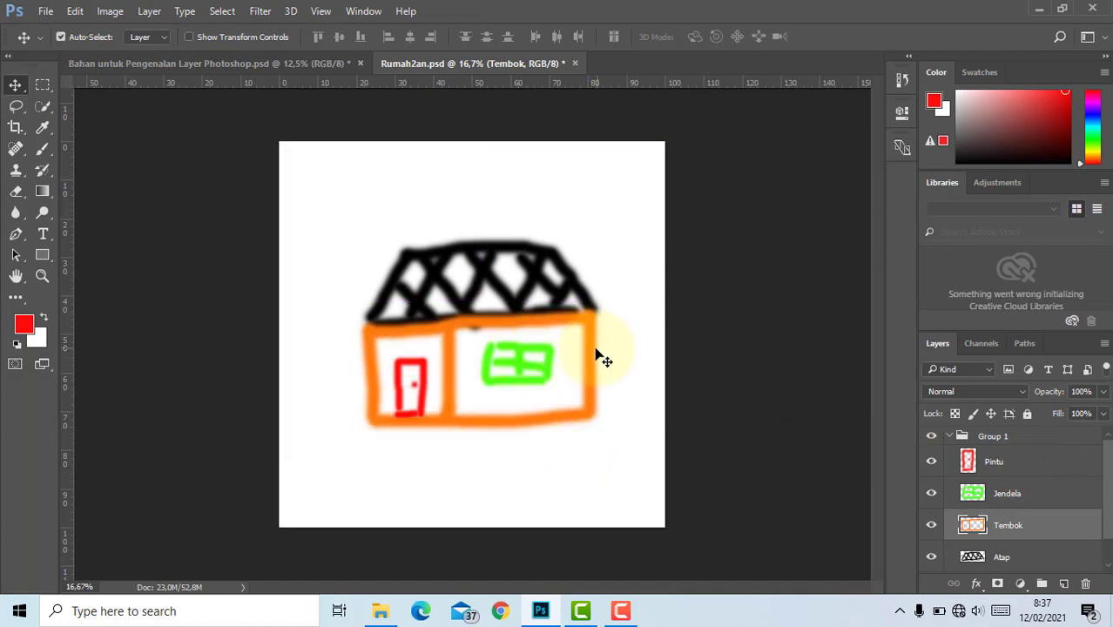
drag(599, 363, 584, 405)
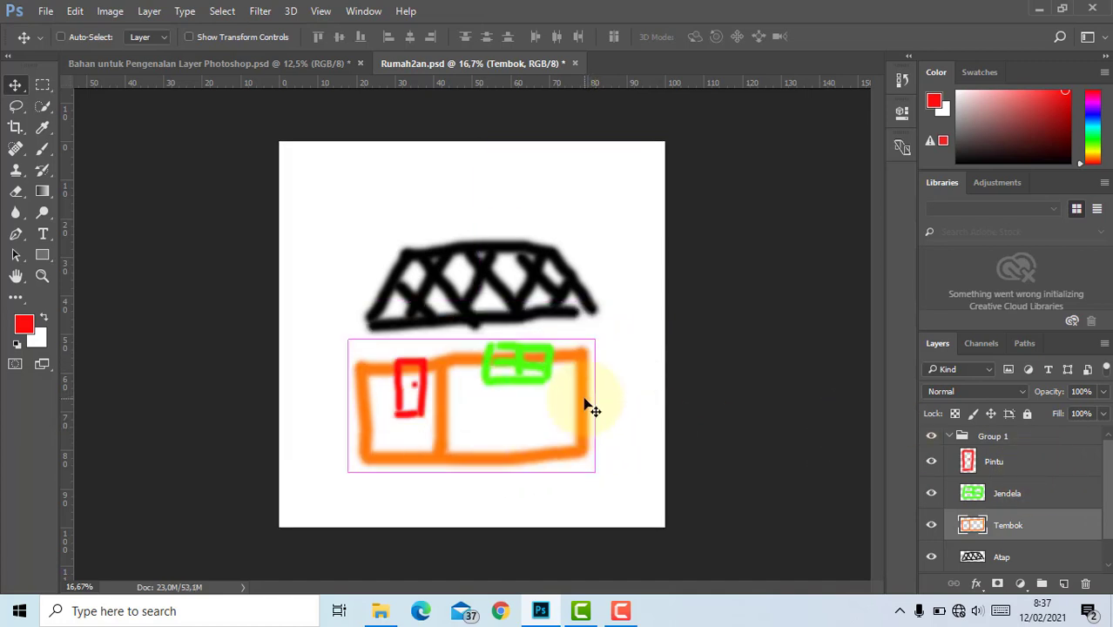
key(ctrl+z)
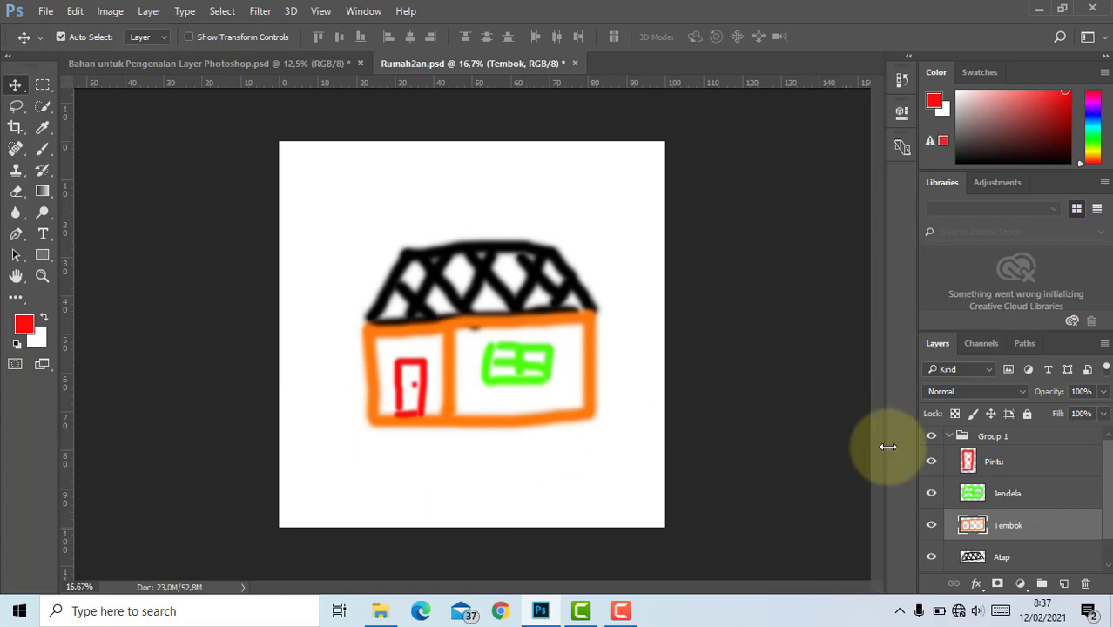
- Select Group 1 and move the whole house slightly upward as one unit, overriding layer auto-select
click(993, 439)
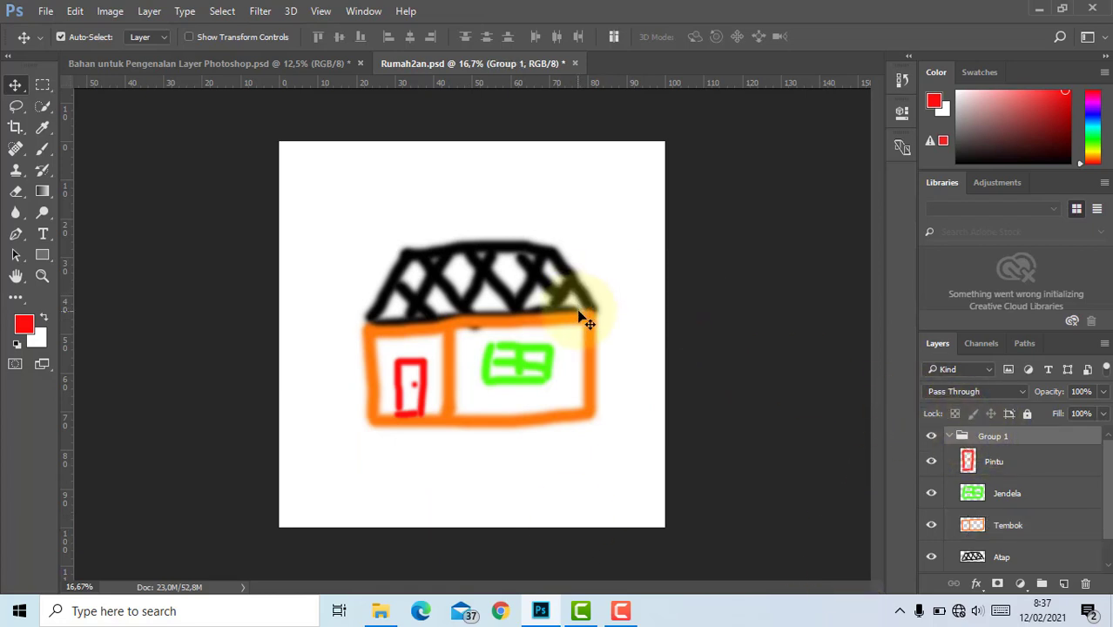
key(ctrl)
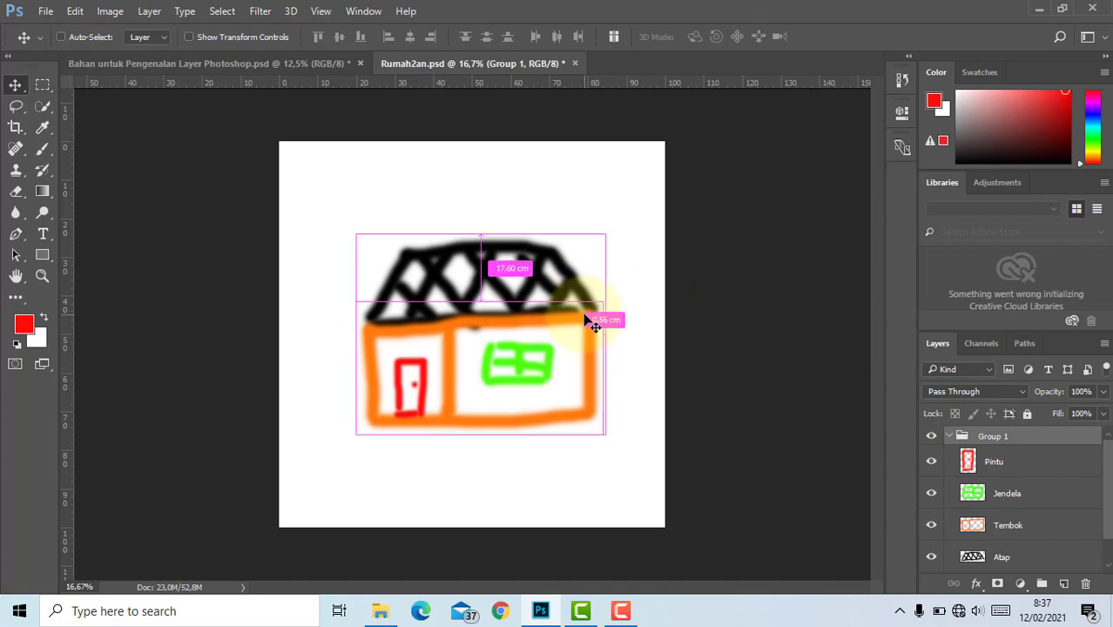
drag(595, 325, 586, 300)
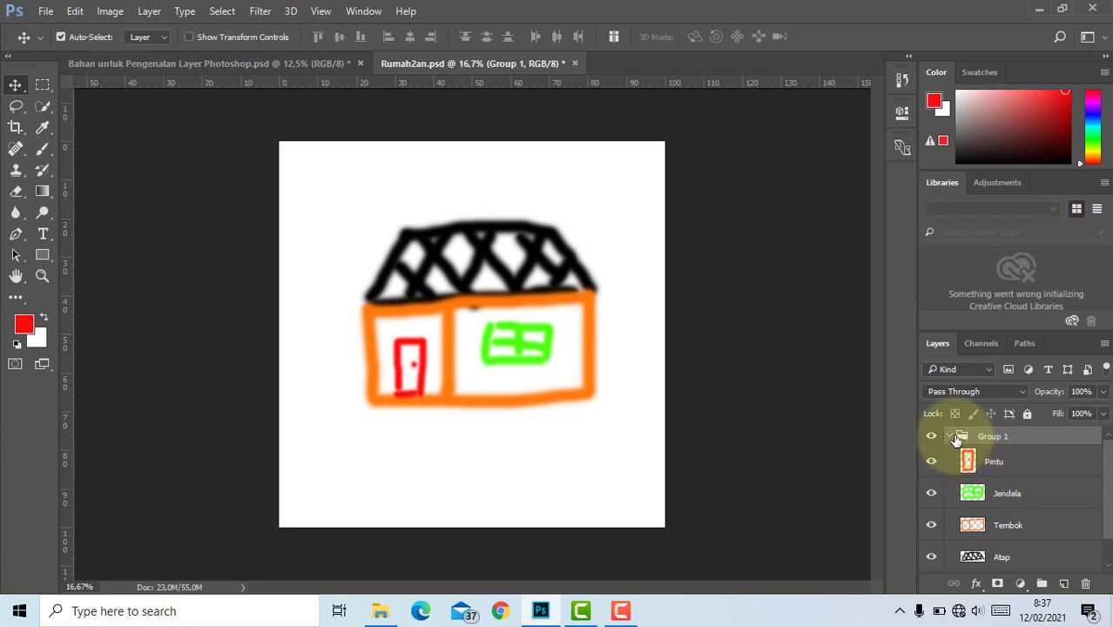
scroll(975, 488, down, 2)
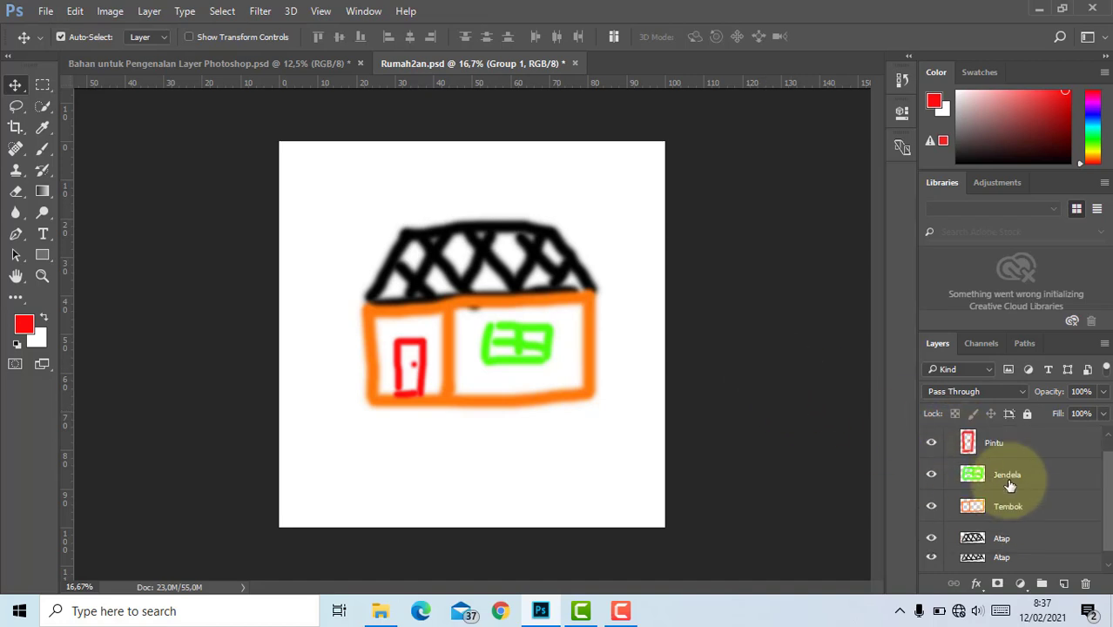
scroll(1006, 480, up, 1)
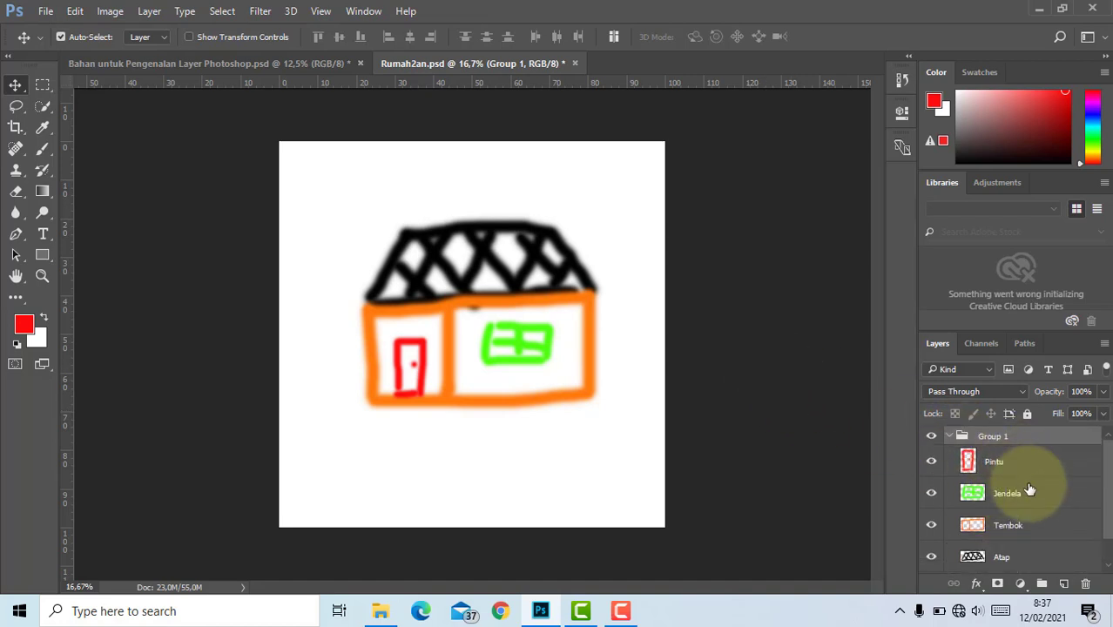